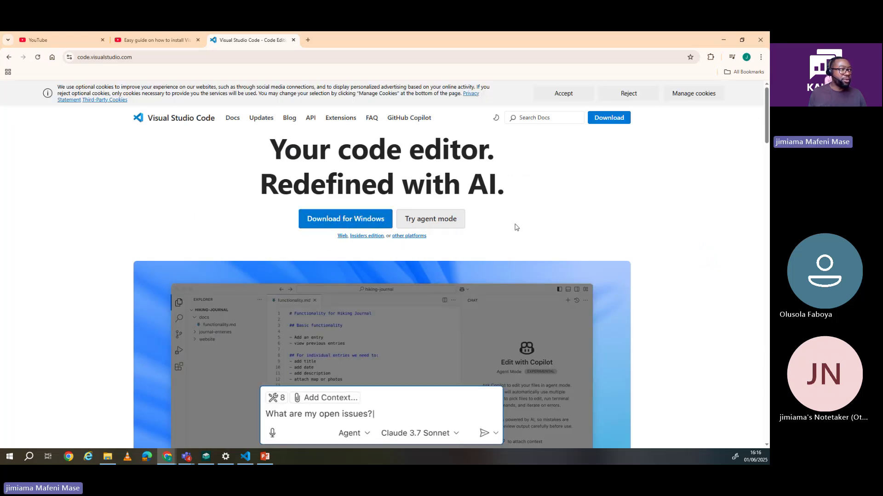
Step: Scroll through the code.visualstudio.com homepage and back up, then bring up the VS Code Welcome page
scroll(513, 229, "down", 2)
scroll(513, 228, "down", 10)
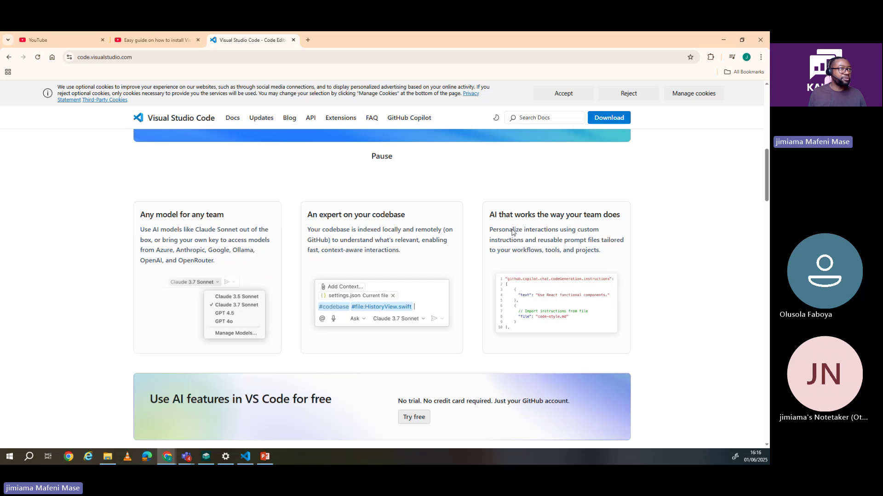
scroll(512, 229, "down", 5)
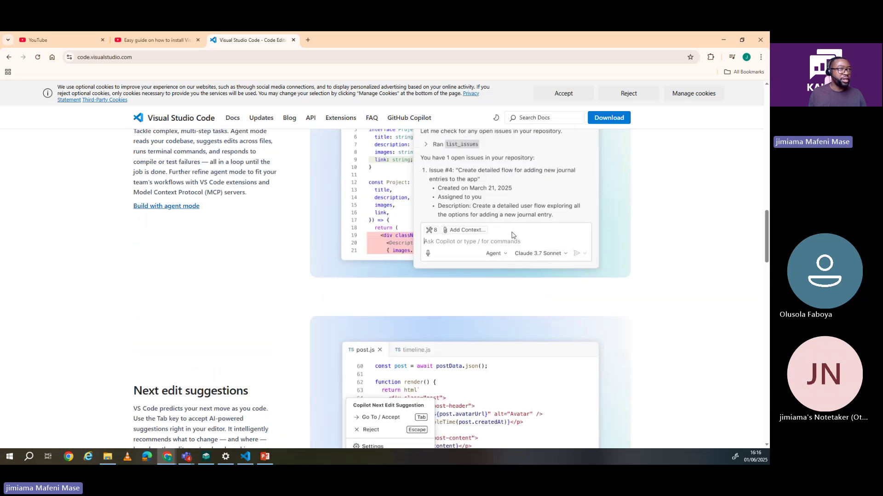
scroll(511, 227, "up", 10)
scroll(511, 227, "up", 6)
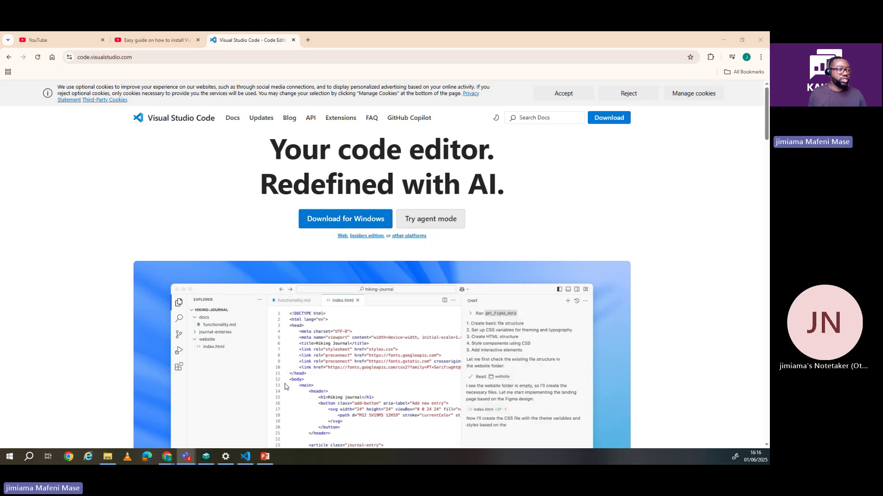
left_click(245, 456)
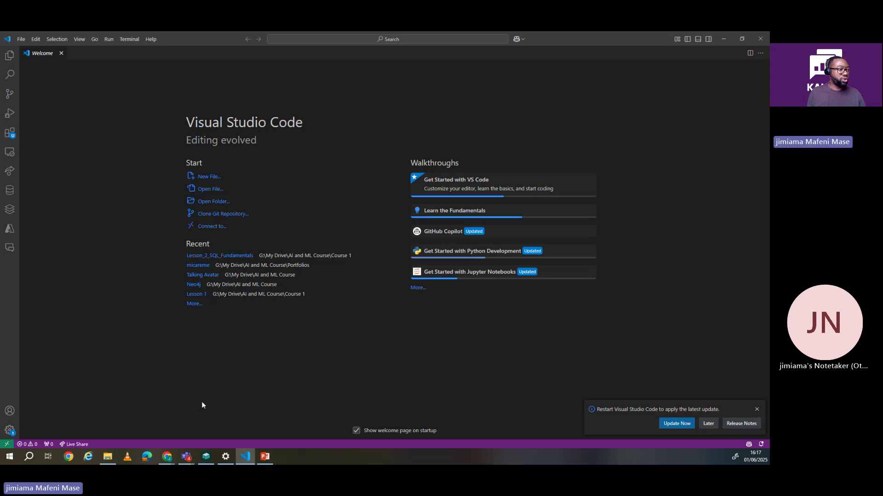
Step: Check the Python installation slide, then show the VS Code side panel and zoom the interface in twice
left_click(264, 456)
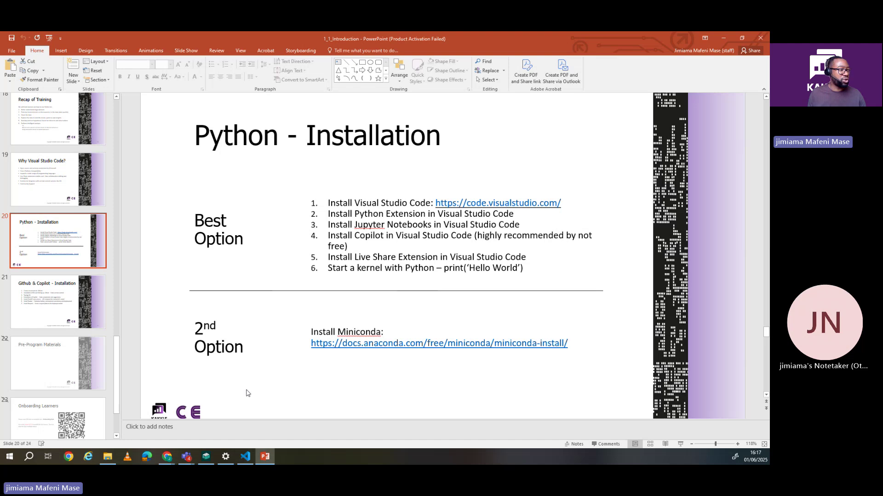
left_click(245, 456)
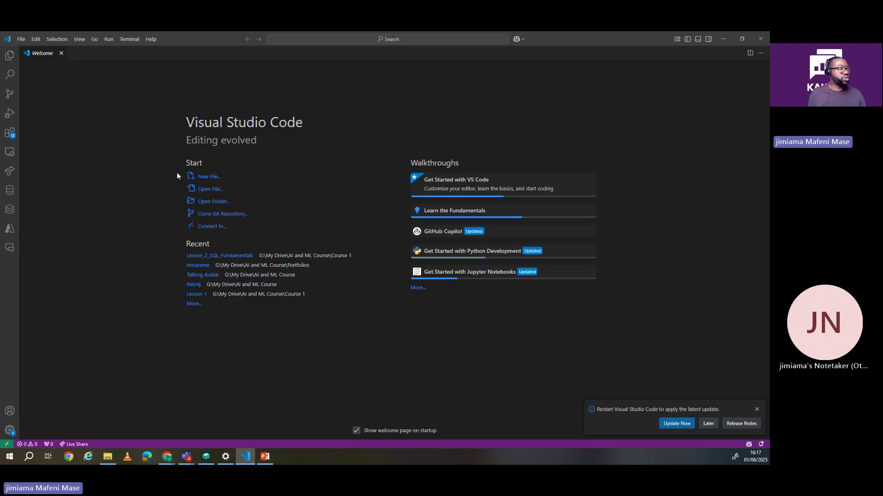
key("ctrl+b")
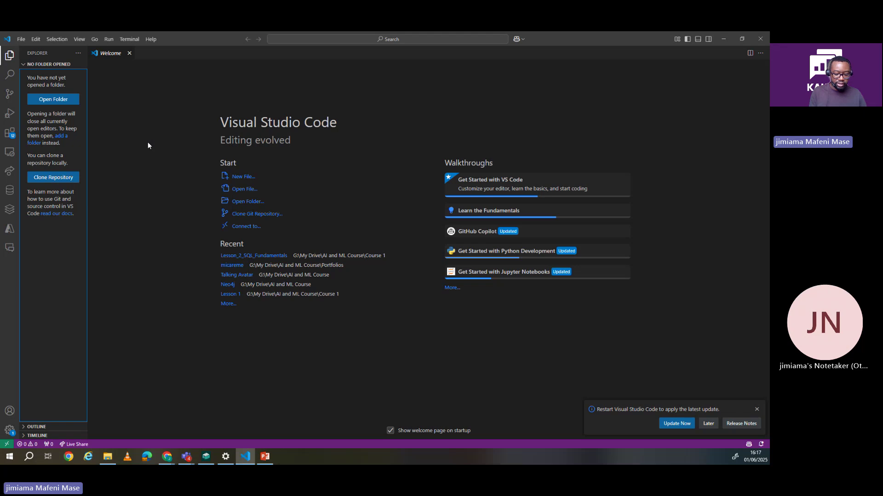
key("ctrl+equal")
key("ctrl+equal")
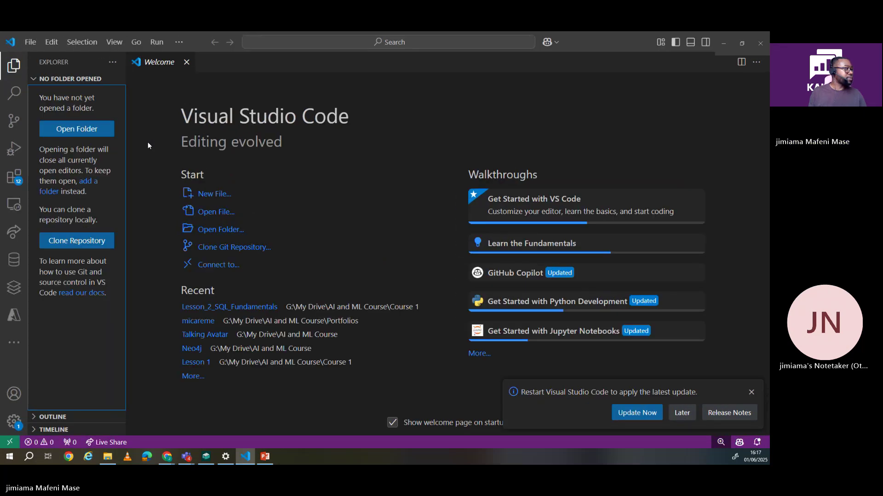
key("ctrl+equal")
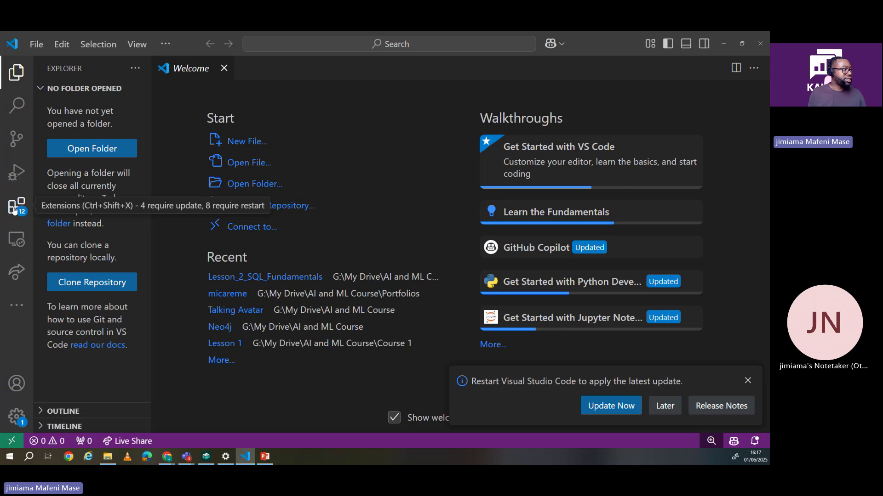
Step: Search Extensions for 'Python' and open Microsoft's Python extension page (version 2025.6.1 installed)
left_click(14, 209)
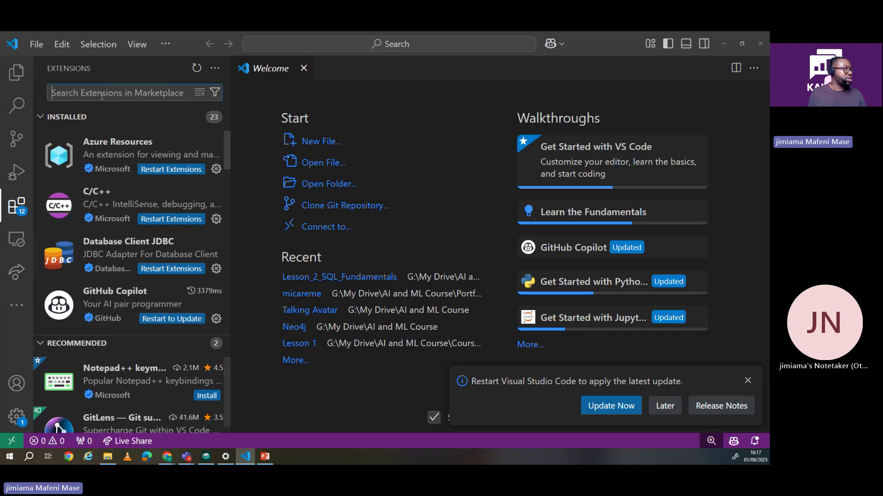
type("Py")
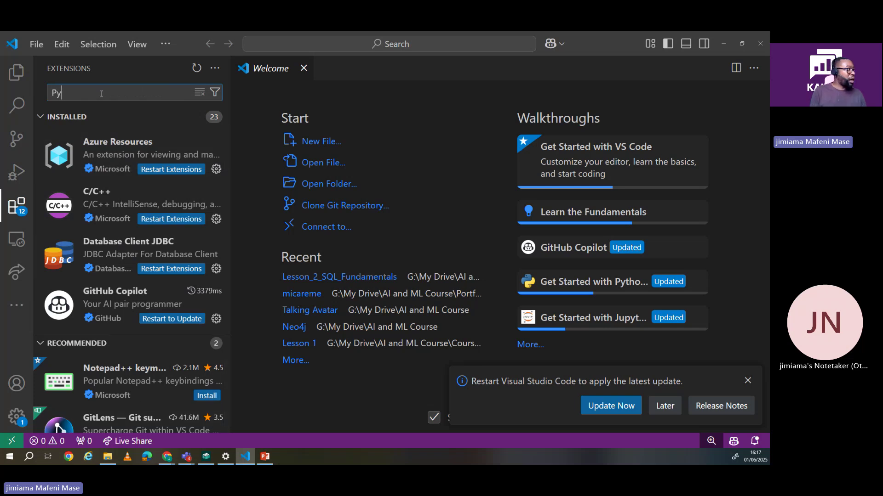
type("thon")
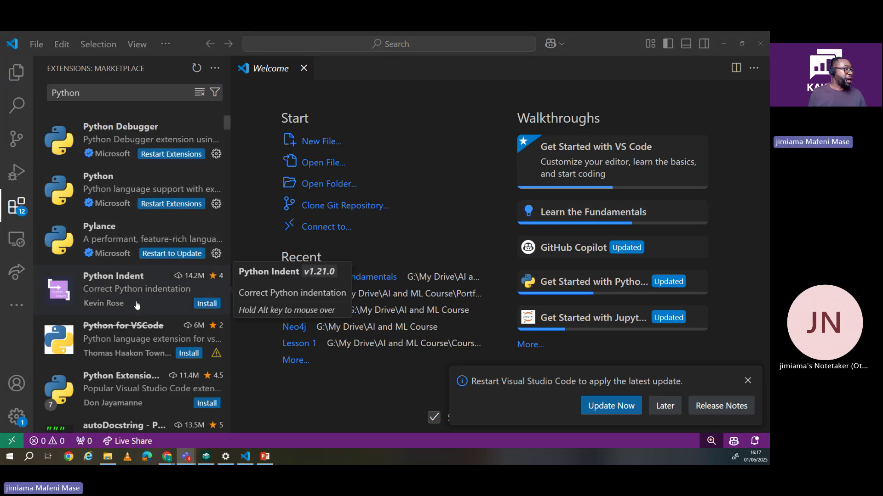
mouse_move(130, 139)
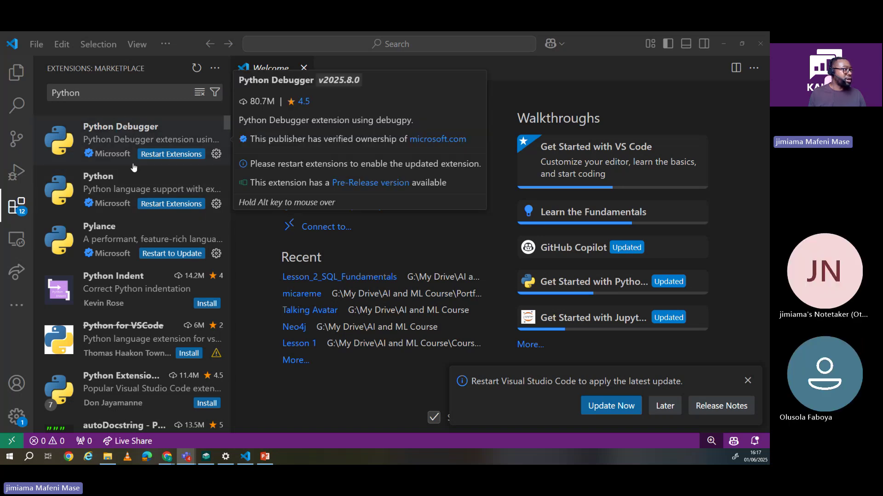
mouse_move(133, 189)
scroll(133, 189, "down", 1)
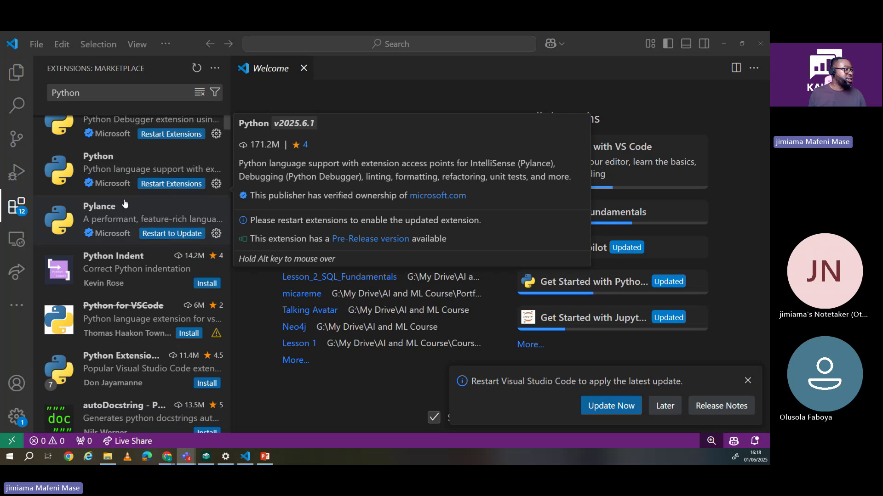
mouse_move(134, 288)
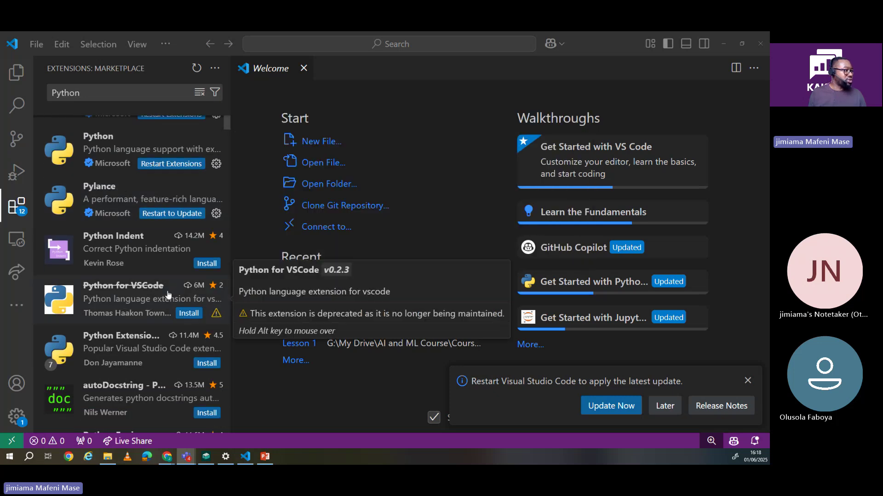
scroll(101, 286, "down", 3)
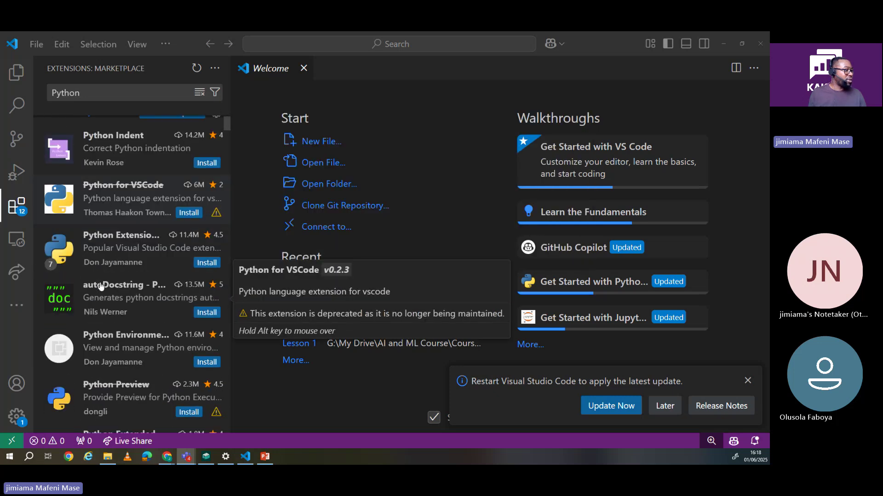
scroll(101, 286, "down", 1)
scroll(102, 287, "up", 5)
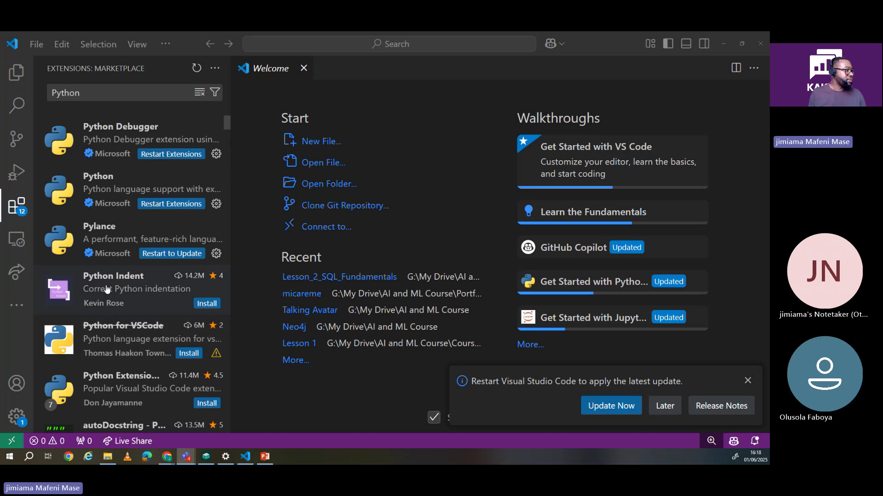
mouse_move(108, 282)
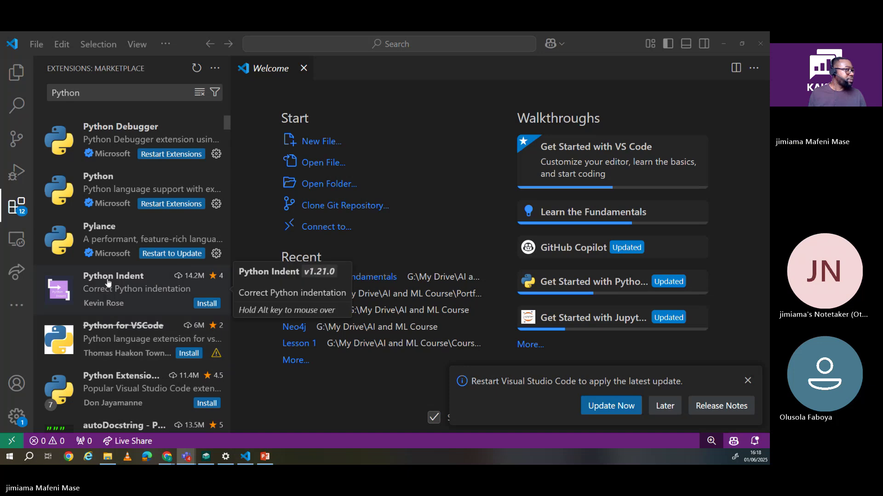
left_click(113, 189)
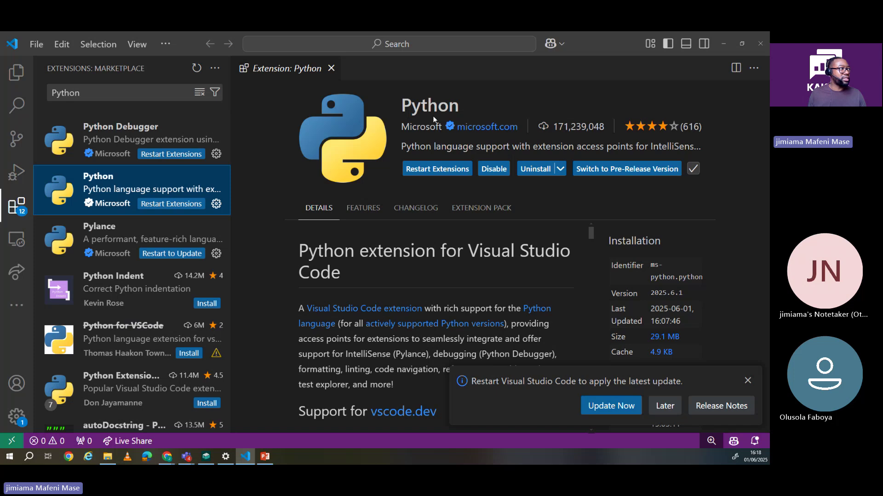
Step: Glance at Python Debugger, restart the updated Python extensions, and close the 'Restart Visual Studio Code' notice
left_click(137, 129)
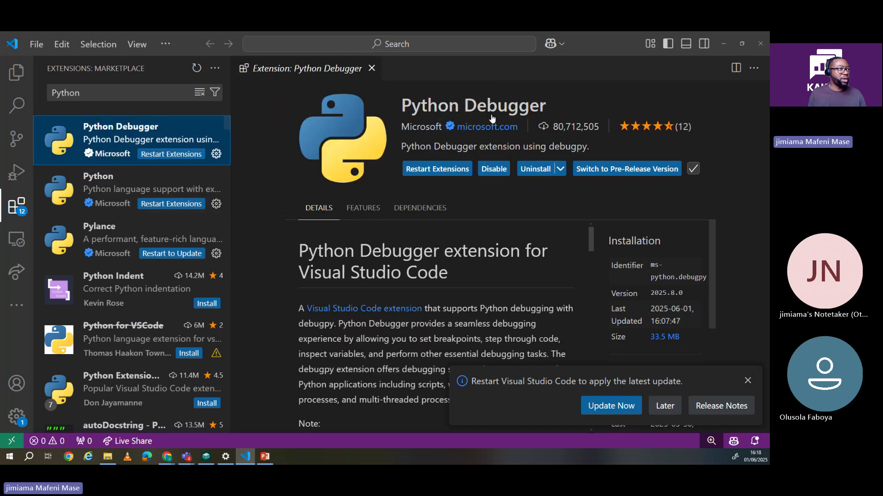
left_click(110, 198)
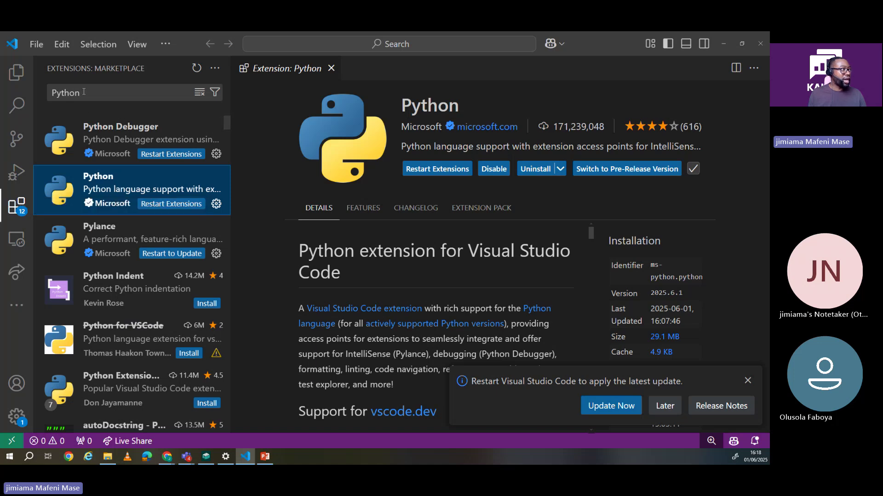
mouse_move(107, 208)
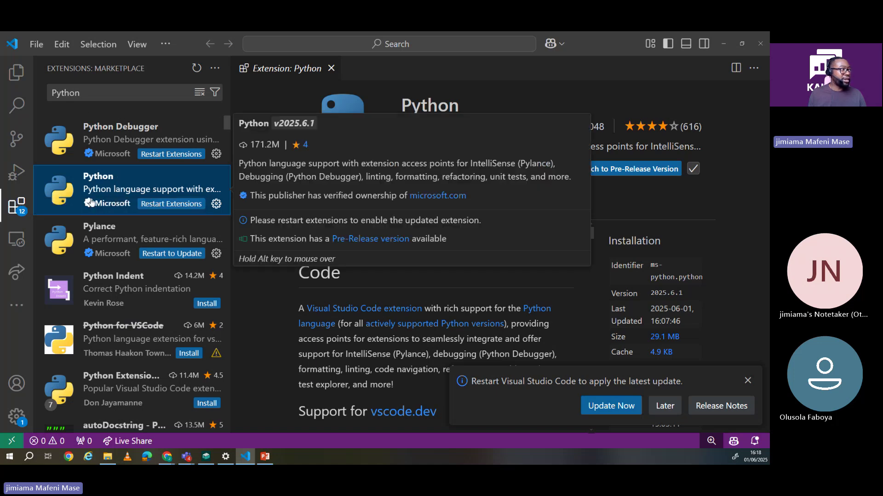
mouse_move(79, 208)
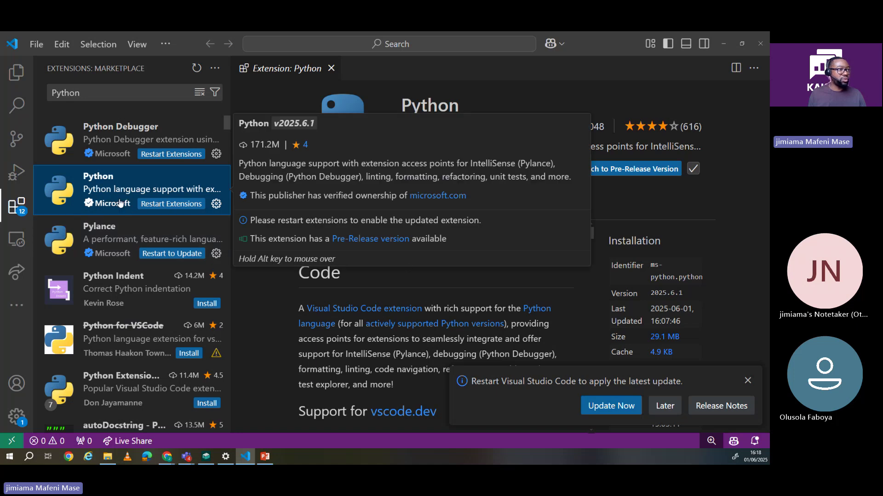
left_click(440, 174)
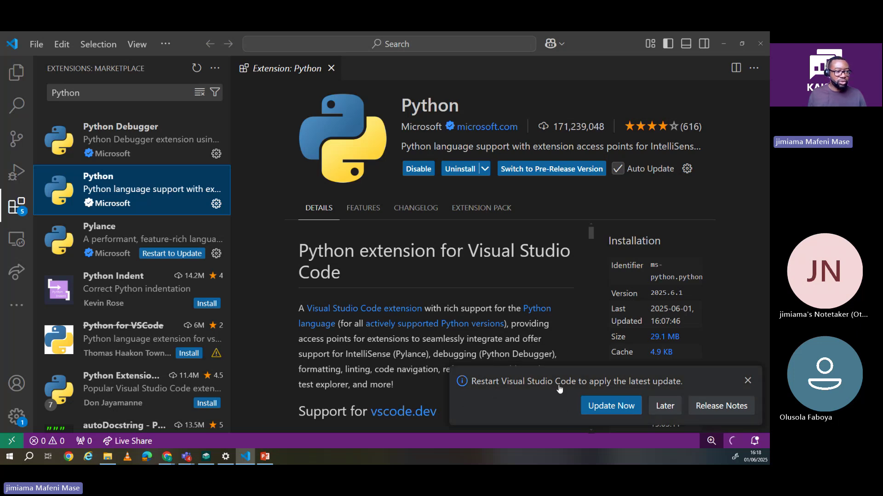
left_click(748, 380)
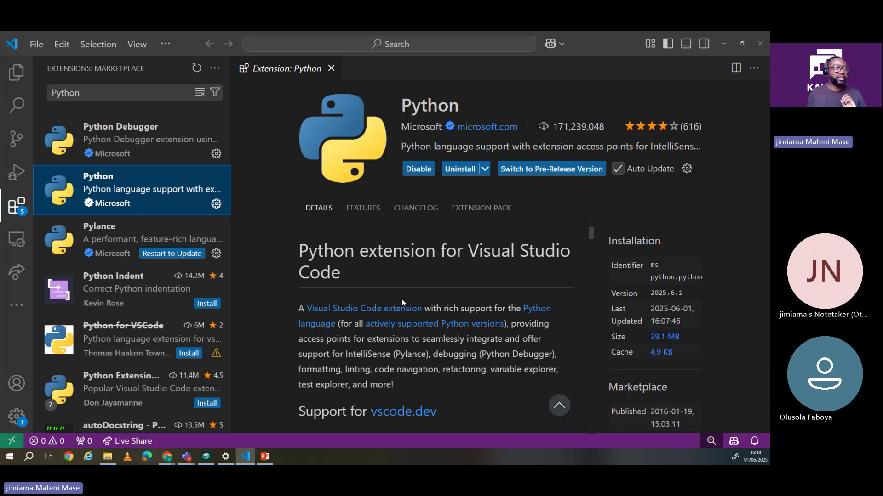
mouse_move(167, 193)
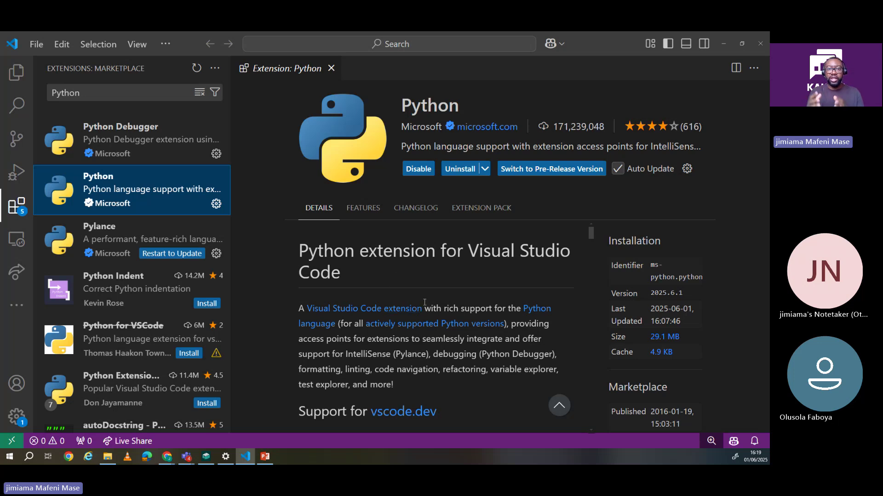
Step: Bring Chrome forward and run a Google search for 'install python' in a new tab
left_click(170, 454)
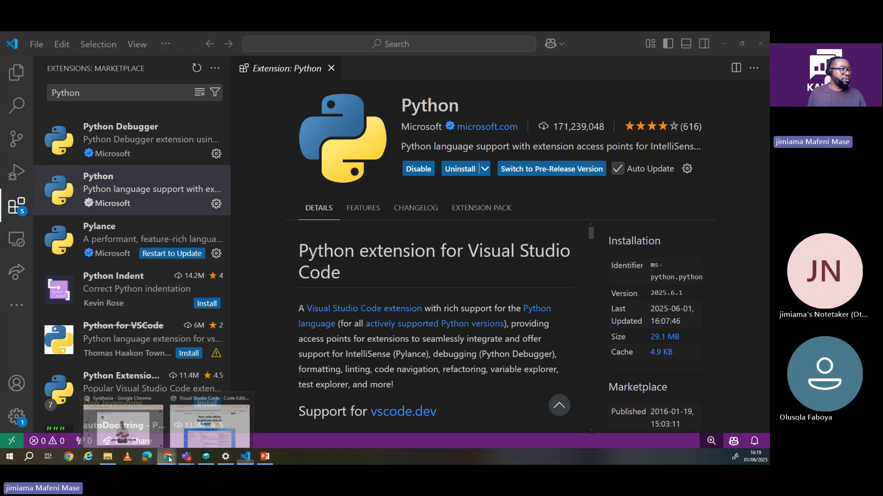
left_click(194, 413)
left_click(306, 40)
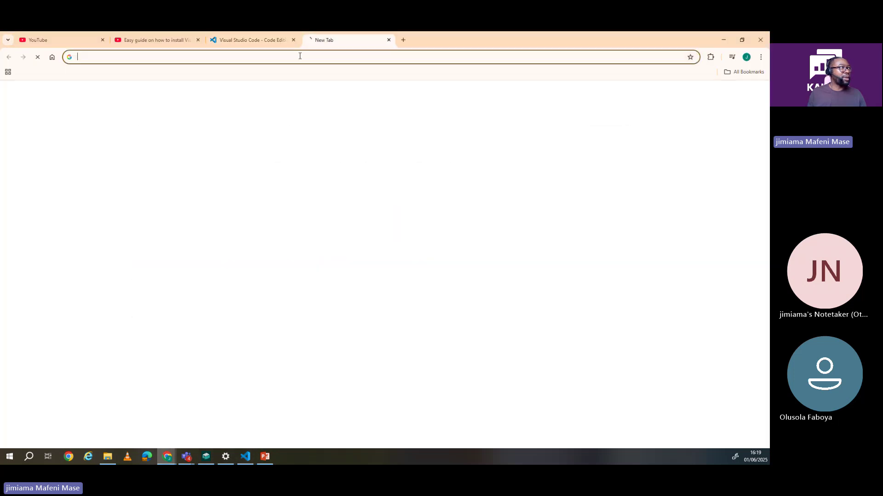
type("i")
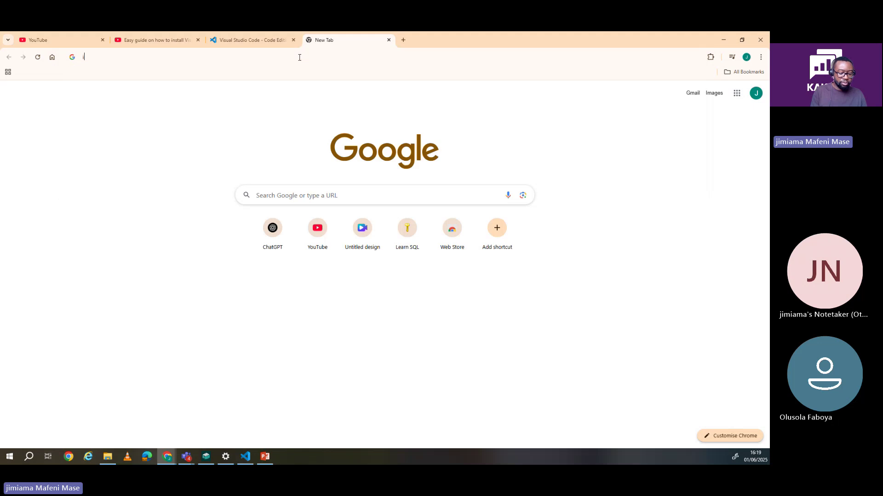
type("nstall")
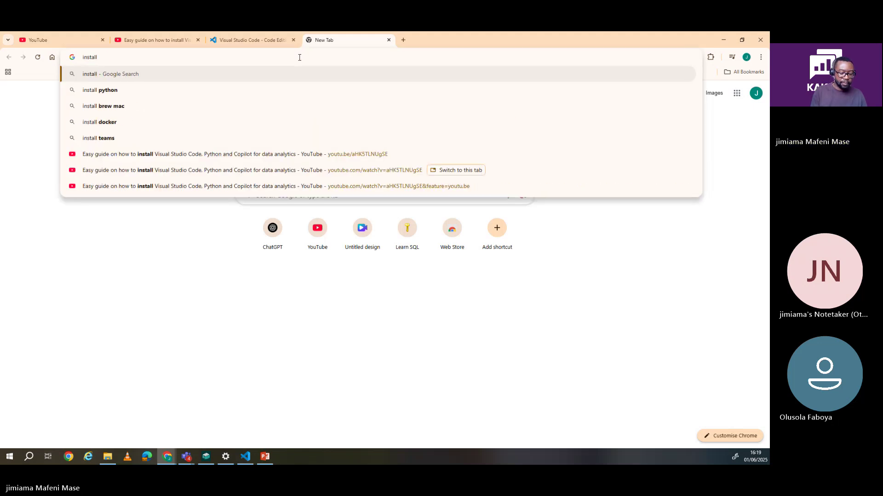
type("python")
key("Return")
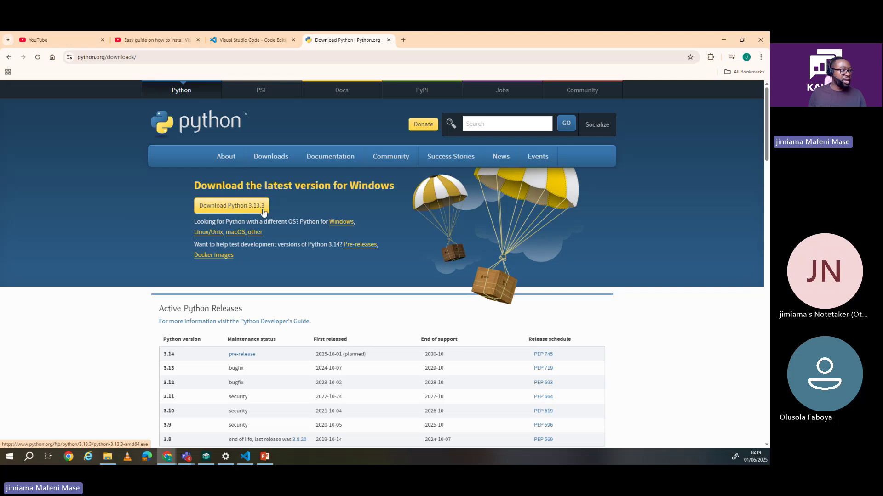
Step: Download python-3.12.10-amd64.exe, the Windows installer (64-bit), from the Python Releases for Windows page
scroll(266, 214, "down", 1)
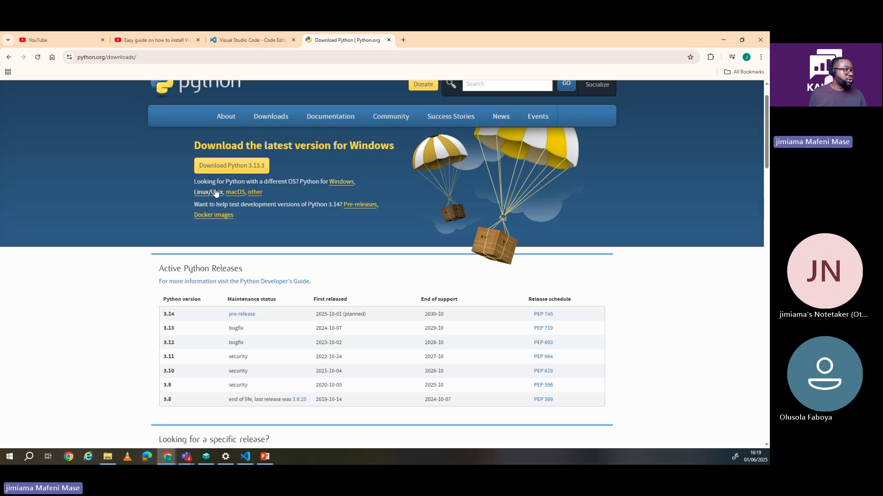
left_click(337, 184)
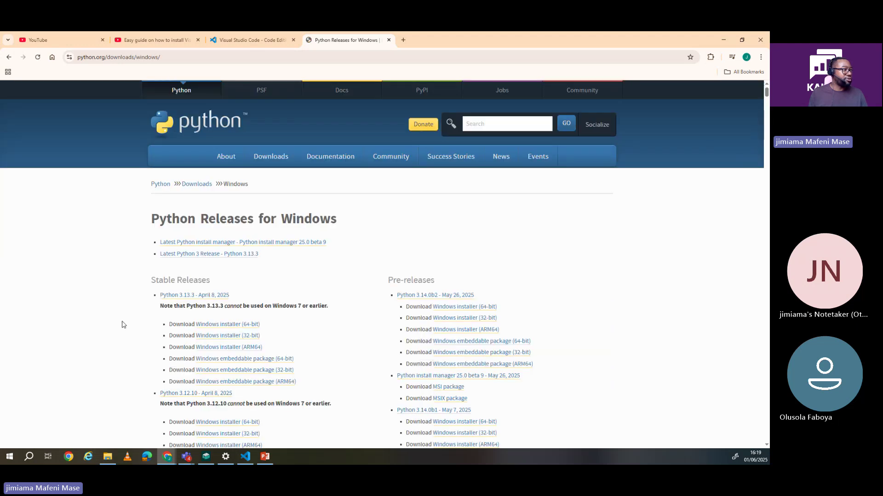
scroll(244, 261, "down", 2)
scroll(244, 261, "down", 2)
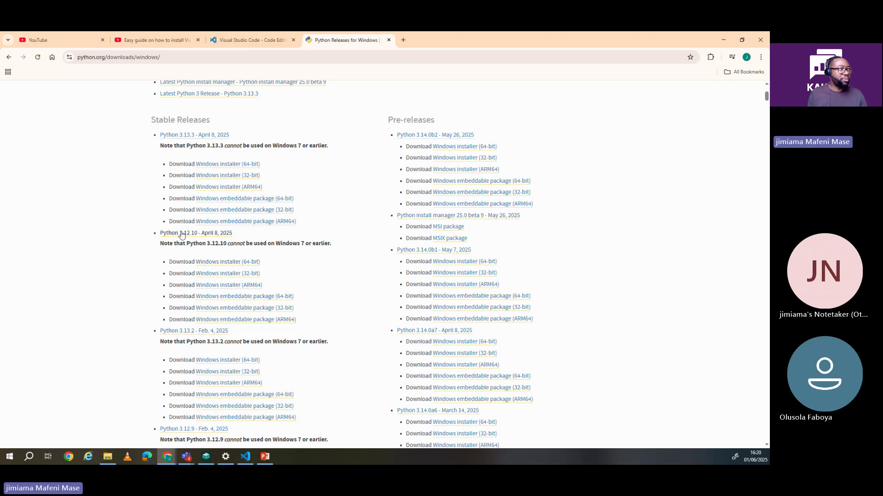
left_click(220, 264)
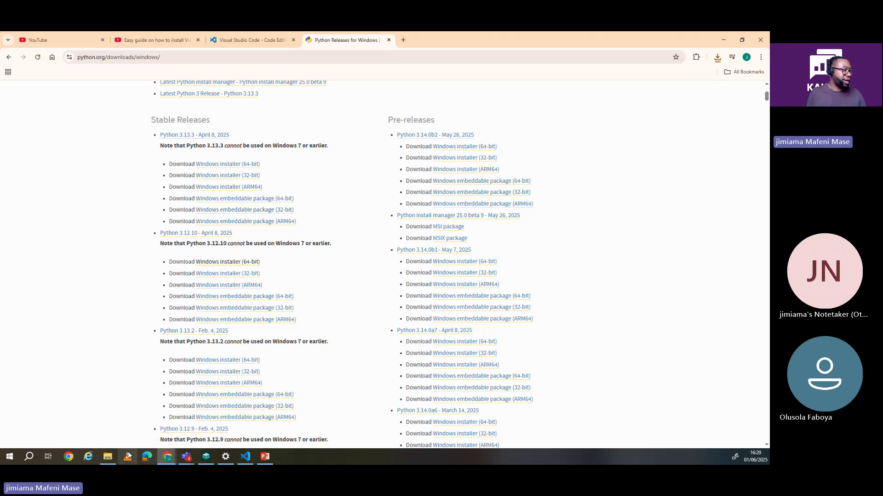
Step: Launch the python-3.12.10-amd64 installer from the Downloads folder in File Explorer
left_click(108, 457)
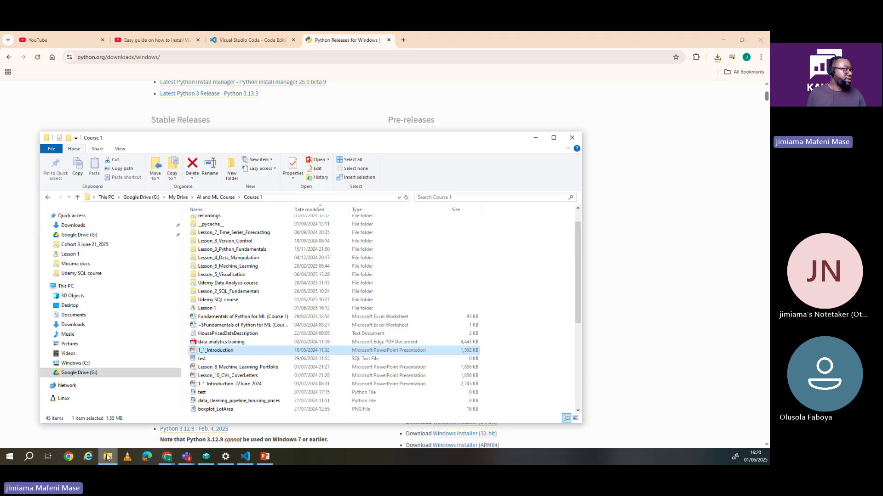
left_click(71, 226)
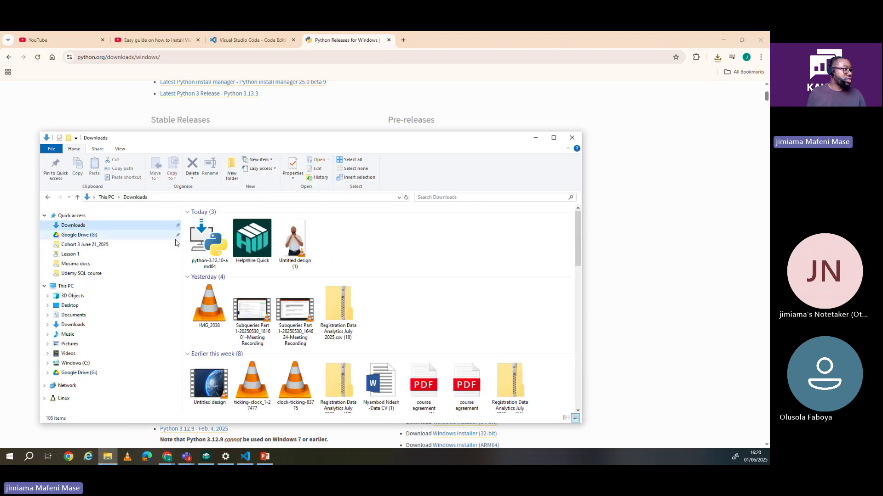
left_click(205, 249)
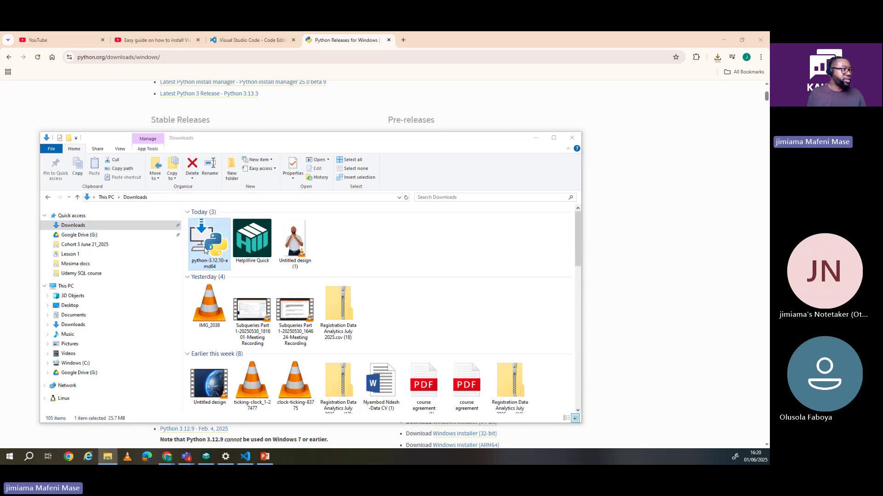
double_click(205, 249)
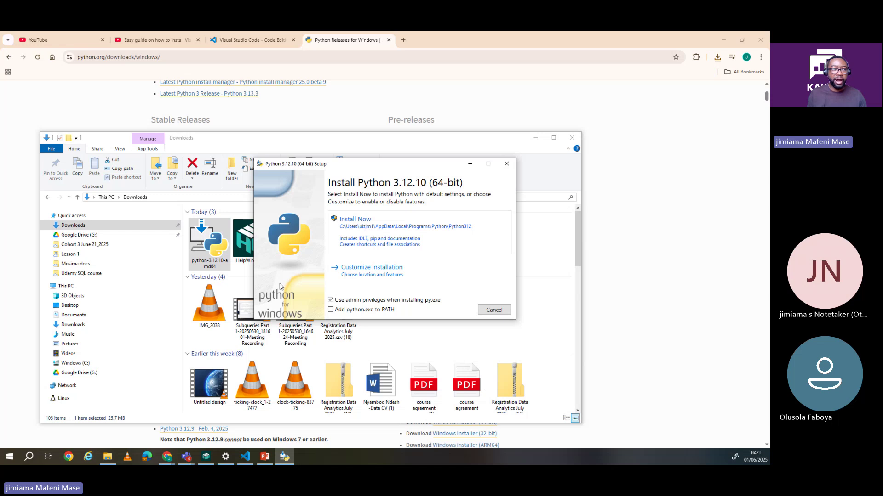
Step: Install Python 3.12.10 with default settings, then switch to the Visual Studio Code tab in Chrome
left_click(366, 234)
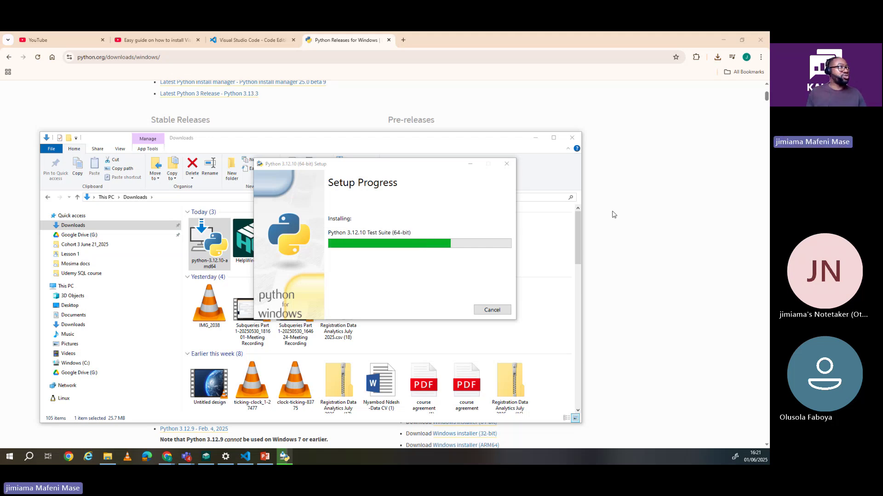
left_click(232, 35)
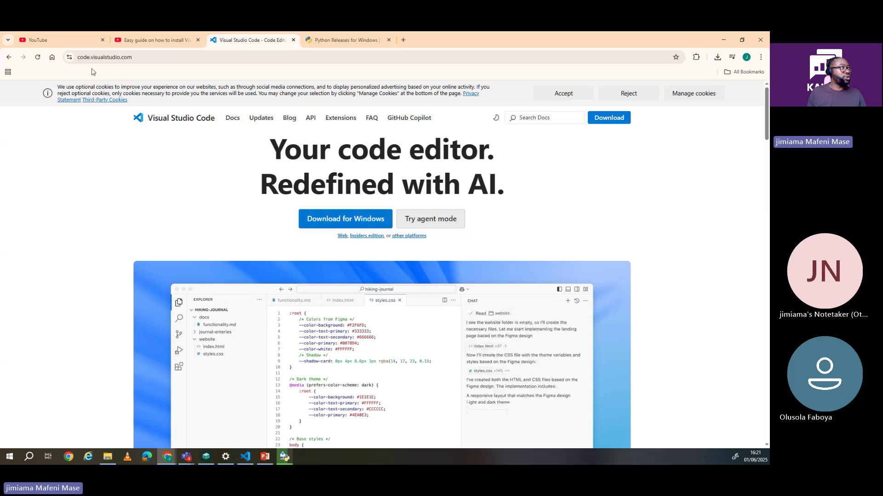
Step: Search for 'visual studio code', open the official site, then return to the VS Code editor
left_click(148, 57)
type("visual")
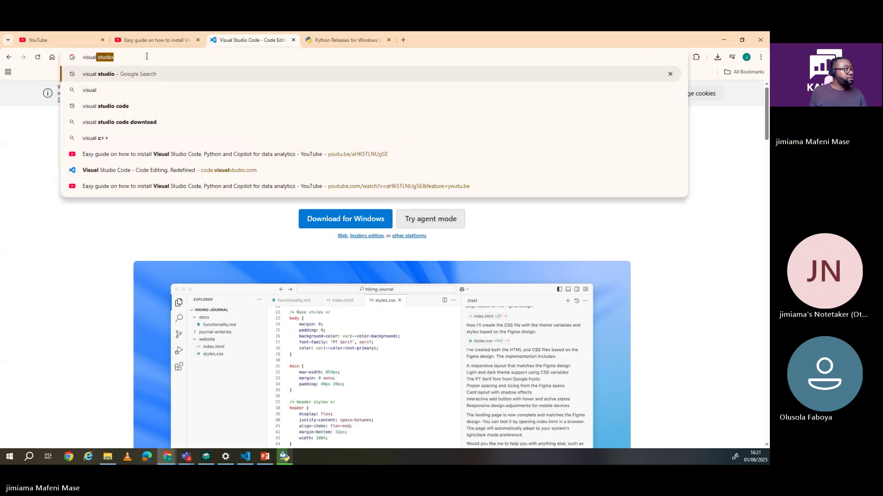
type(" studio code")
key("Return")
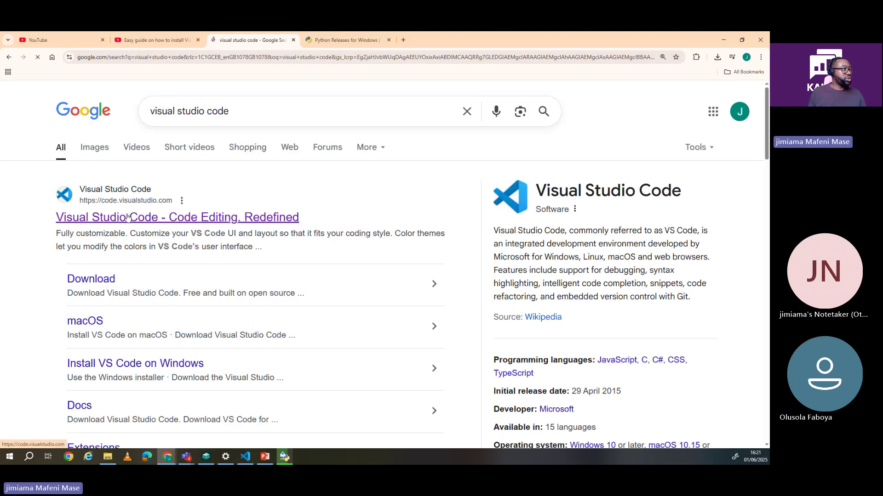
left_click(128, 217)
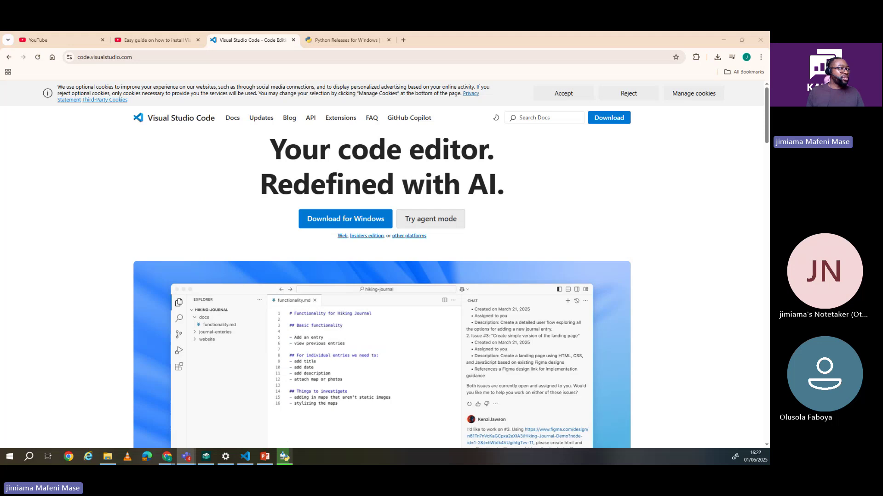
left_click(246, 462)
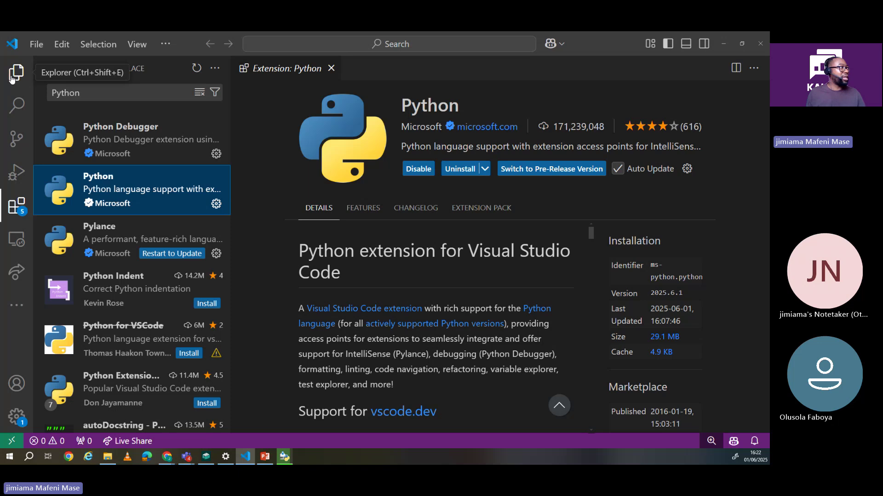
Step: Close the 'Extension: Python' tab and hide the Explorer sidebar, leaving an empty editor
left_click(16, 73)
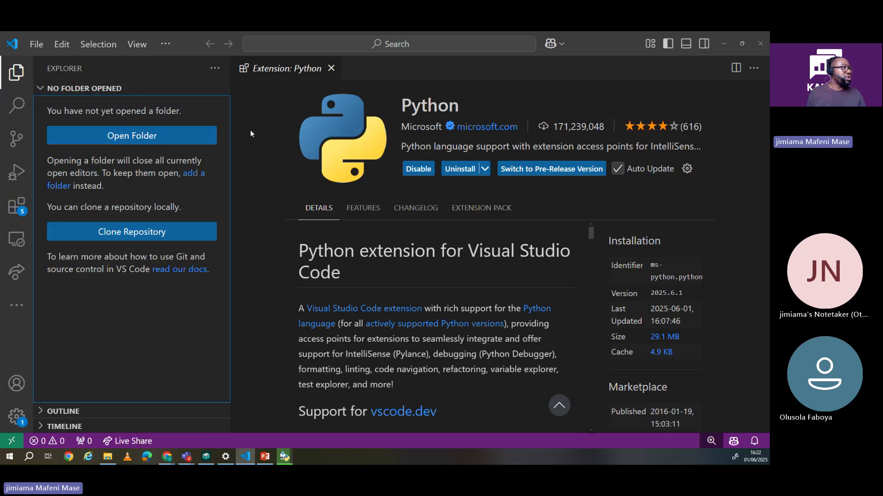
left_click(331, 69)
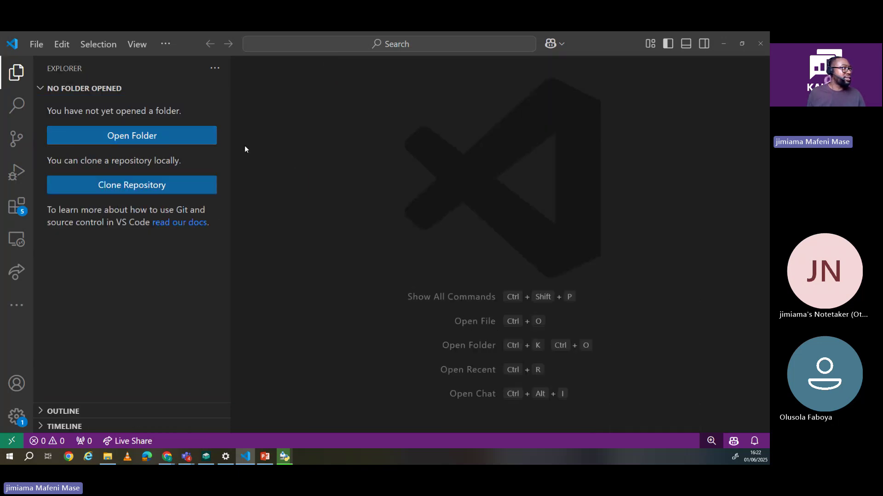
left_click(13, 72)
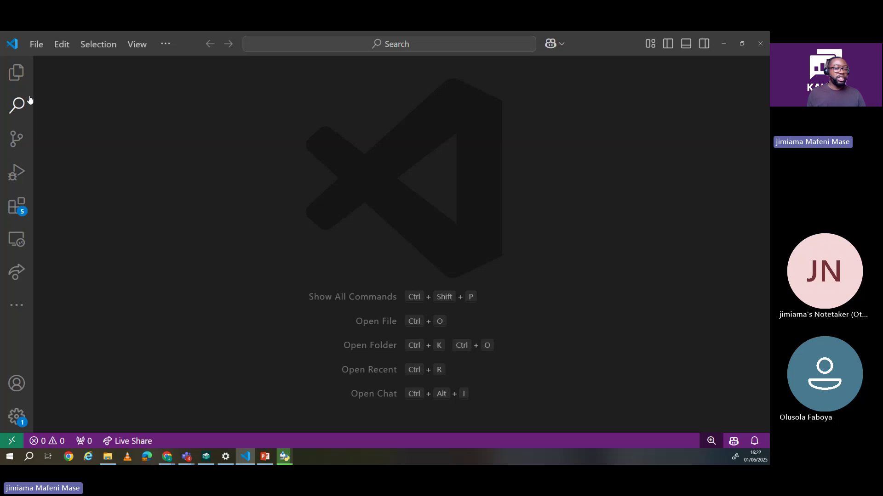
Step: Open the Python extension's details from the Extensions results, peek at Python Debugger, then return to Python
left_click(15, 208)
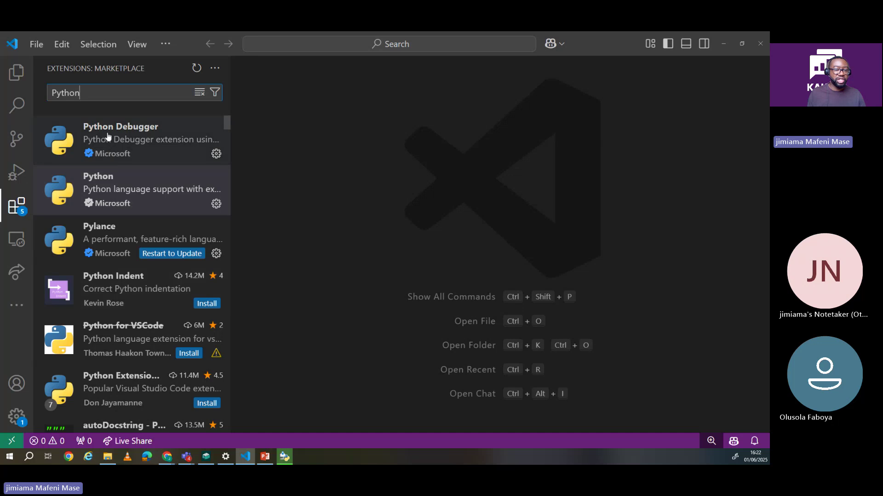
mouse_move(95, 201)
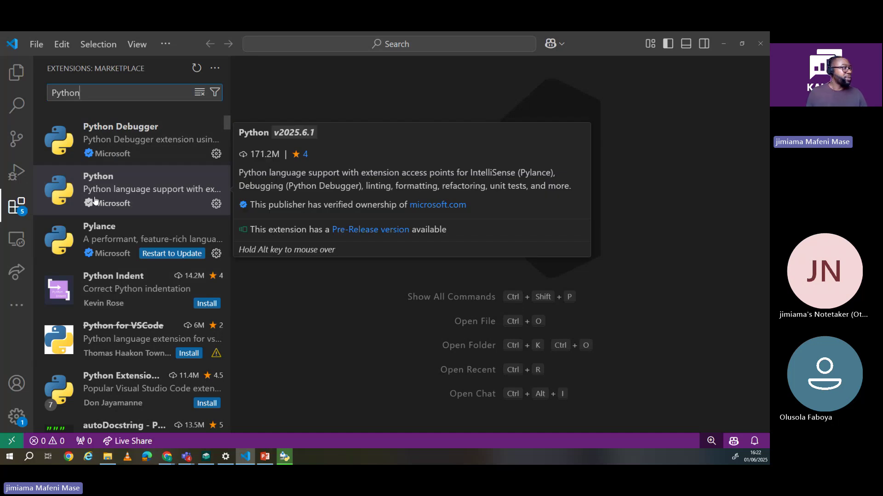
left_click(121, 187)
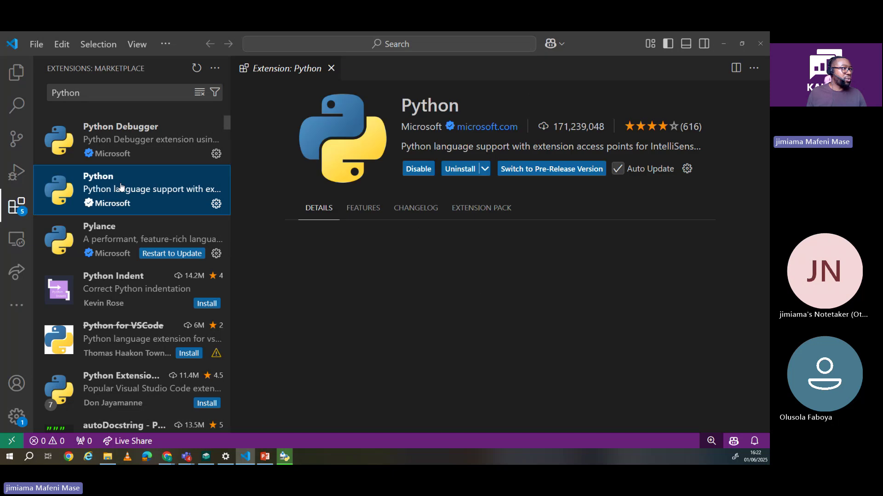
left_click(166, 142)
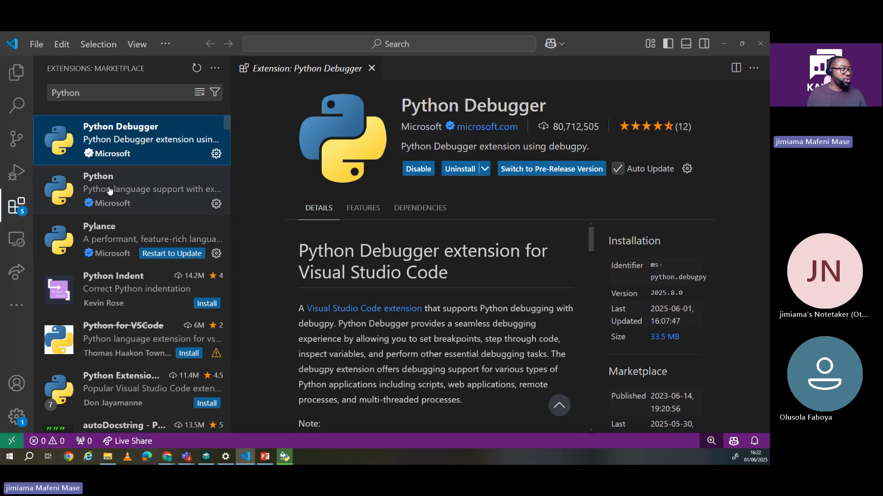
left_click(108, 188)
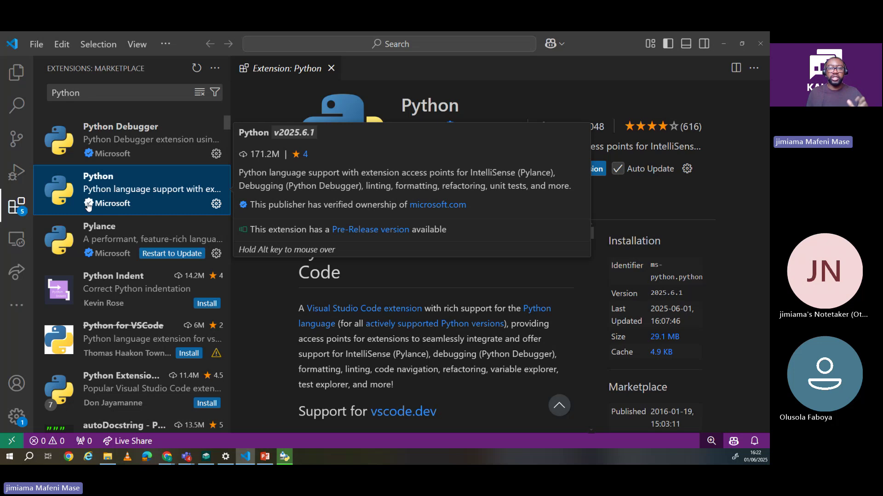
left_click(636, 203)
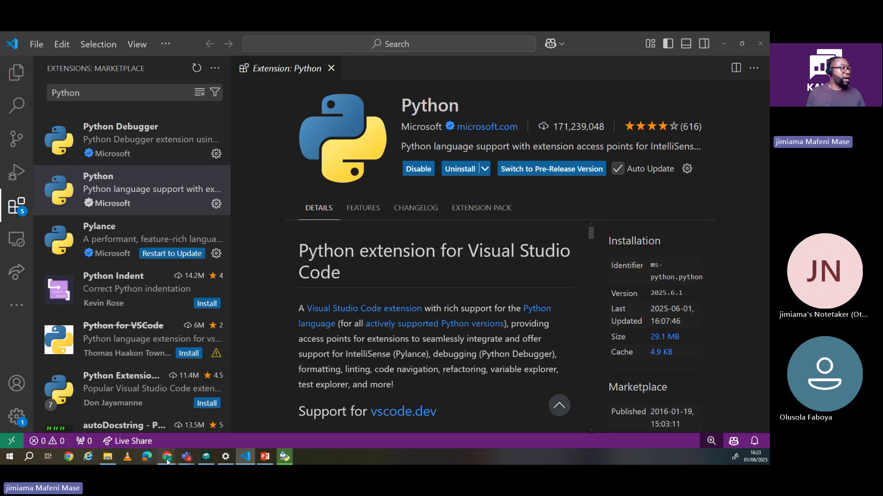
Step: Back in Chrome, search the web for 'install python' and open python.org's Download Python page
mouse_move(168, 462)
left_click(204, 416)
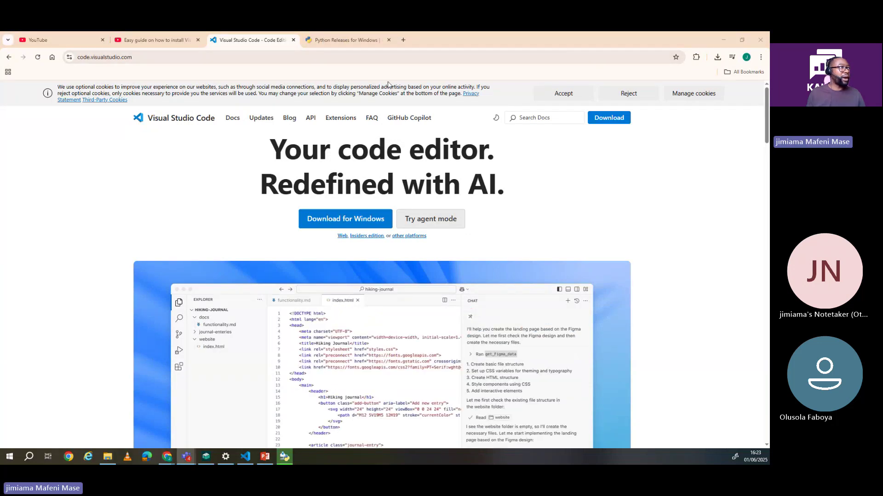
left_click(337, 42)
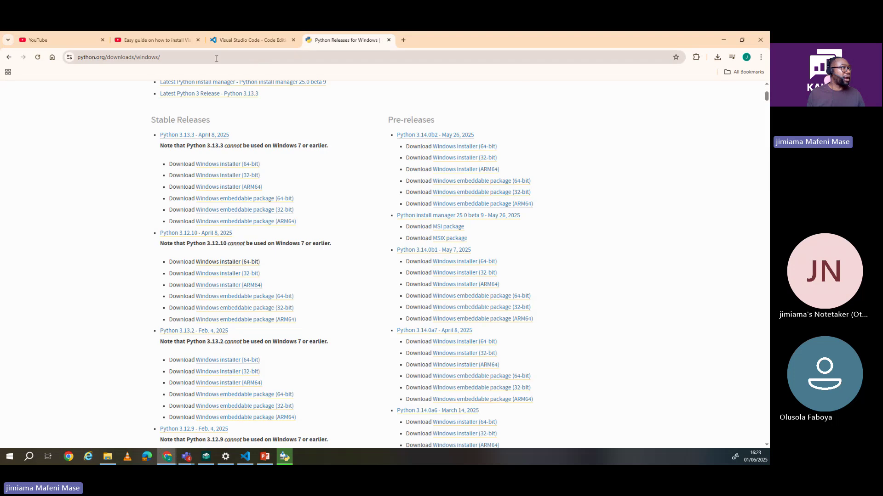
left_click(164, 59)
type("inst")
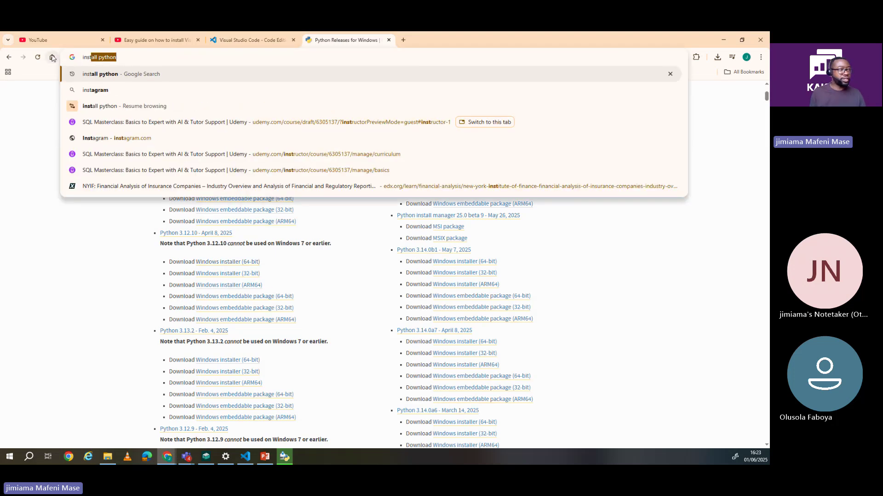
key("Return")
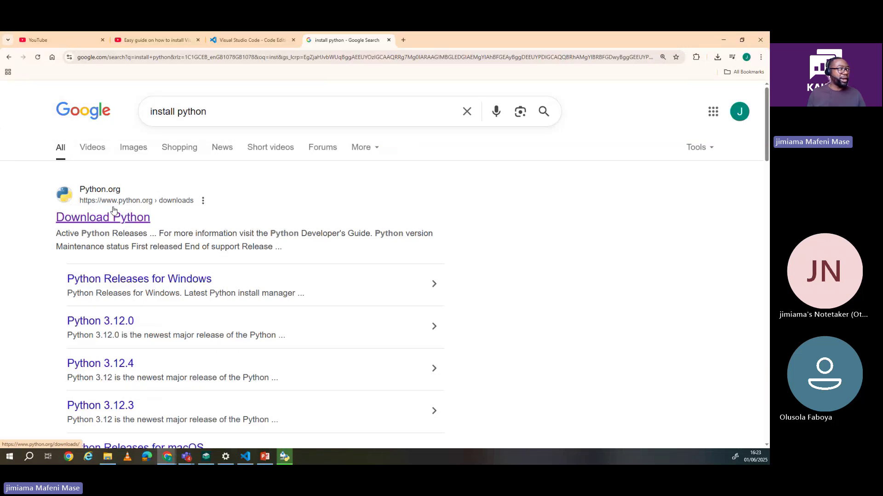
left_click(114, 222)
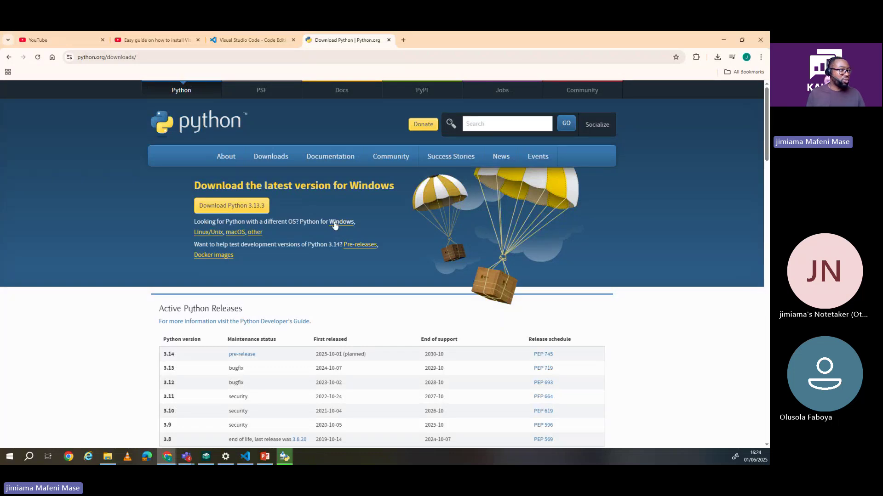
Step: Scroll through the Python releases for Windows, then show the Downloads folder with python-3.12.10-amd64
left_click(337, 225)
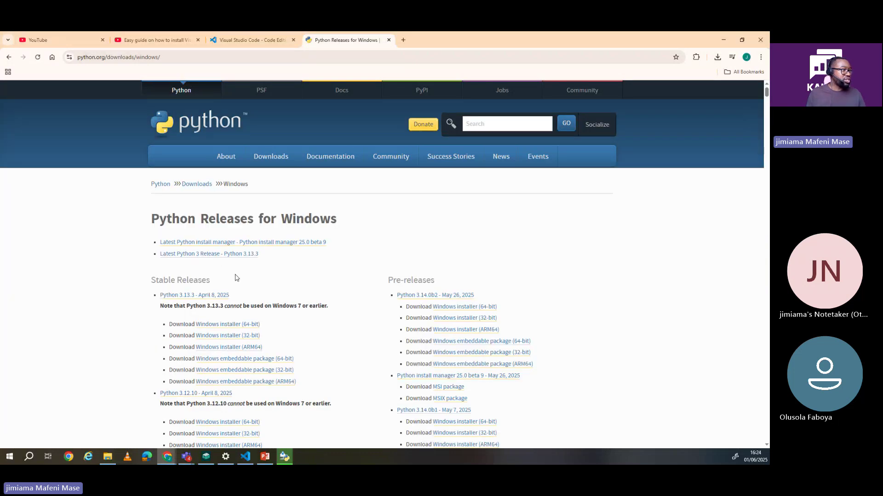
scroll(235, 280, "down", 1)
scroll(226, 276, "down", 2)
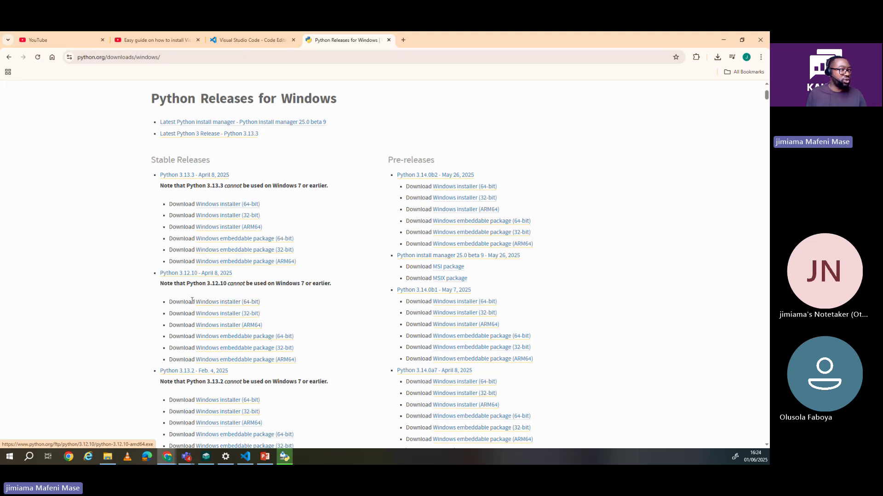
left_click(115, 459)
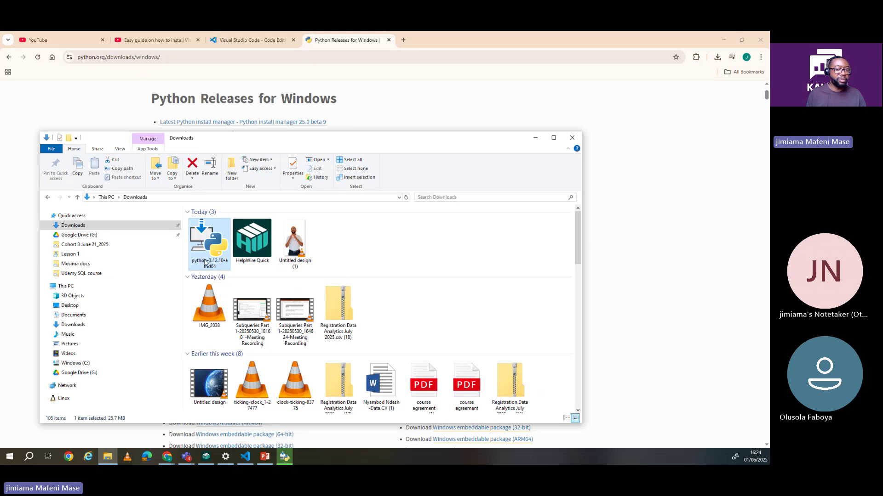
Step: Close the 'Setup was successful' Python 3.12.10 installer window and return to VS Code
left_click(286, 461)
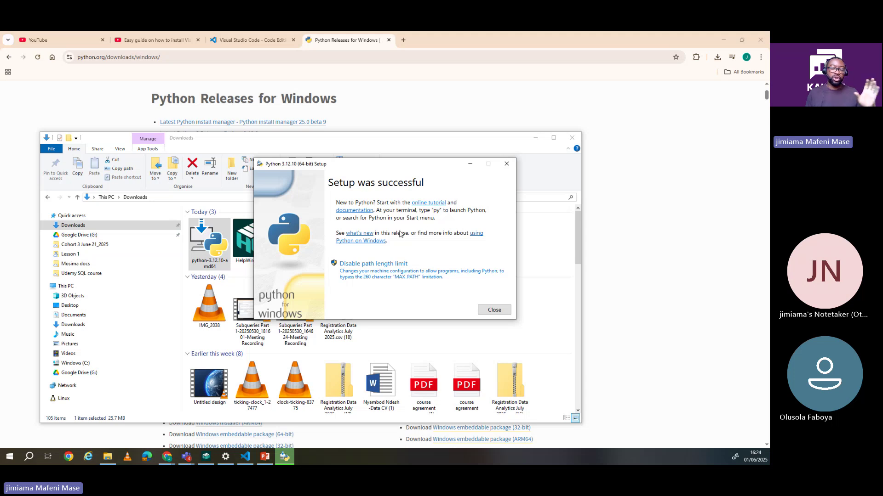
left_click(493, 311)
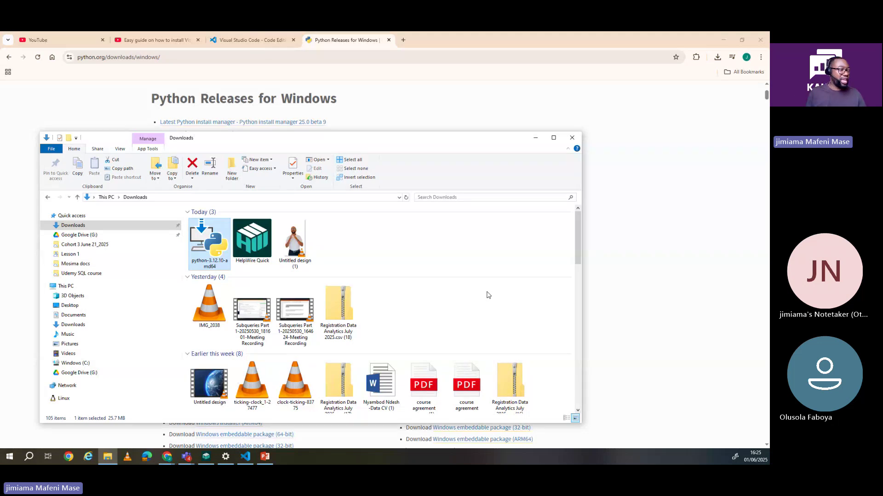
left_click(247, 458)
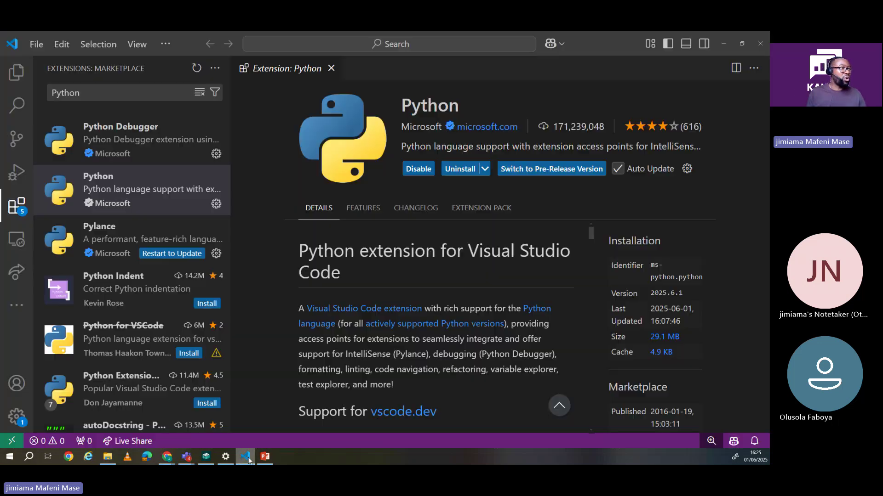
Step: Close VS Code and relaunch it from Windows search using 'visu'
left_click(761, 43)
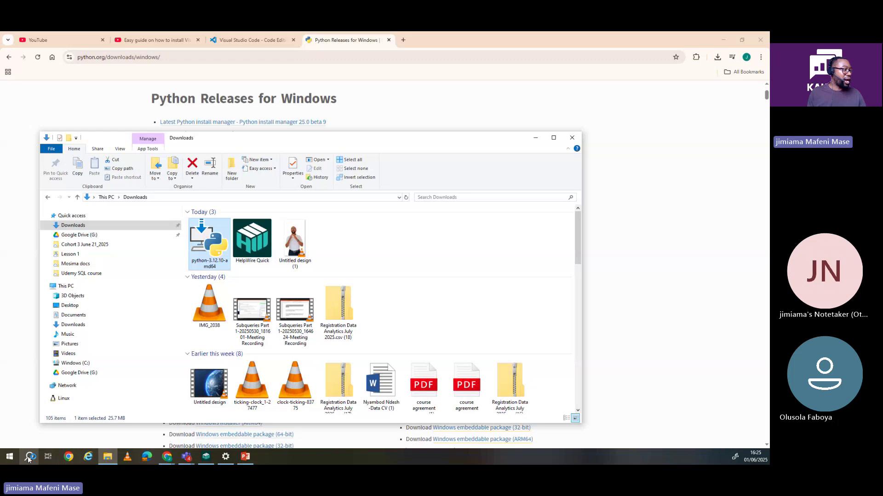
left_click(28, 458)
type("vi")
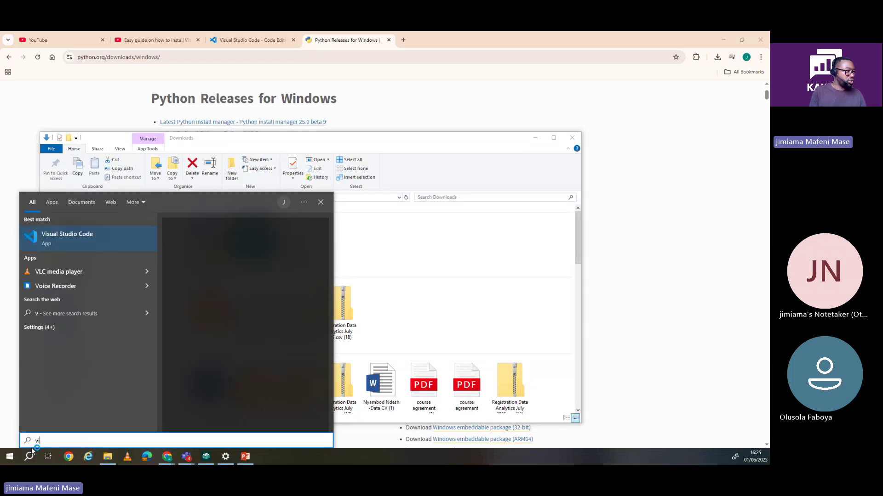
type("su")
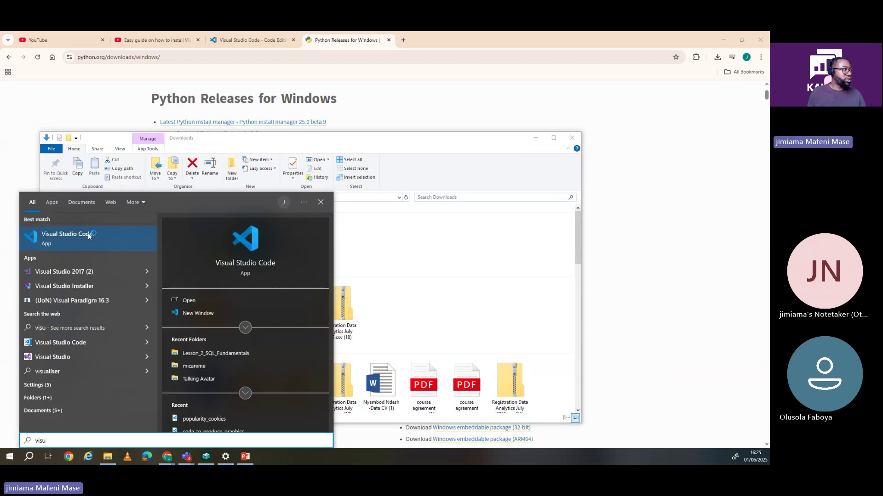
left_click(88, 236)
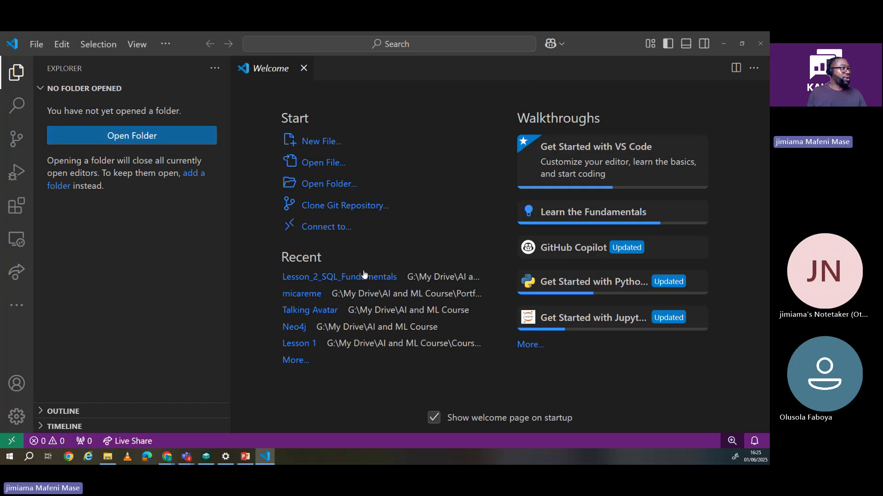
Step: Search the Extensions view for 'pyth' and open the Python extension, then switch away with Alt+Tab
left_click(16, 208)
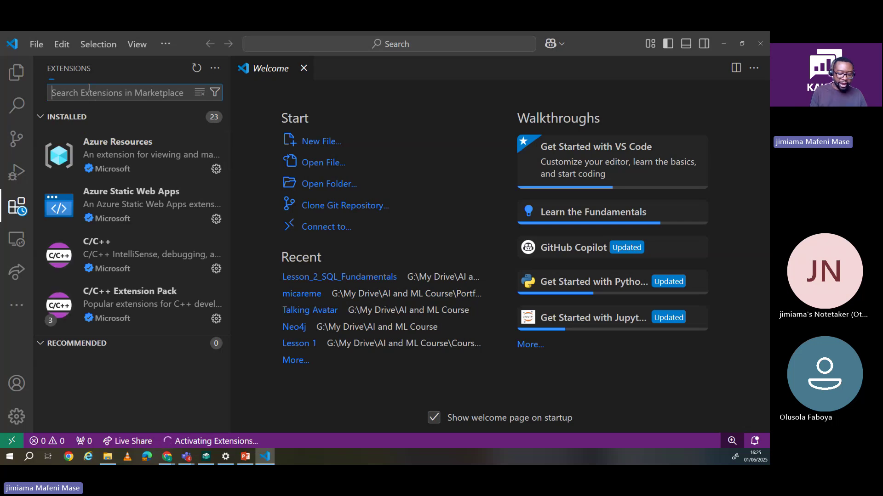
type("pyth")
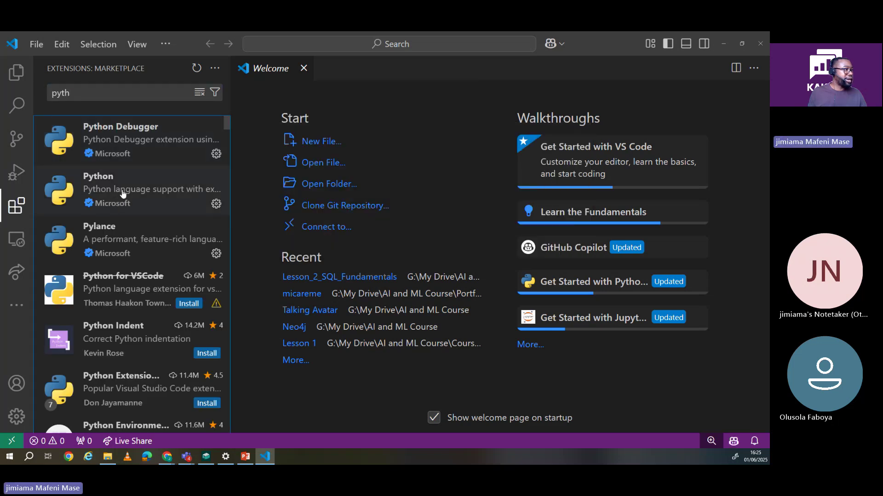
left_click(123, 194)
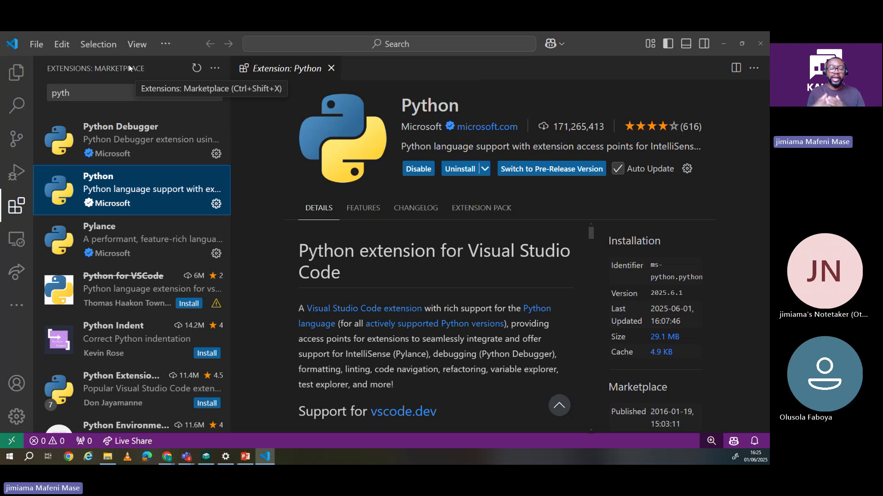
key("alt+Tab")
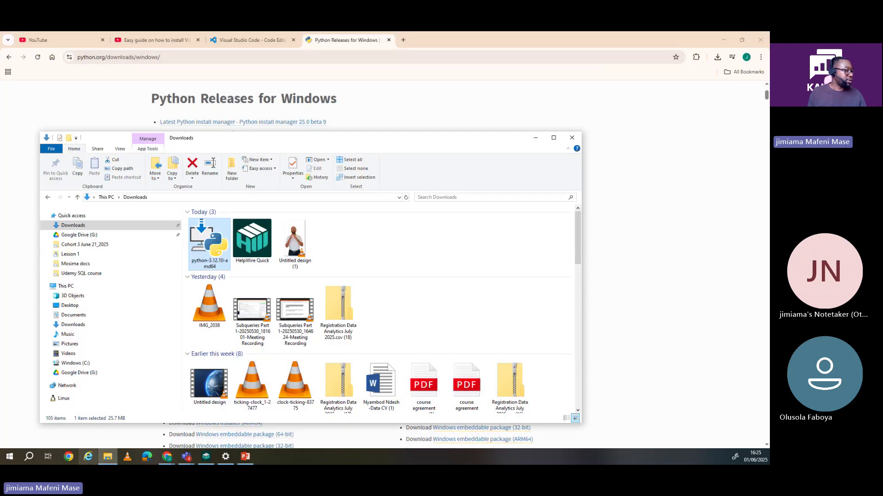
Step: Relaunch VS Code from Windows search with 'vis' and close the 1.100.2 release notes
left_click(31, 459)
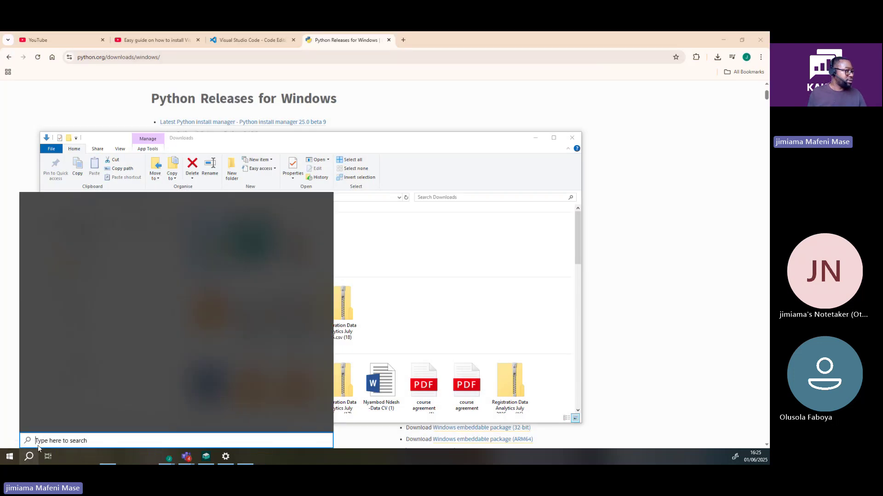
type("vis")
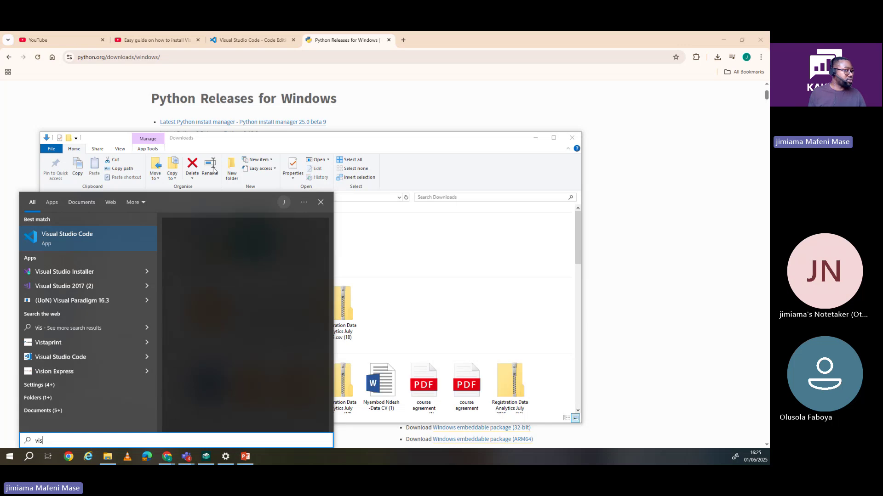
left_click(69, 239)
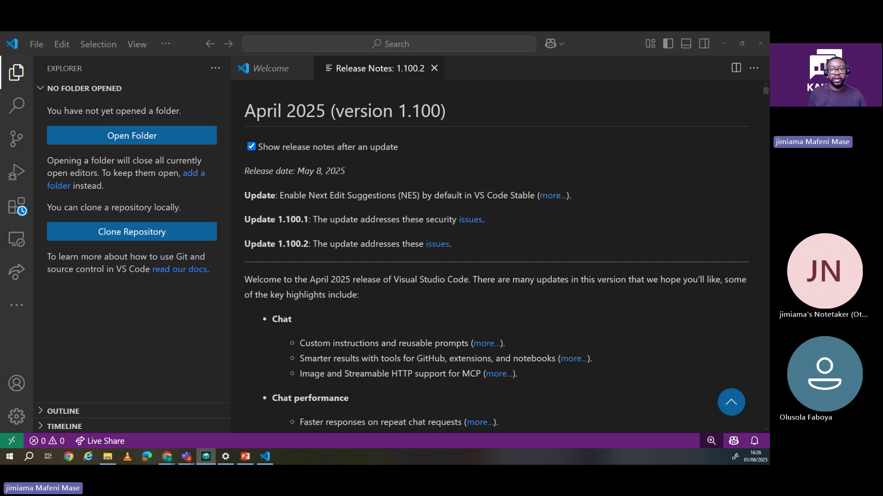
left_click(128, 162)
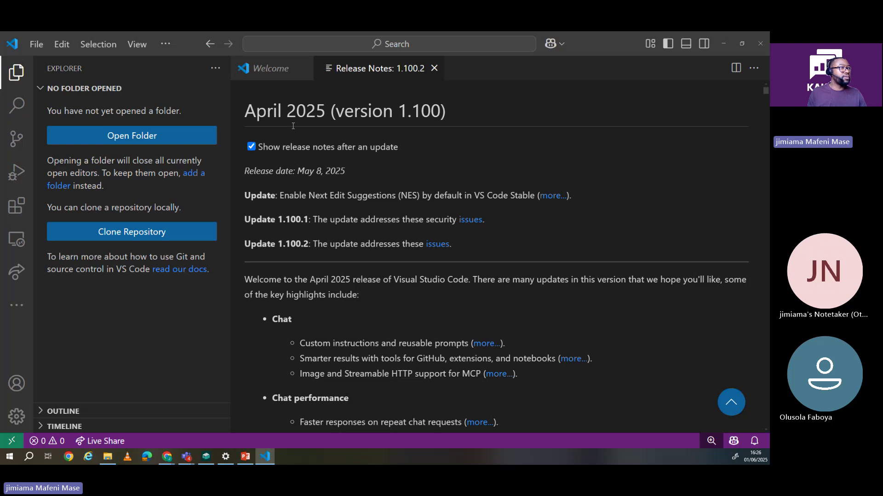
left_click(434, 68)
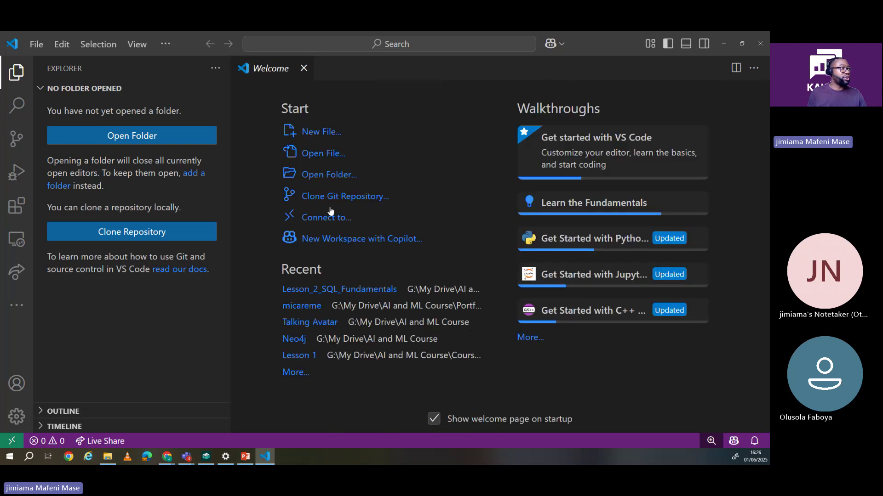
Step: Search extensions for 'Pyth' and open Microsoft's Python extension page, version 2025.6.1
left_click(17, 205)
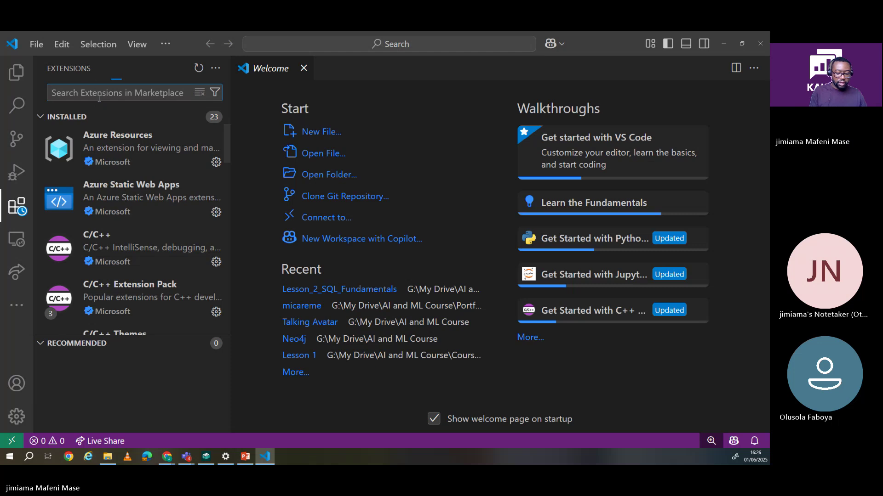
type("Pyth")
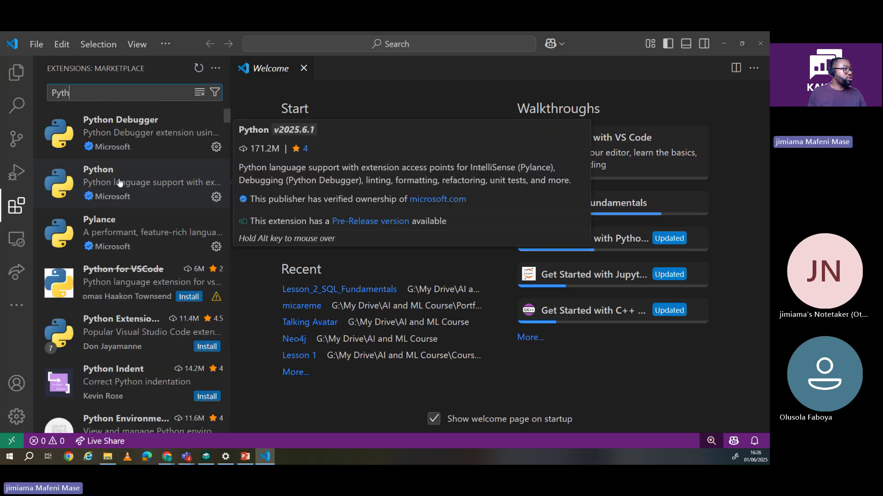
left_click(119, 183)
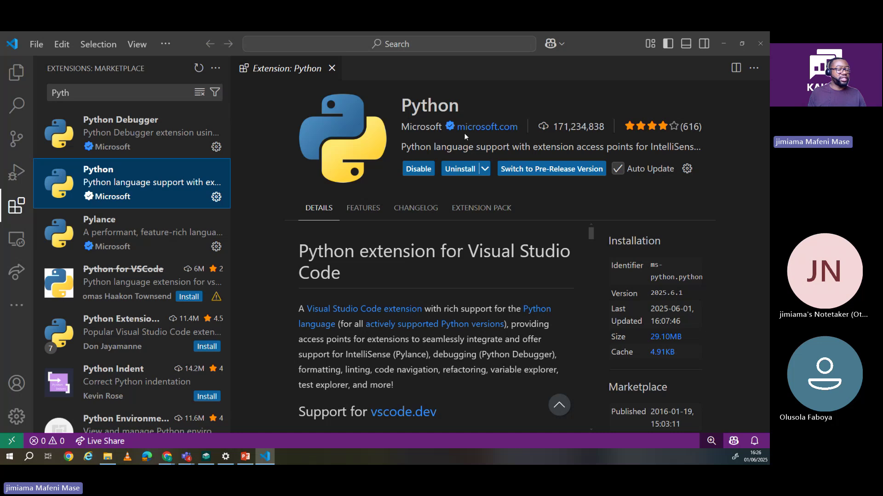
Step: Start a PowerShell terminal via Terminal > New Terminal below the Python extension page
left_click(165, 42)
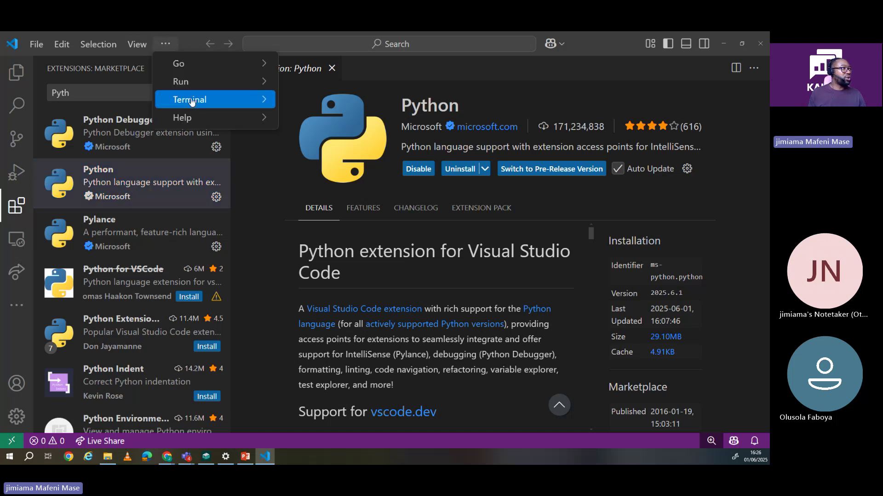
mouse_move(192, 102)
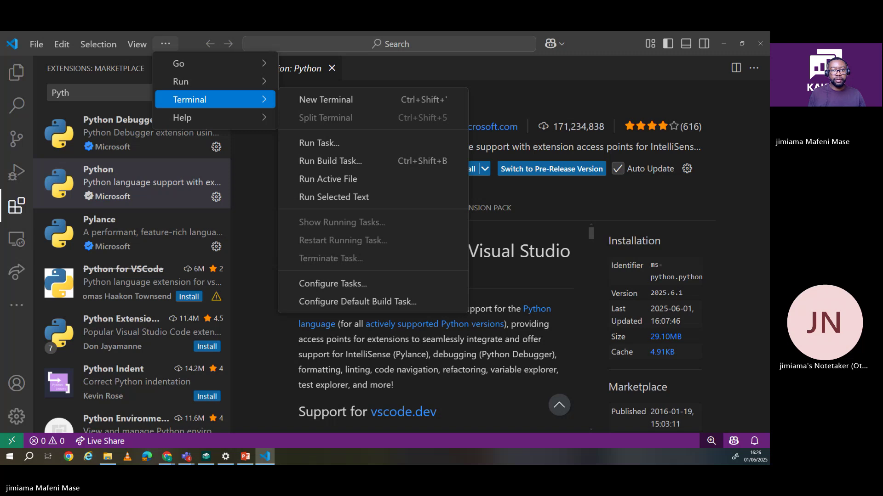
key("Escape")
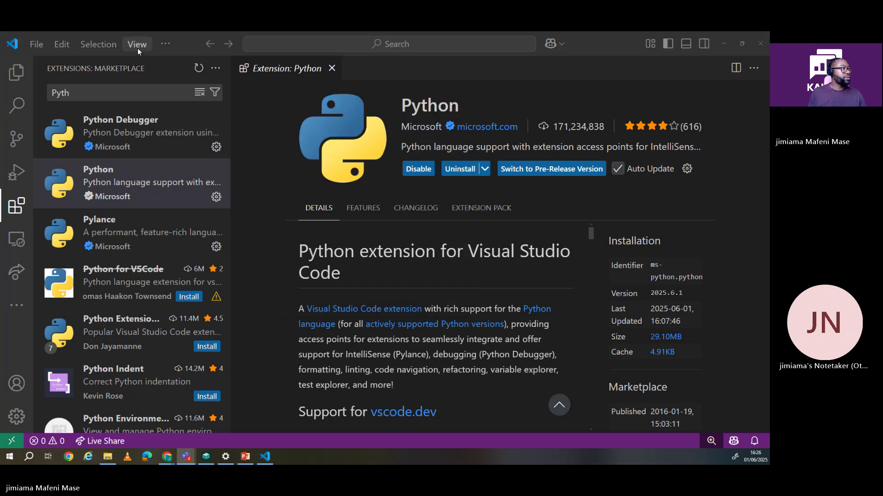
left_click(137, 44)
mouse_move(164, 45)
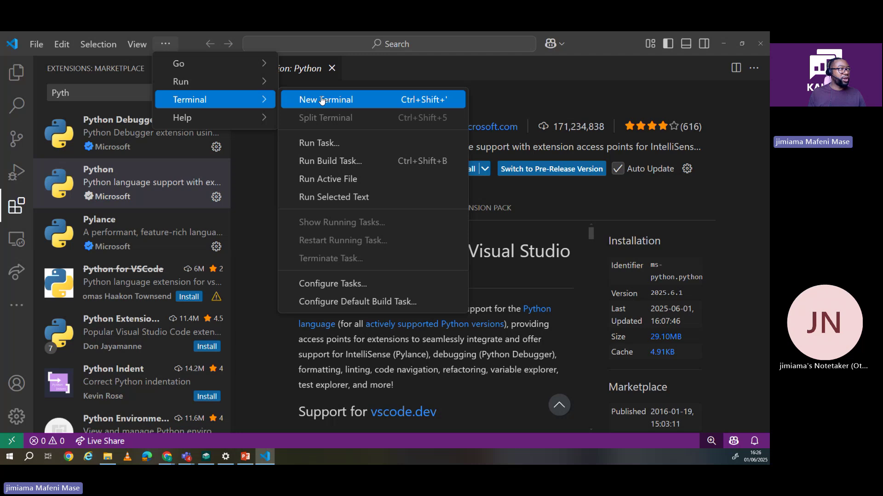
left_click(322, 100)
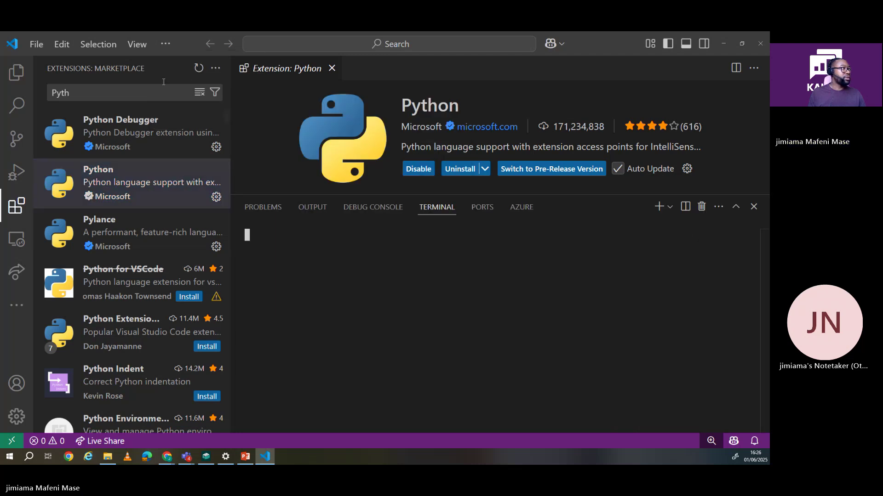
left_click(138, 44)
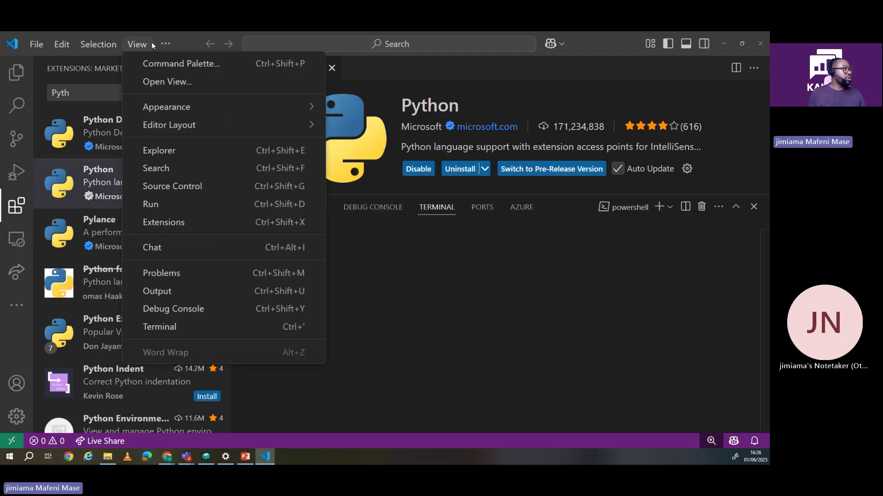
mouse_move(160, 42)
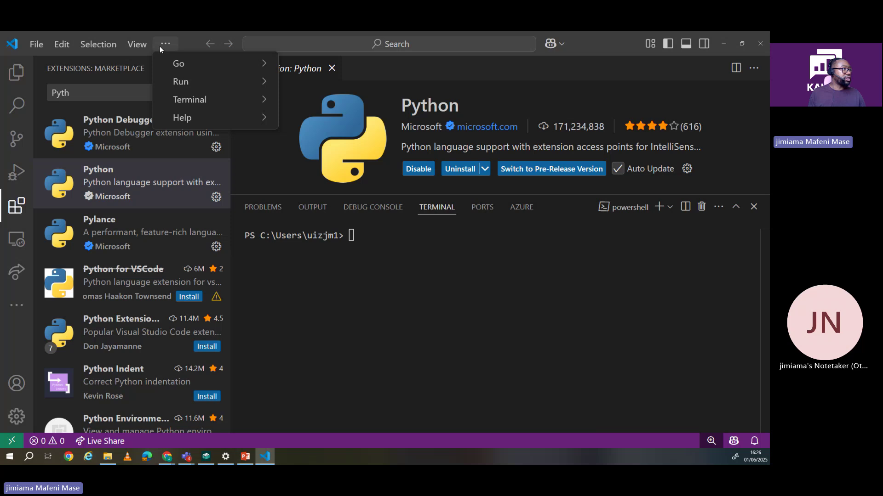
mouse_move(193, 100)
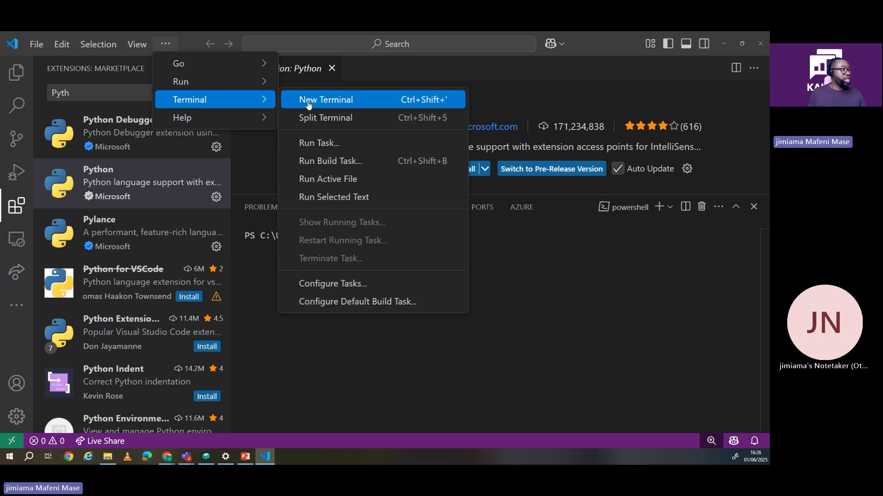
left_click(442, 280)
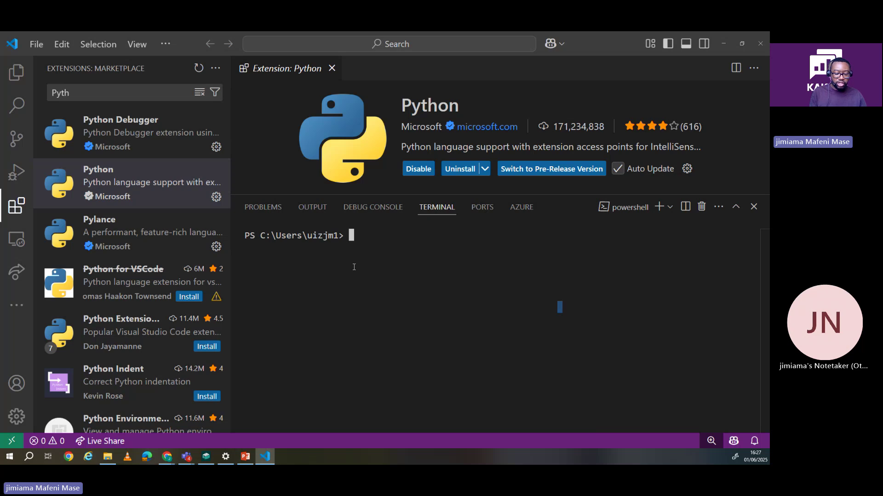
Step: Run python --version in the terminal and highlight the reported Python 3.12.10
type("py")
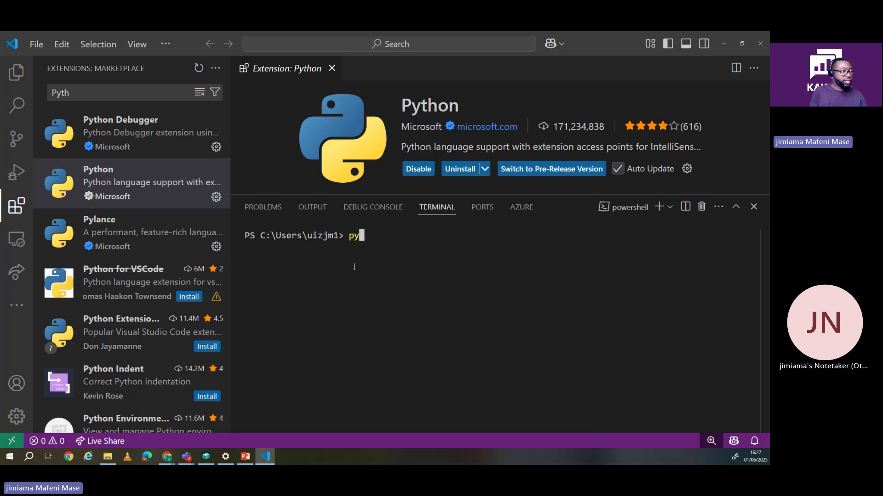
type("thon ")
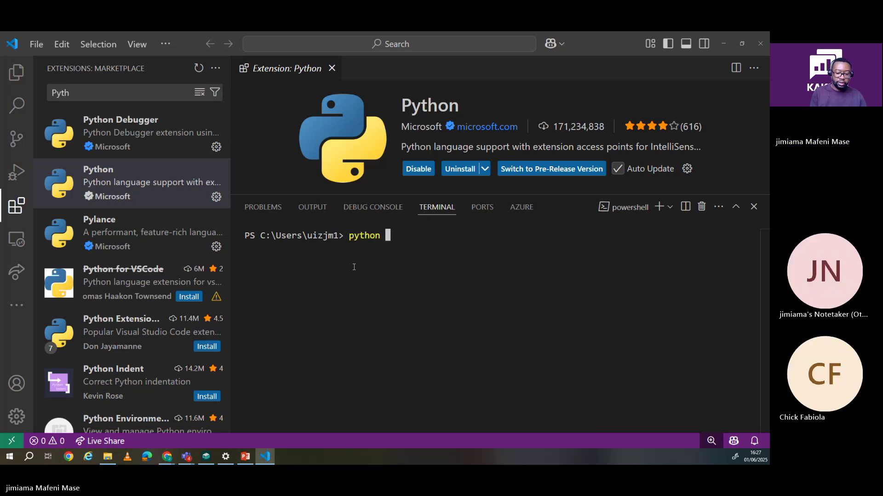
type("--version")
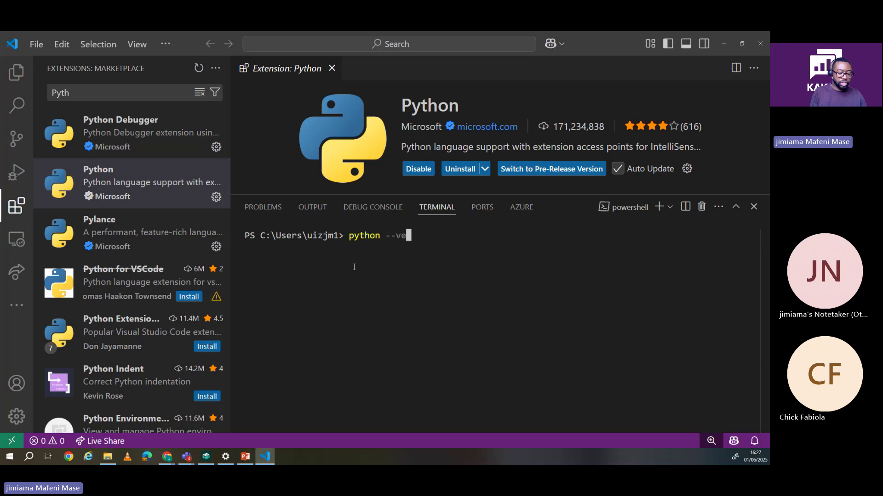
key("Return")
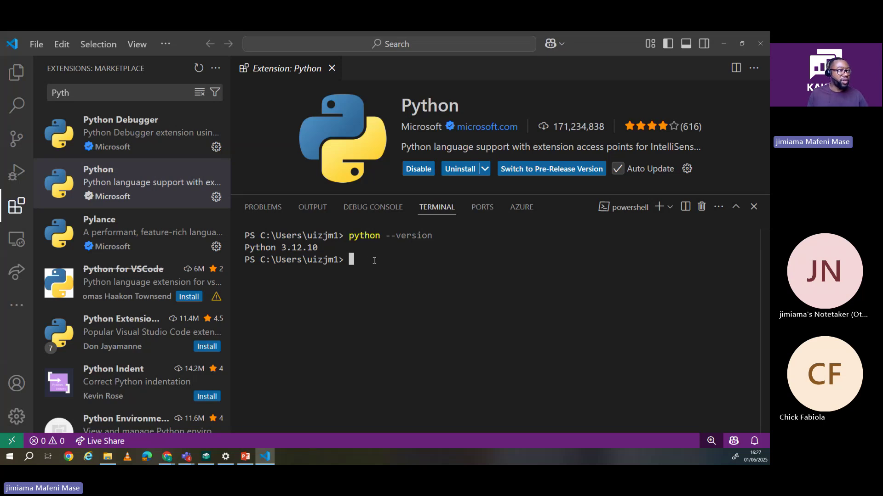
left_click_drag(349, 236, 451, 238)
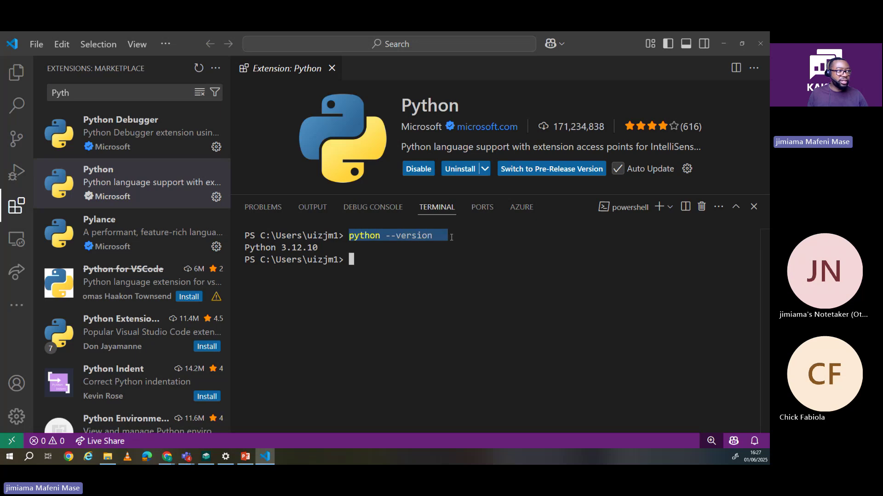
left_click_drag(321, 248, 240, 245)
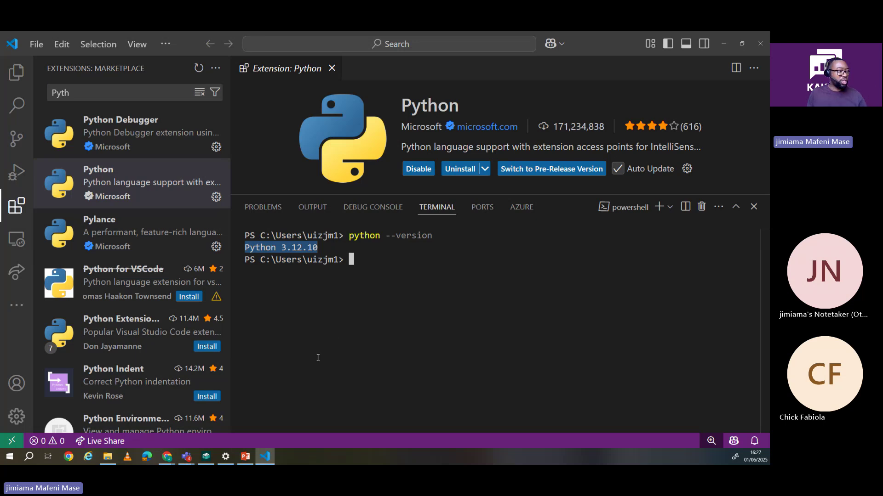
left_click(245, 457)
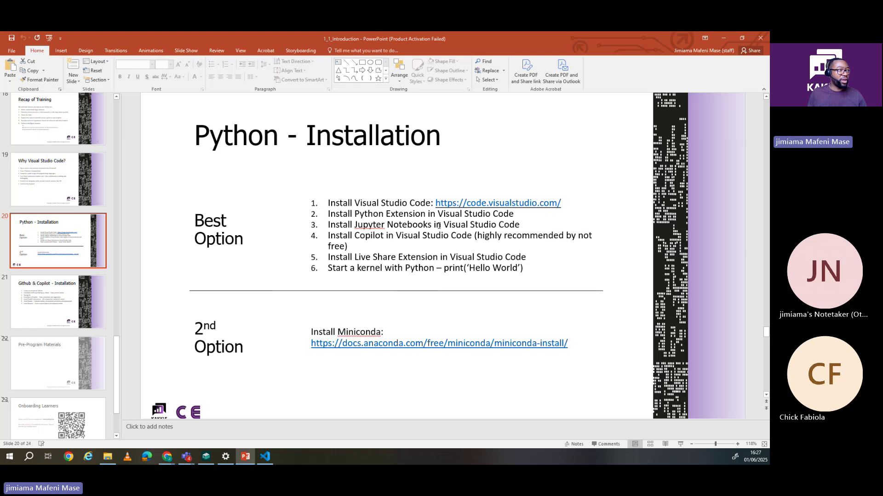
left_click_drag(355, 214, 503, 213)
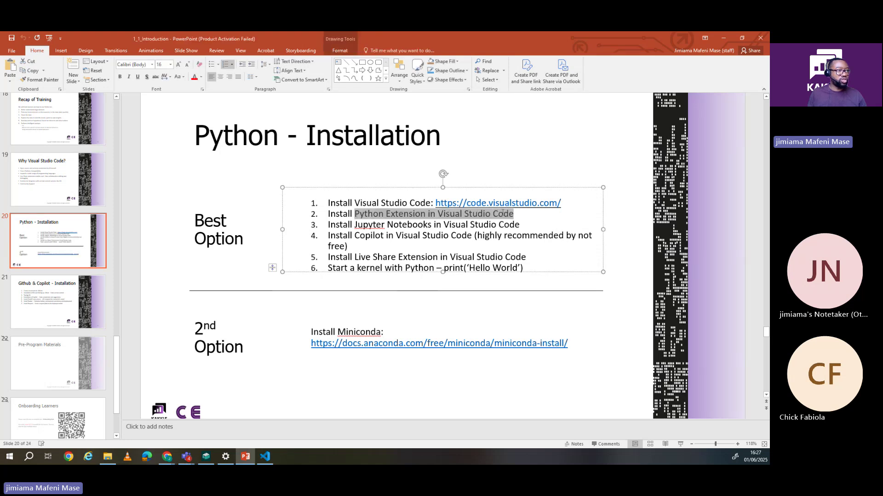
left_click(354, 224)
left_click_drag(354, 225, 453, 226)
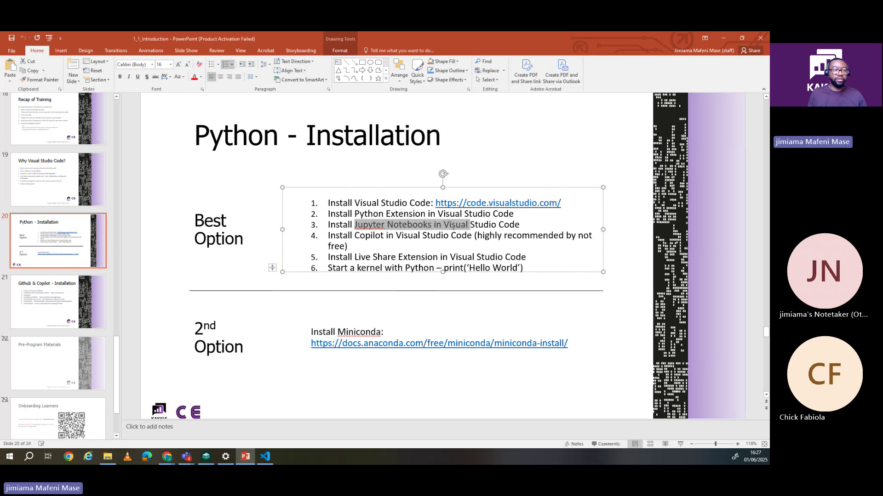
left_click(265, 456)
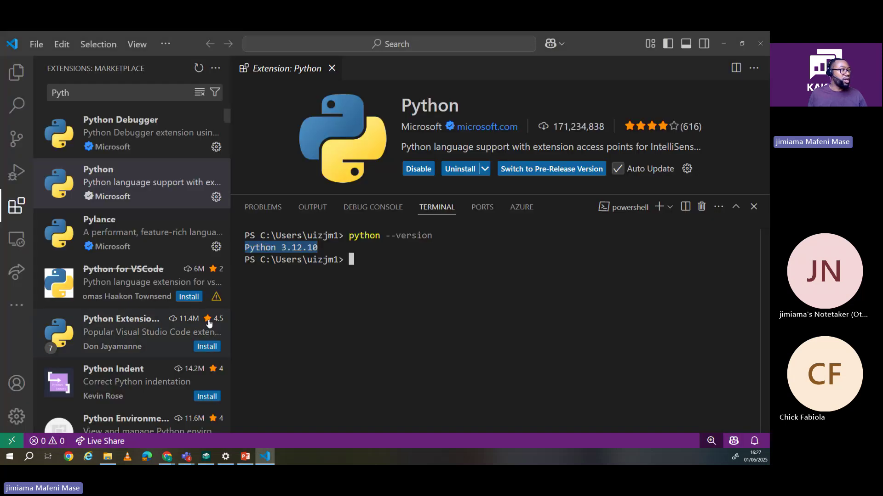
Step: Search the marketplace for 'Jupyter' and open Microsoft's Jupyter extension page, already installed
left_click(15, 206)
left_click(16, 206)
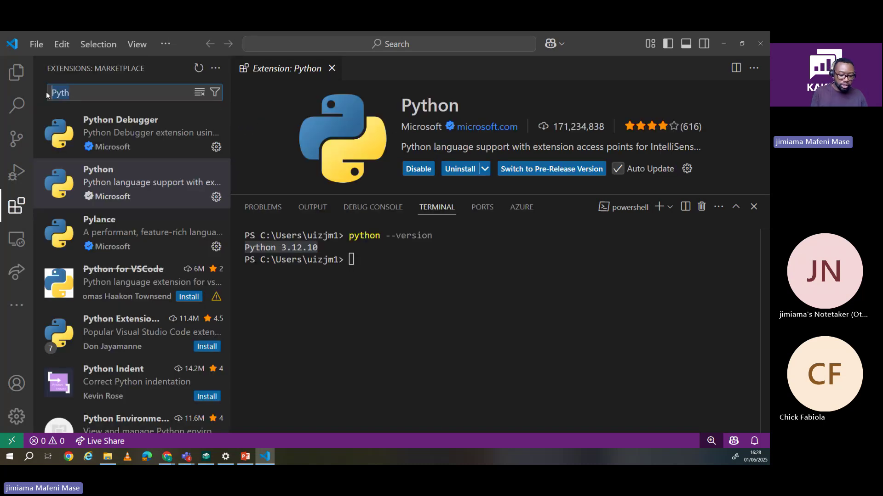
type("Ju")
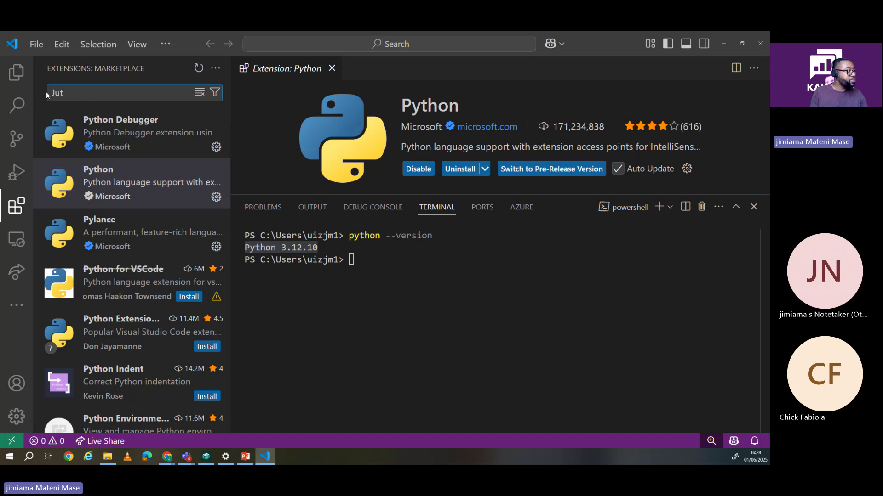
type("pyter")
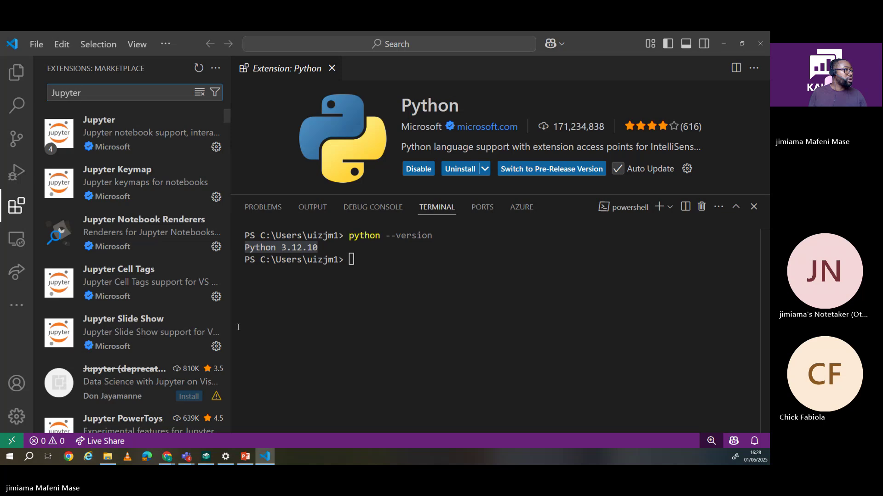
mouse_move(102, 146)
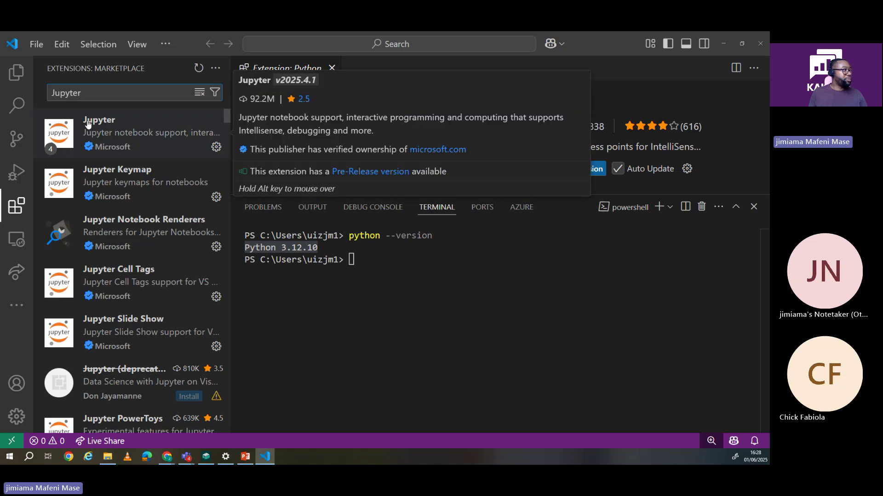
left_click(124, 137)
mouse_move(93, 141)
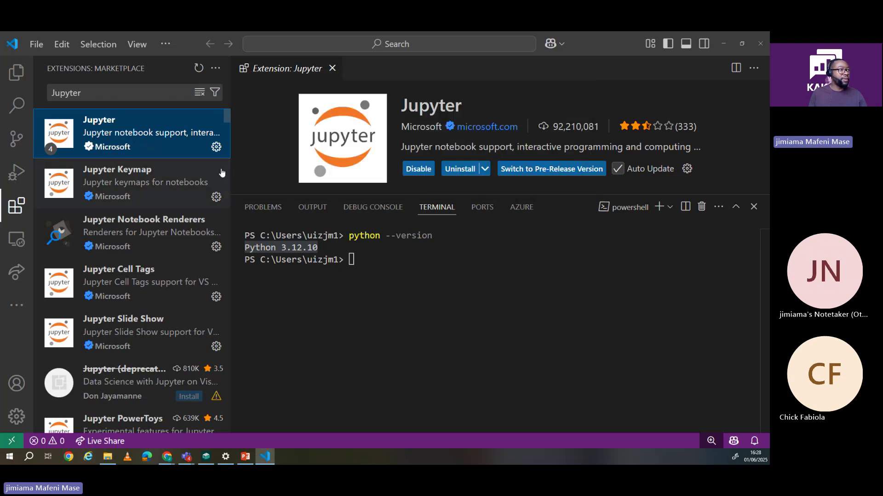
Step: Close the terminal panel and reselect Jupyter to show version 2025.4.1 details and its extension pack
left_click(753, 207)
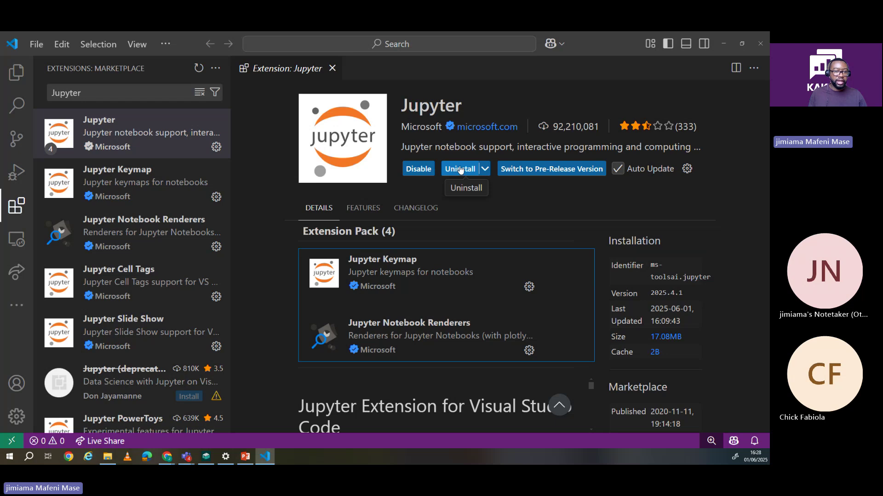
mouse_move(128, 134)
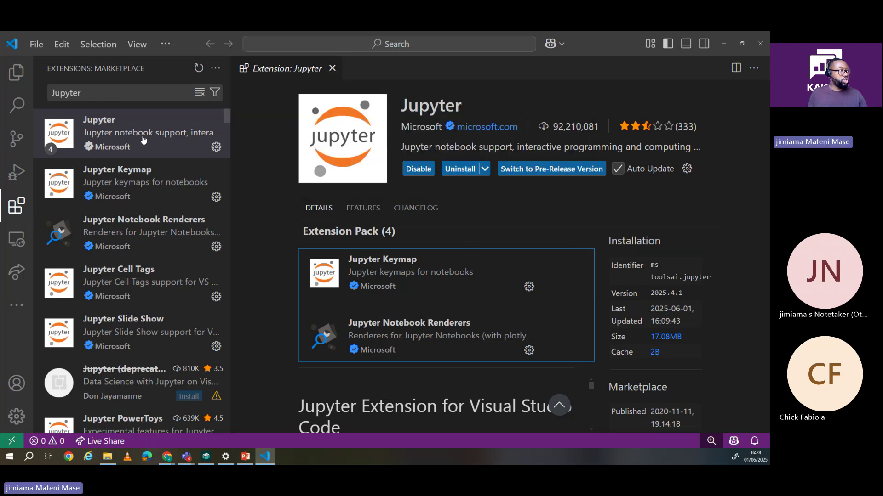
left_click(85, 95)
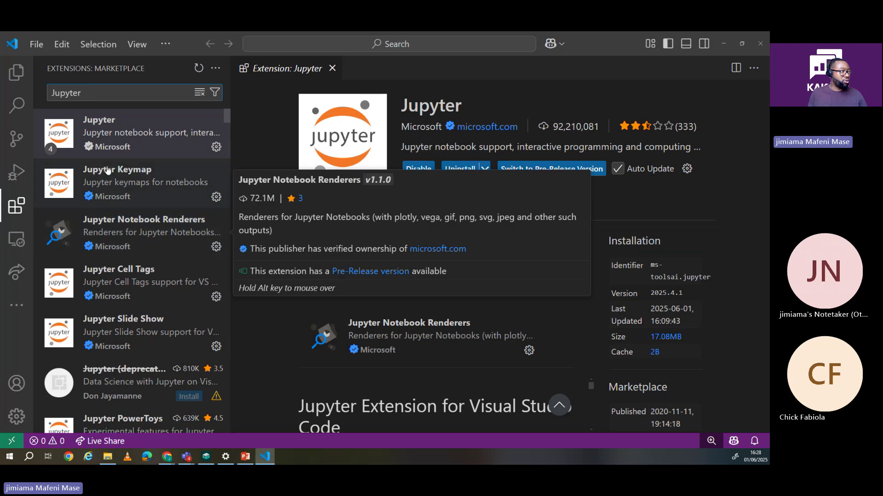
left_click(124, 134)
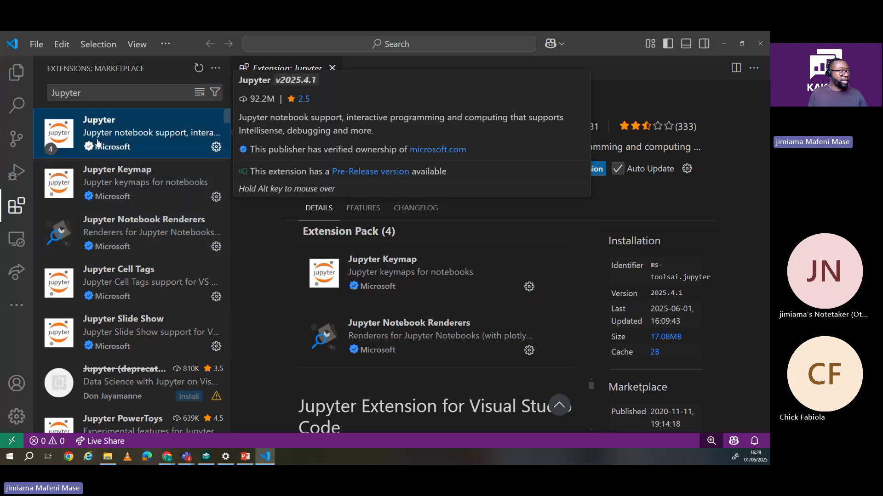
left_click(525, 230)
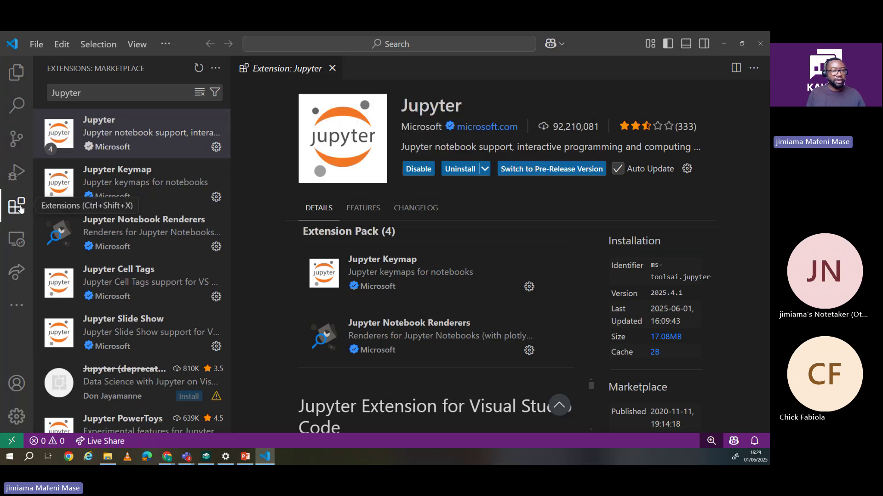
mouse_move(127, 144)
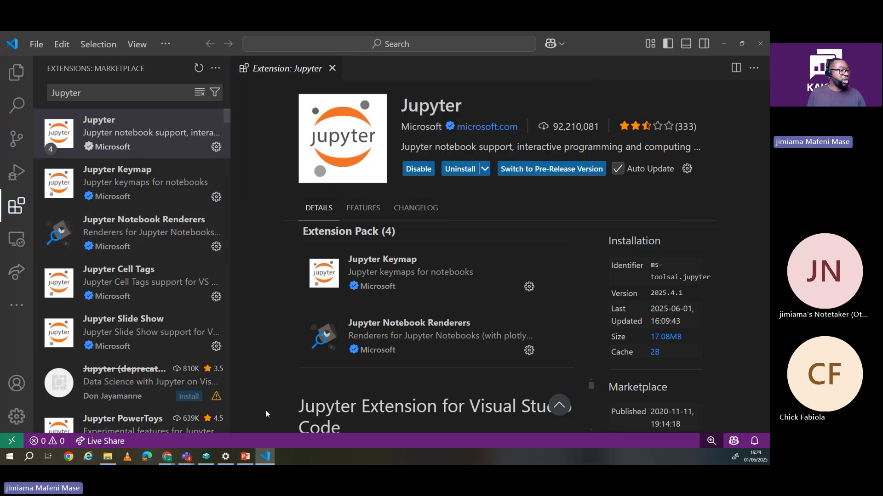
Step: Start a new PowerShell terminal from the overflow menu's Terminal > New Terminal
left_click(269, 458)
left_click(269, 457)
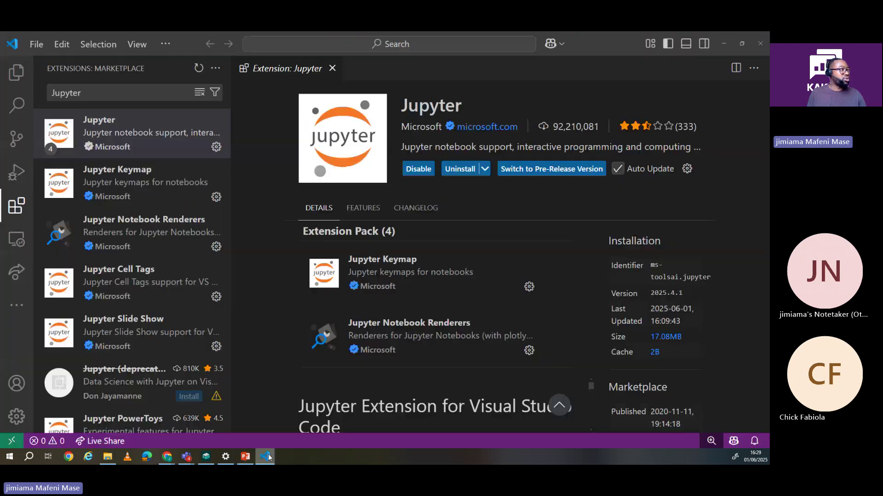
left_click(166, 45)
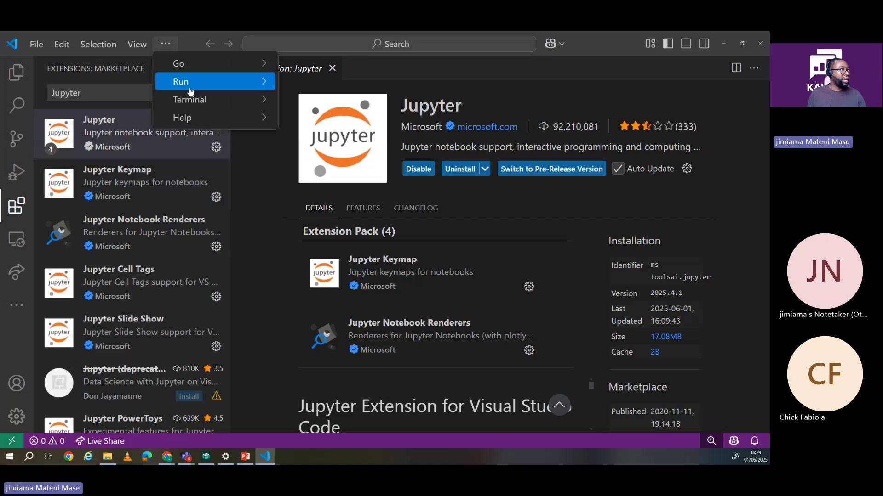
mouse_move(194, 100)
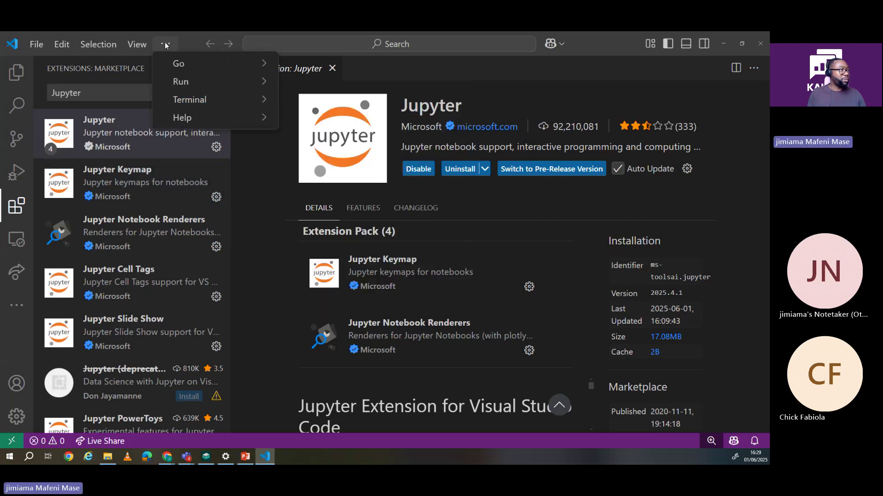
mouse_move(257, 99)
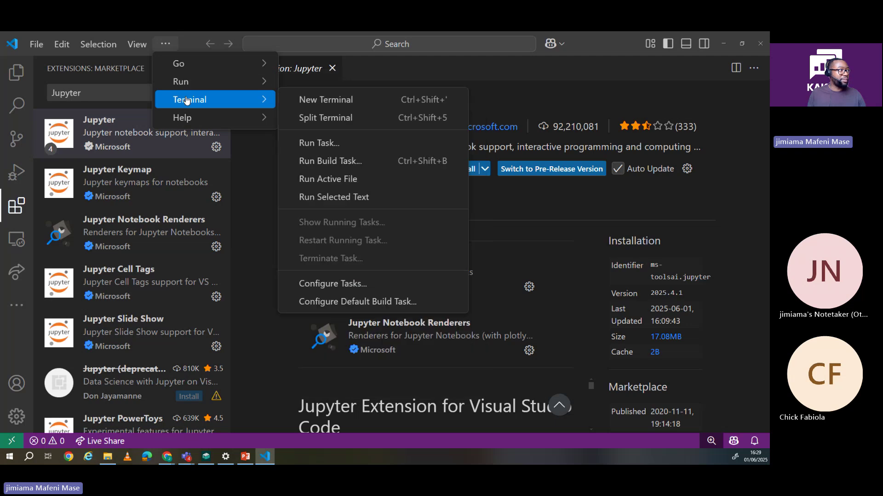
left_click(327, 102)
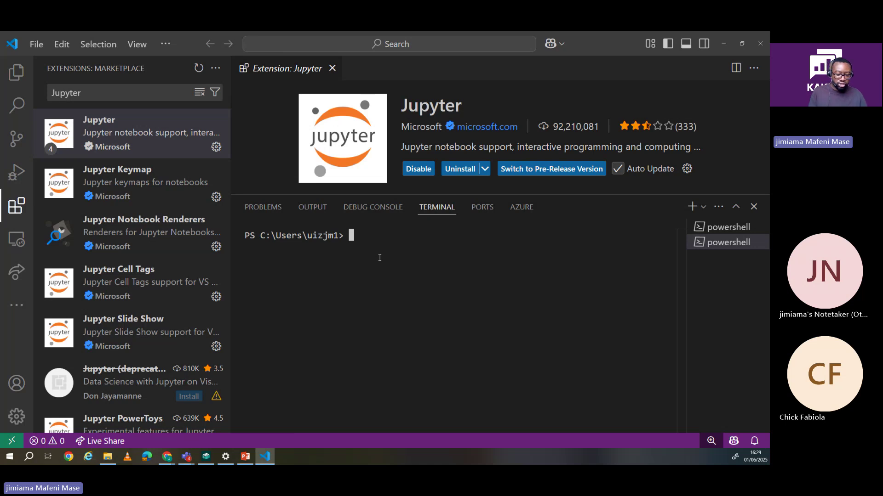
Step: Run 'pip install ipykernel' in the terminal, which reports all requirements already satisfied
type("pip")
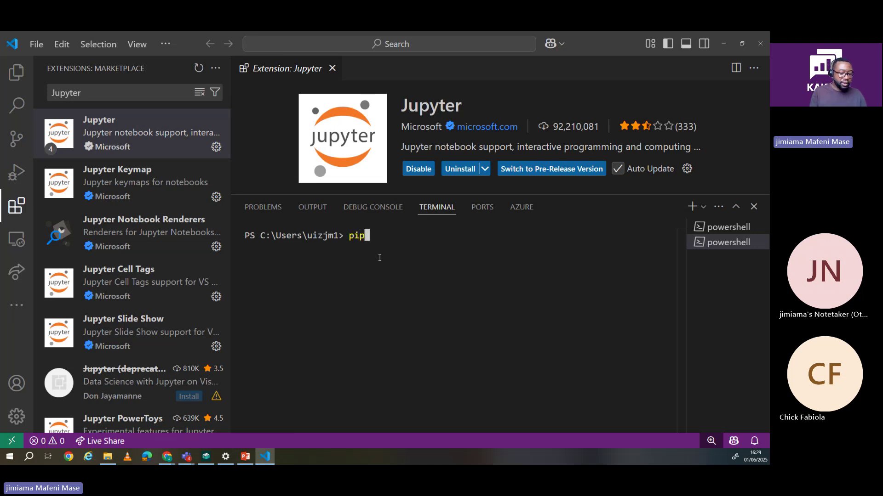
type(" install ")
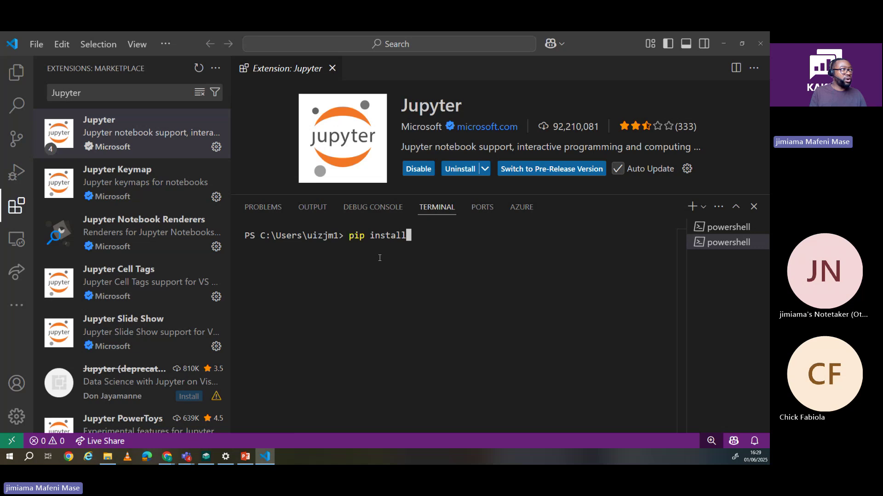
type("ip")
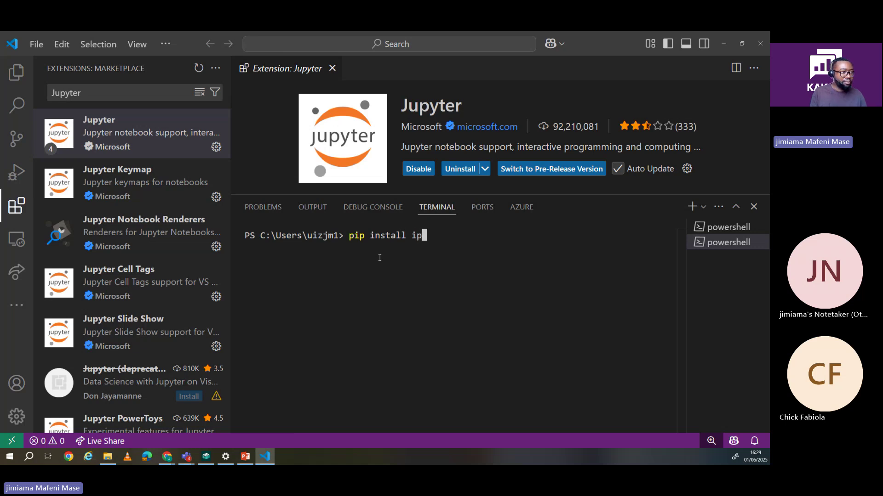
type("ykernel")
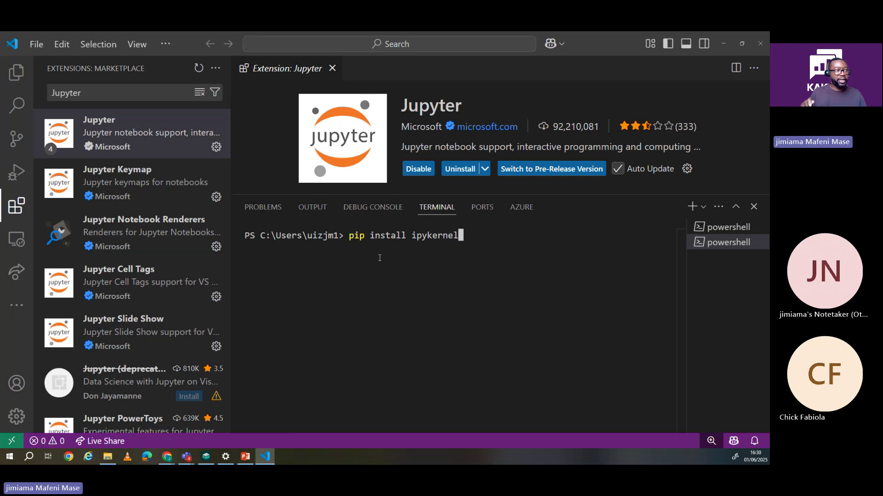
key("Return")
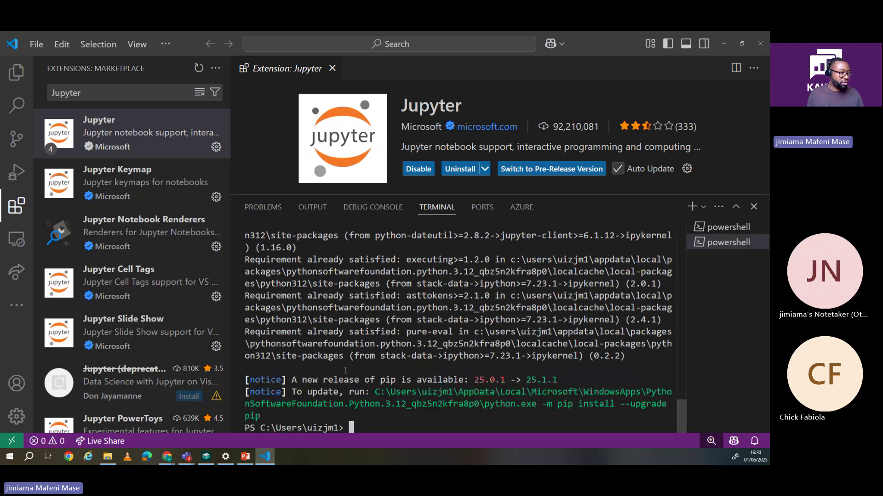
Step: Scroll the terminal output back up to review the pip install ipykernel results
scroll(409, 377, "up", 1)
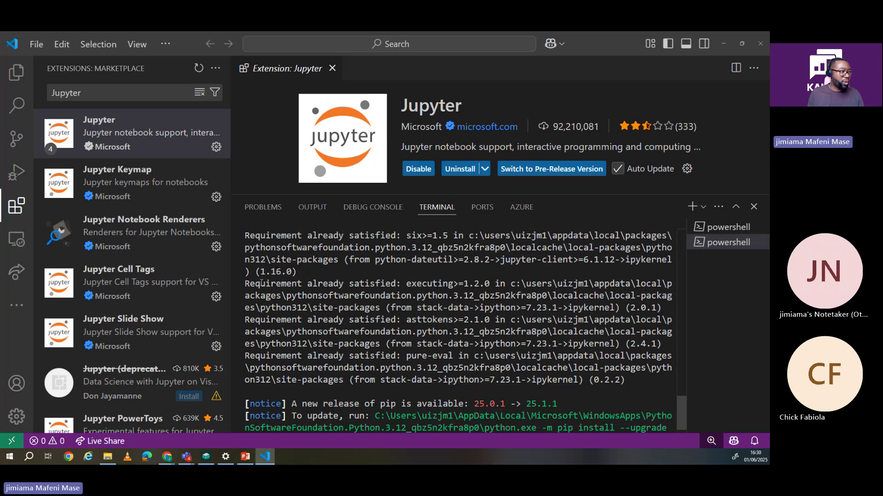
scroll(382, 276, "up", 1)
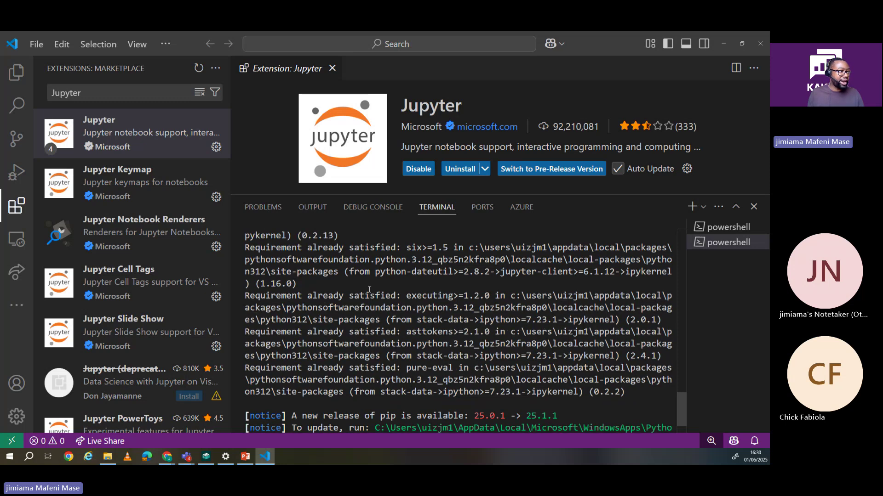
scroll(387, 281, "down", 2)
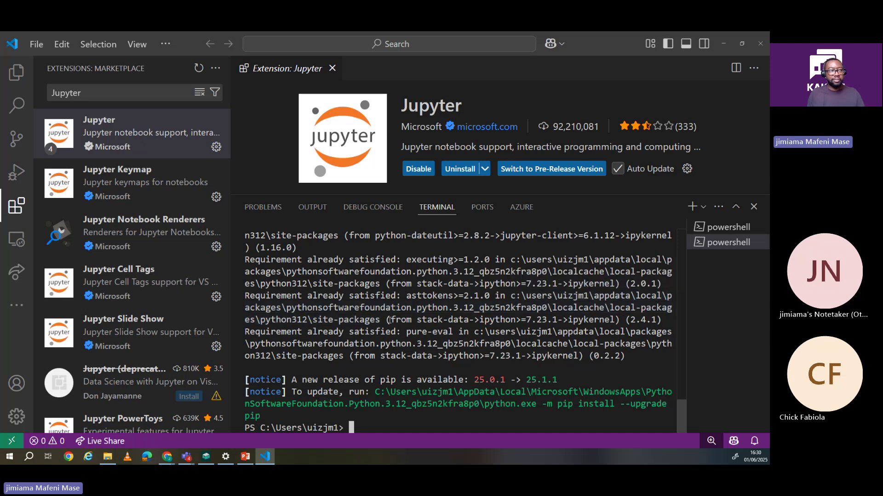
scroll(650, 367, "up", 5)
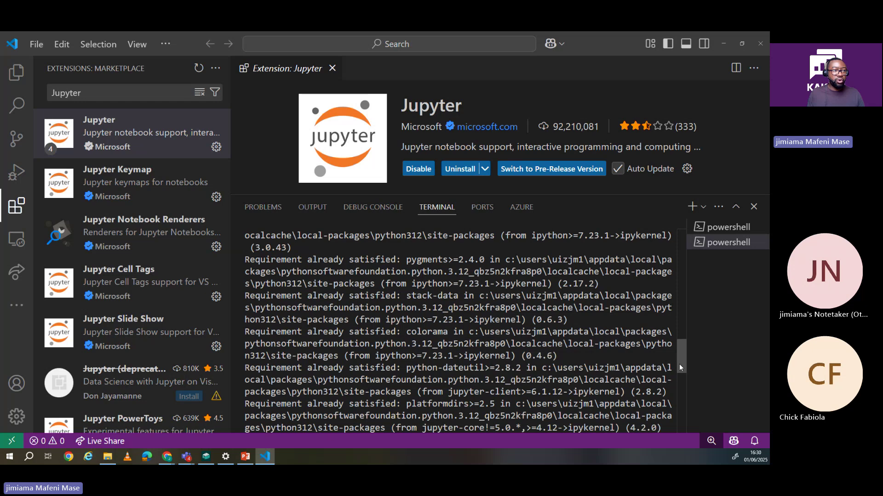
scroll(632, 248, "up", 5)
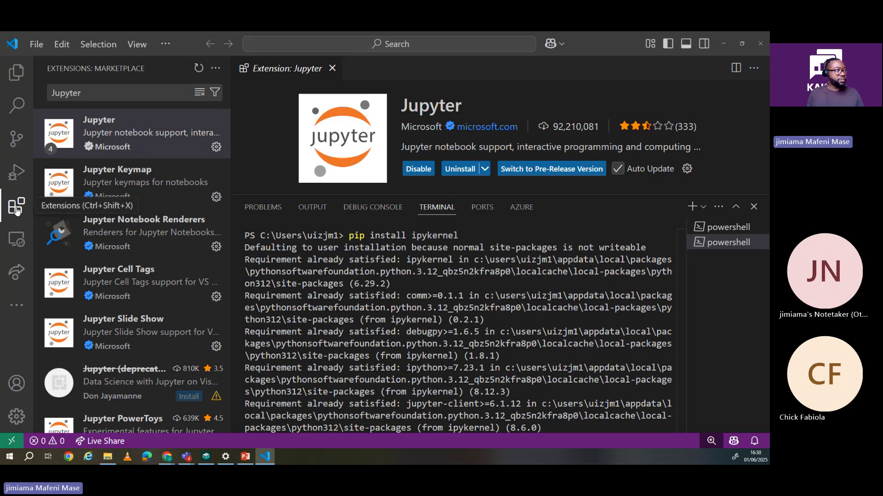
Step: Replace the extension search with 'jupy' and open Microsoft's Jupyter extension page
left_click(17, 210)
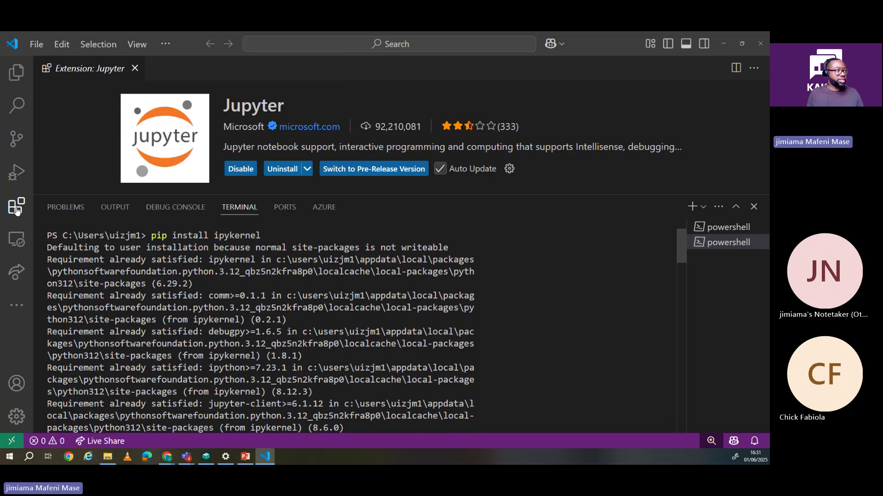
left_click(17, 210)
left_click_drag(81, 92, 47, 91)
key("BackSpace")
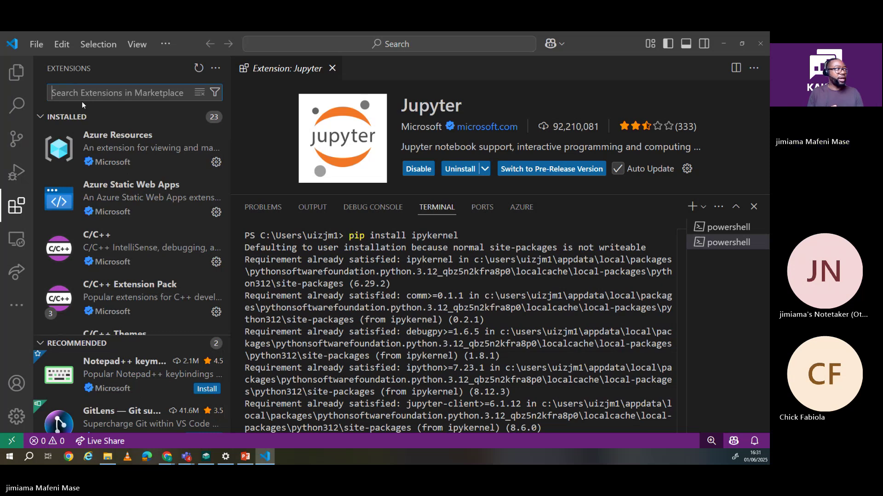
type("jupyter")
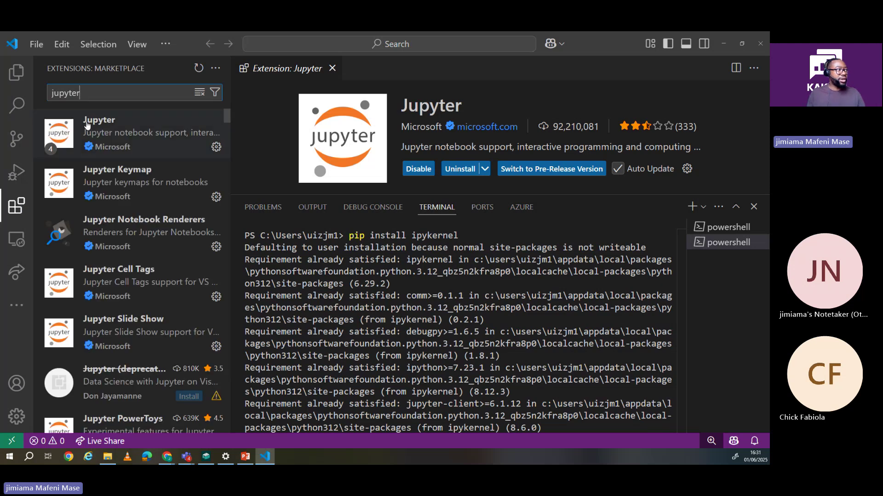
left_click(129, 139)
left_click(129, 139)
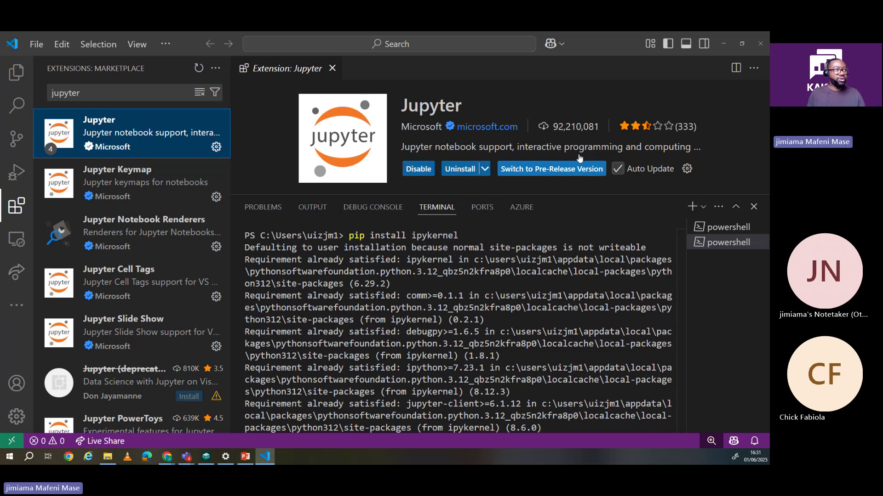
Step: Open a third PowerShell terminal and enter 'pip install ipykernel' at its prompt without running it
left_click(166, 44)
mouse_move(188, 100)
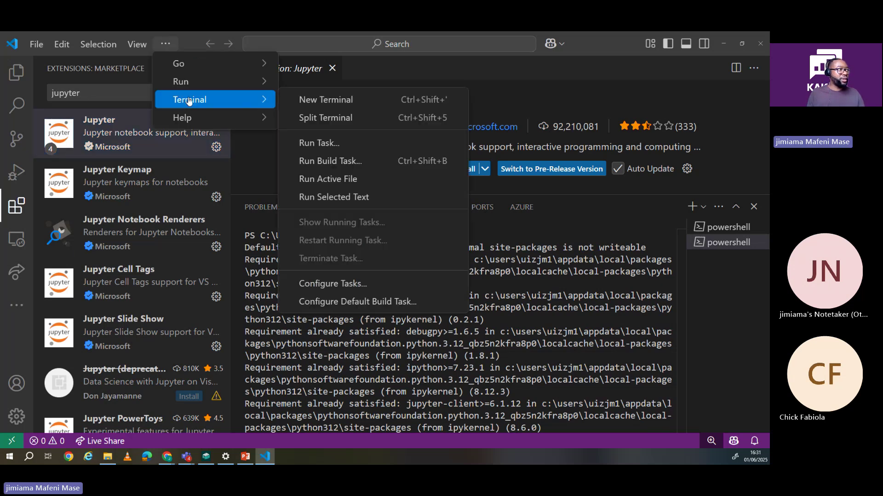
left_click(357, 101)
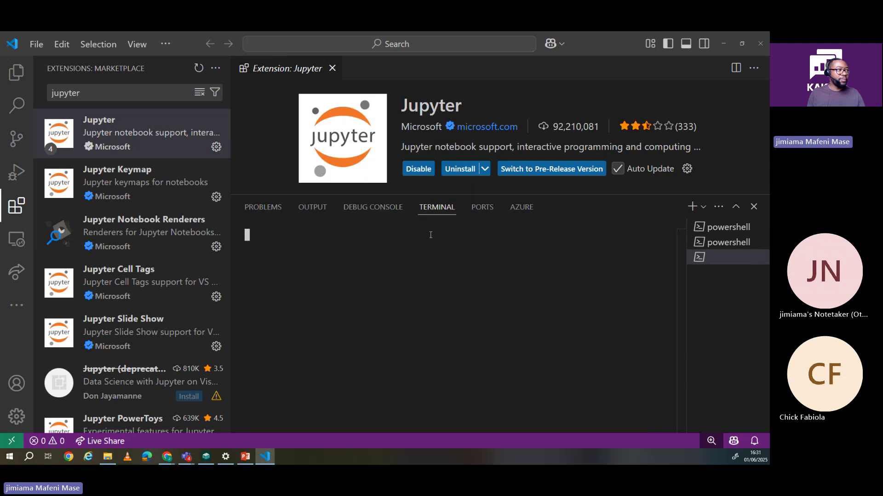
type("p")
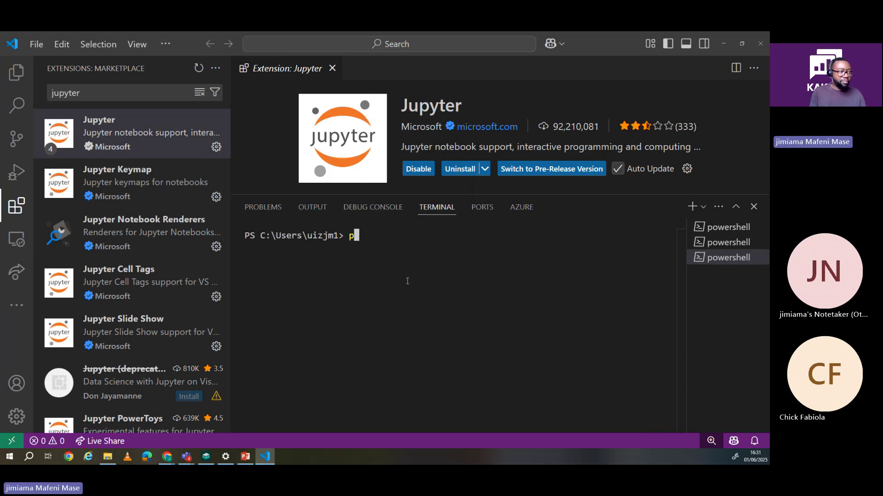
type("ip install ipy")
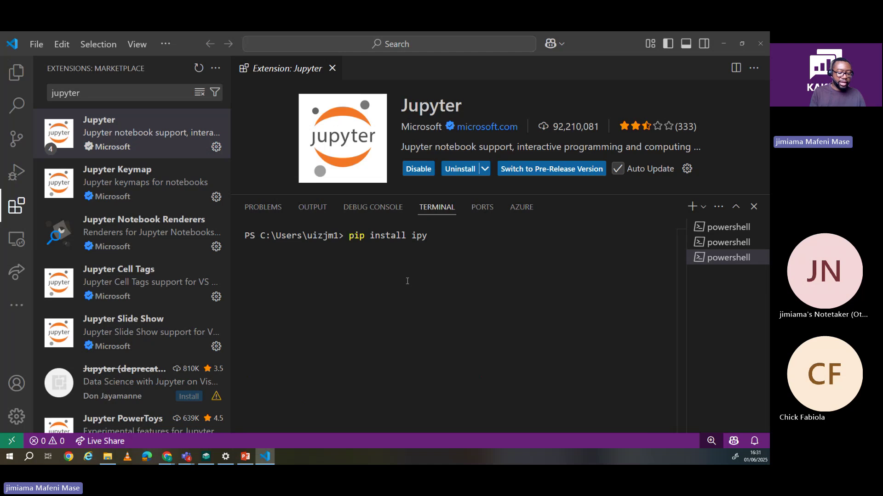
type("kernel")
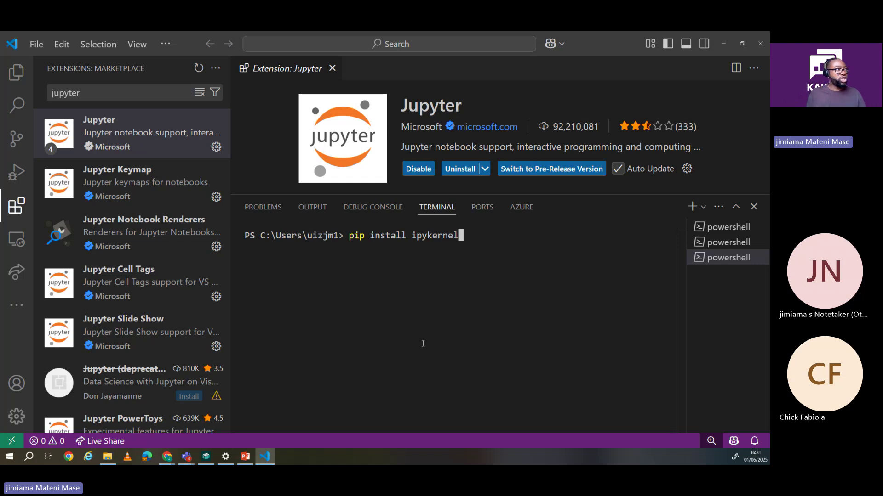
left_click(33, 46)
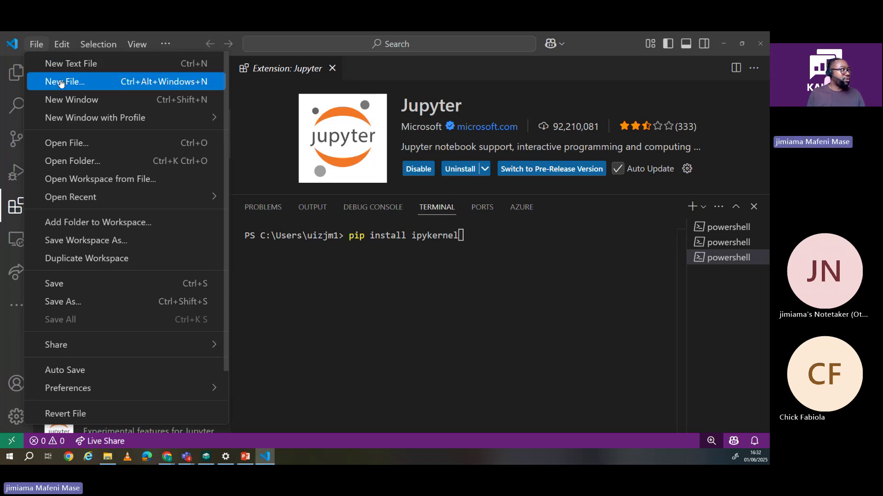
Step: Create a new untitled Python file, then hide the terminal panel and extensions sidebar
left_click(61, 83)
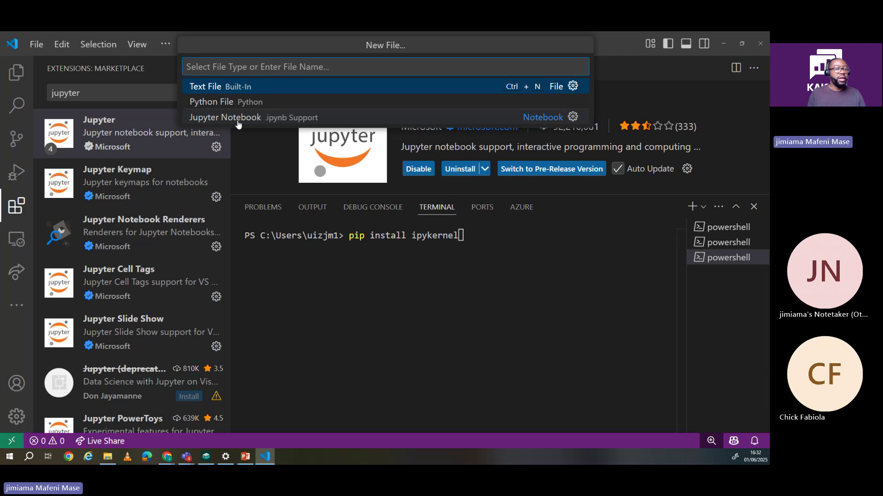
left_click(212, 102)
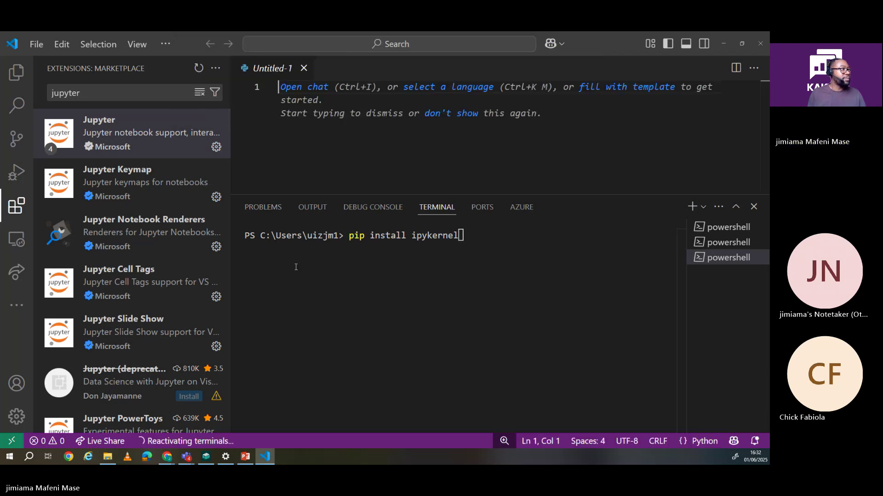
left_click(753, 206)
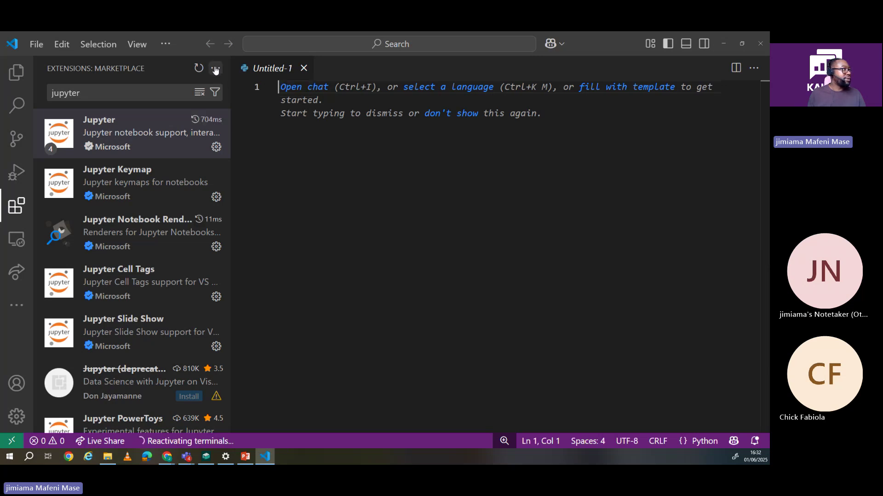
left_click(15, 212)
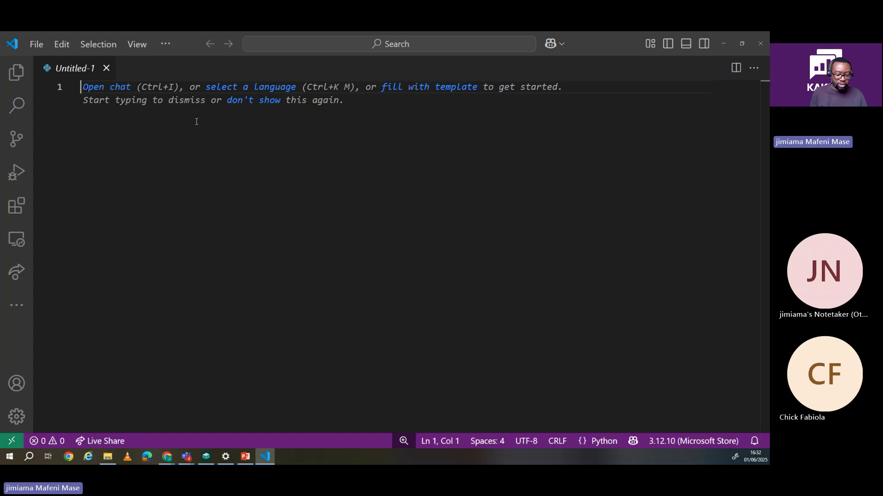
Step: Write print('hello world') on line 1, accepting the inline suggestion to finish the string
type("print")
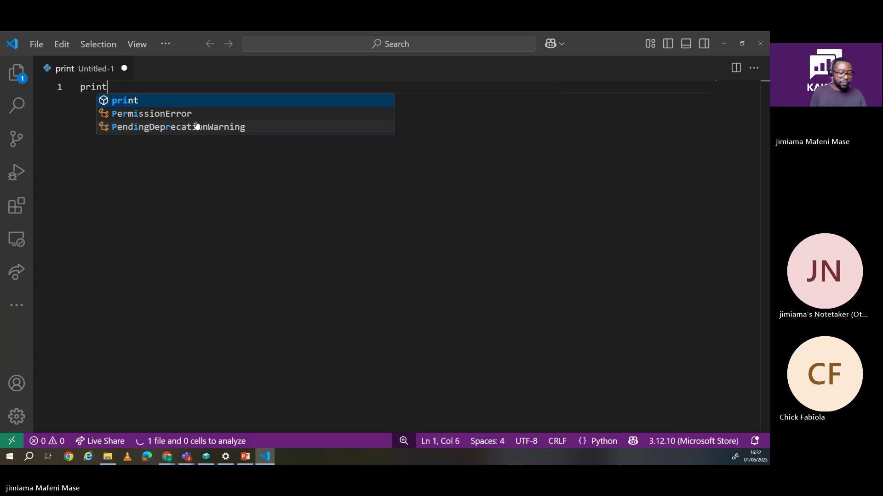
type("(")
type("'hello")
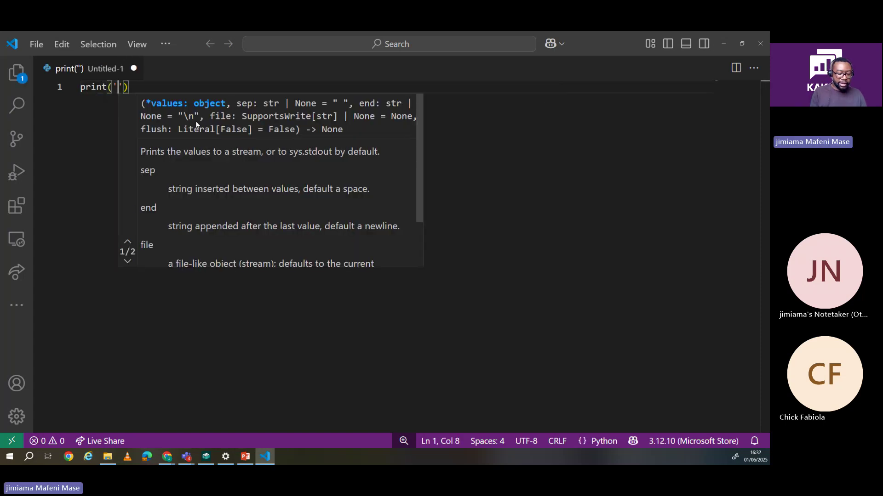
key("Tab")
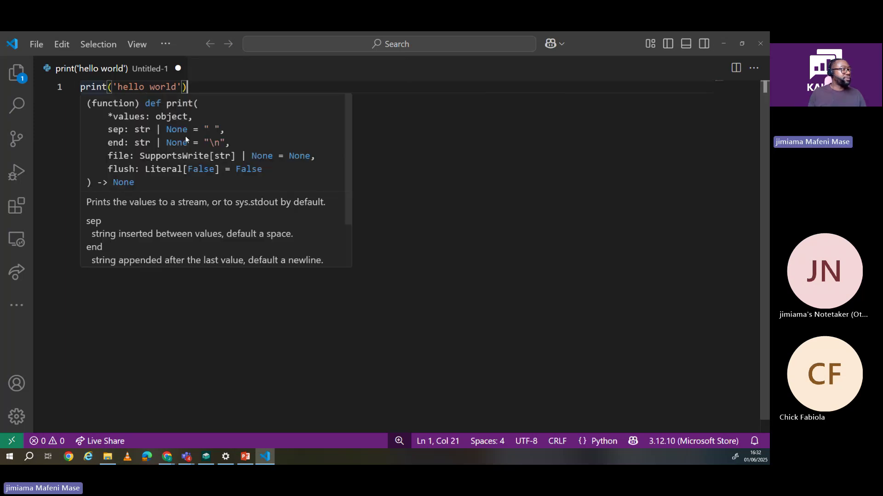
mouse_move(203, 86)
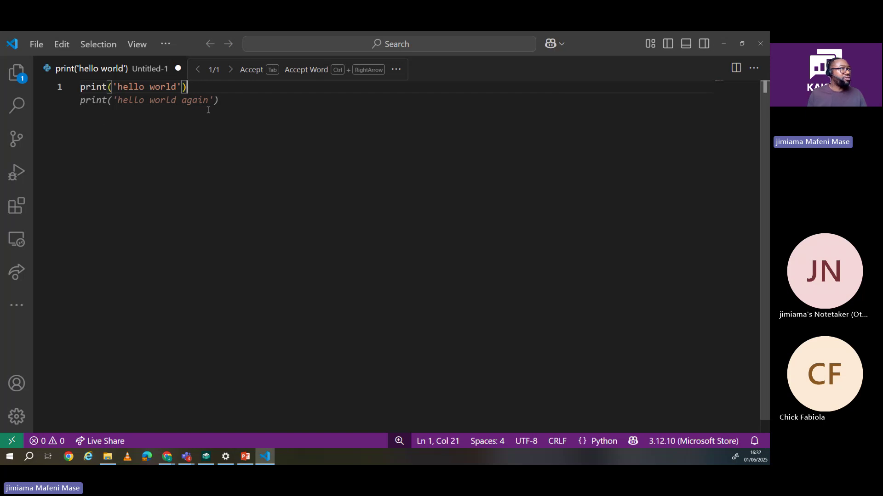
Step: Open the editor's More Actions menu and reveal the Run or Debug submenu
left_click(752, 70)
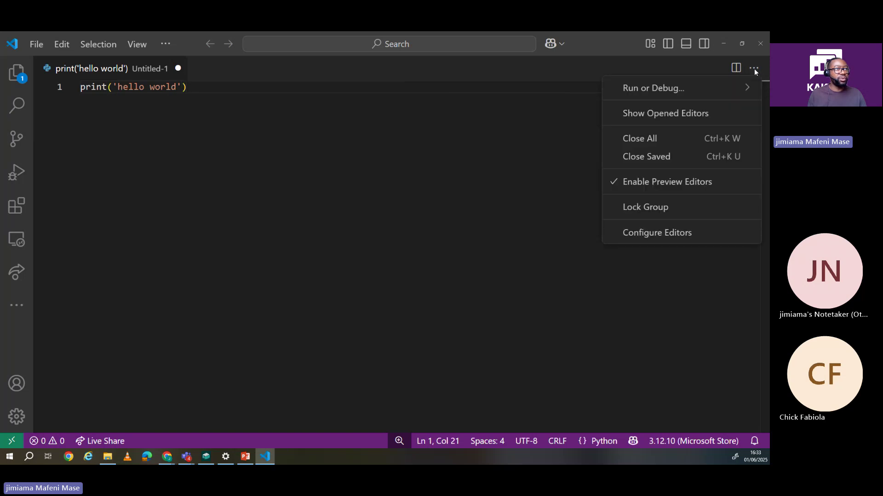
mouse_move(639, 86)
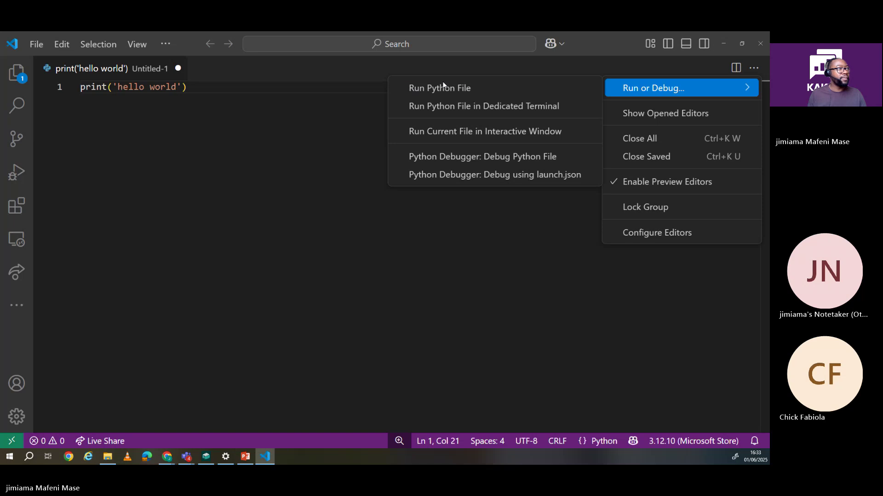
left_click(424, 87)
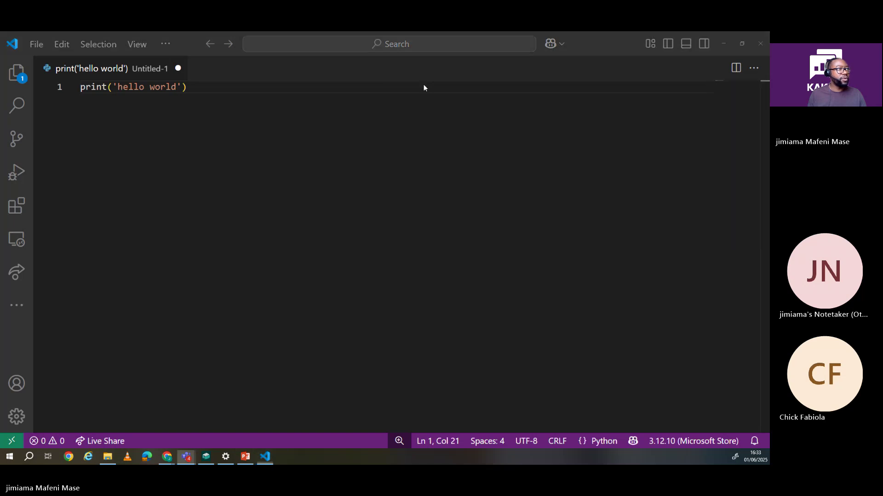
left_click(754, 68)
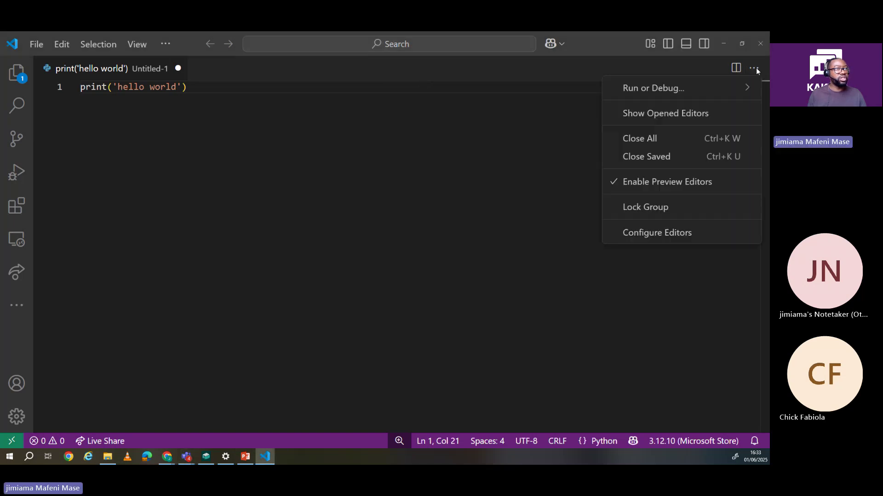
mouse_move(634, 90)
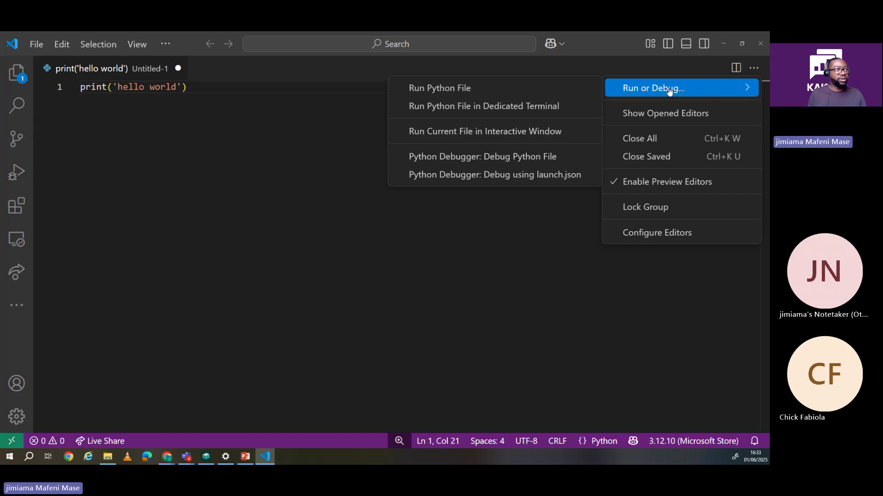
Step: Run the script, saving it as test.py in the Downloads folder when prompted
left_click(445, 89)
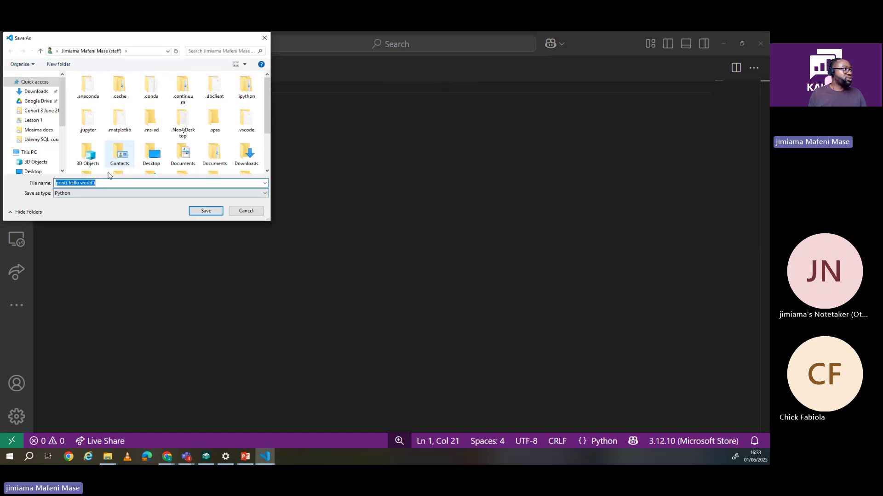
left_click(35, 91)
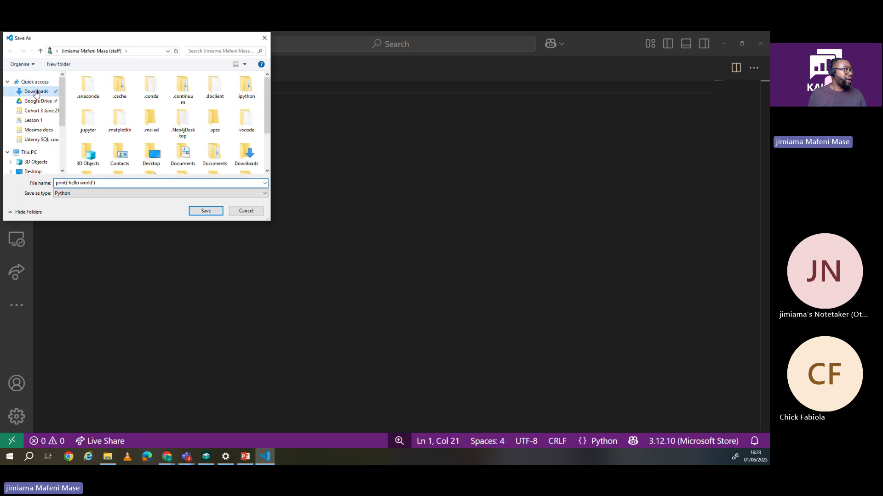
triple_click(104, 182)
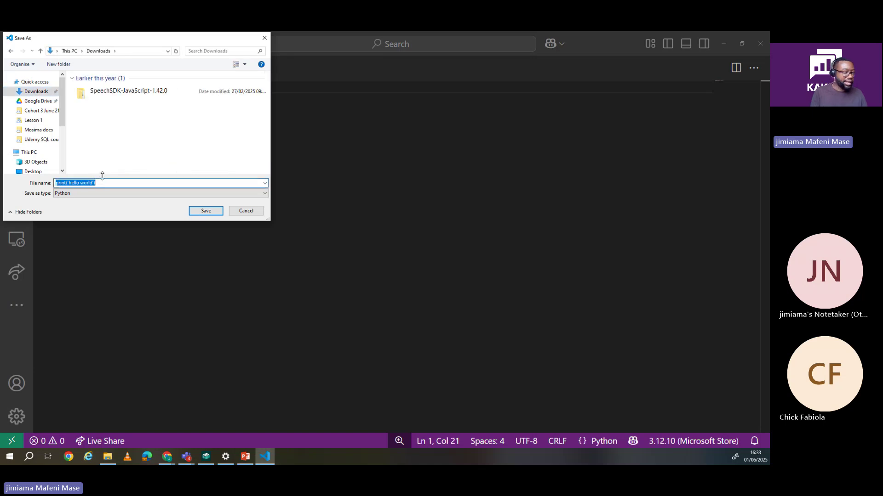
type("test")
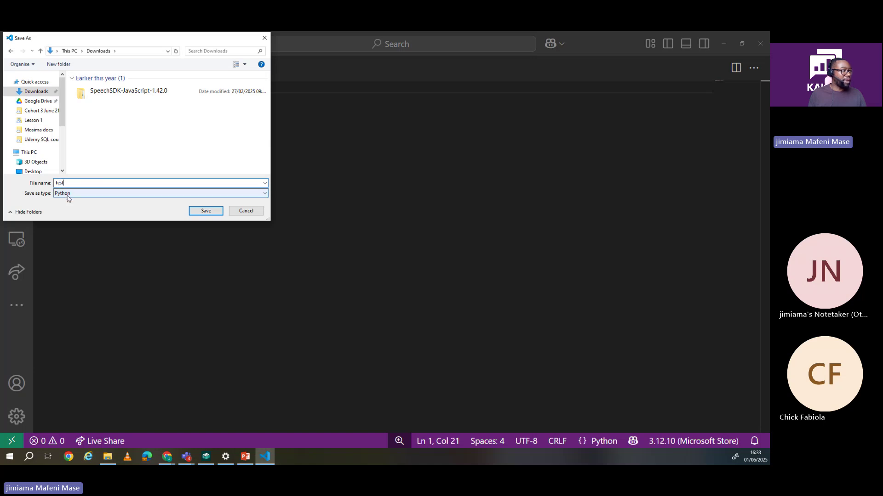
left_click(206, 211)
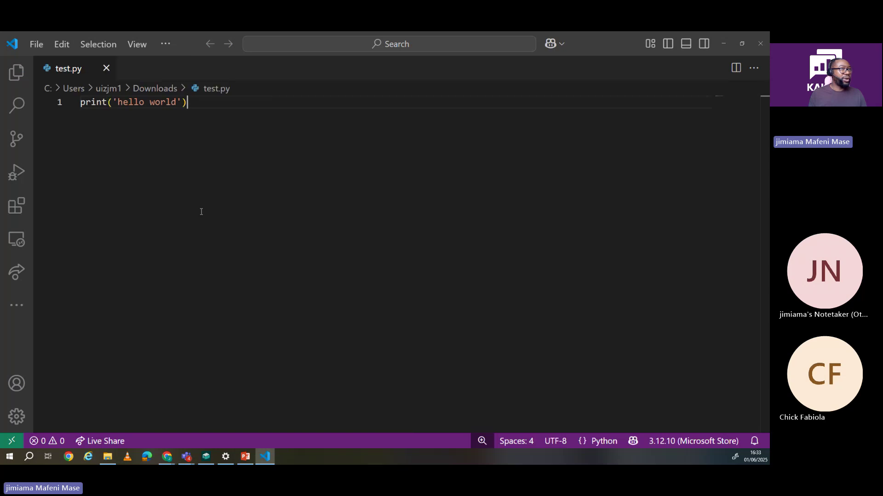
Step: Run test.py in a terminal, then highlight the hello world output and 'world' in the code
key("ctrl+shift+grave")
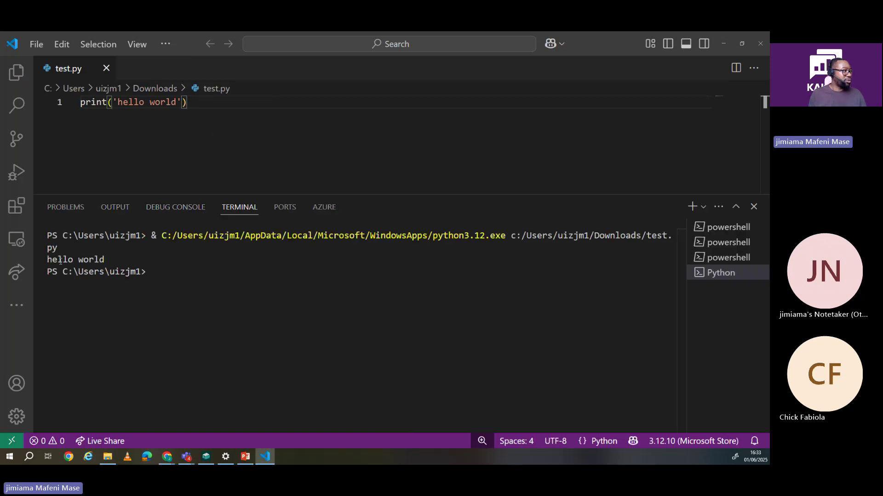
left_click_drag(108, 260, 46, 260)
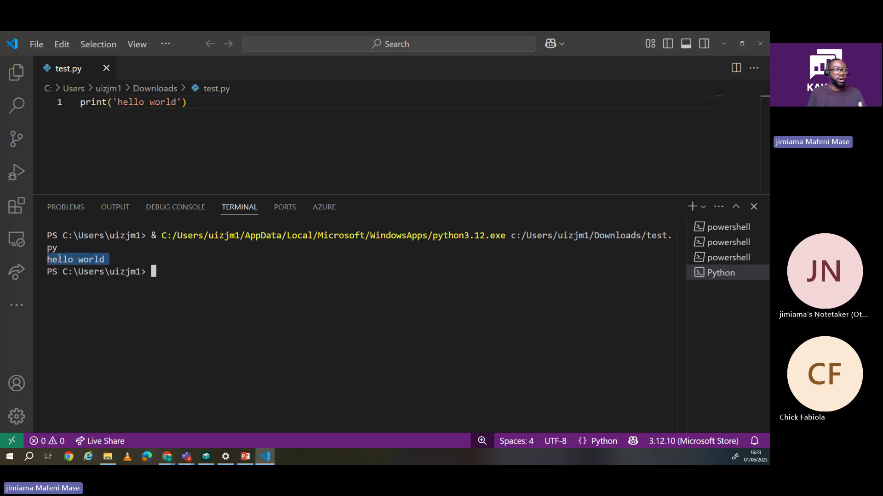
left_click_drag(173, 103, 150, 102)
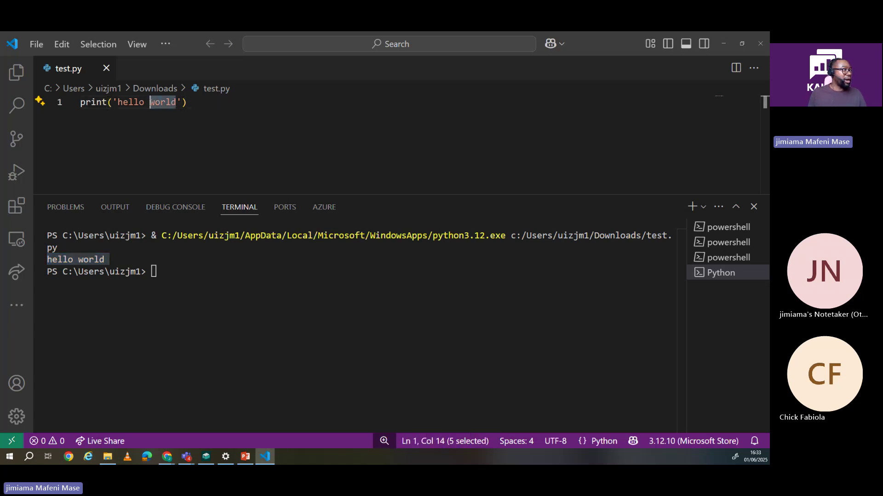
Step: Replace 'world' in test.py's greeting with the presenter's first name
left_click(176, 102)
key("BackSpace")
key("BackSpace")
key("BackSpace")
key("BackSpace")
key("BackSpace")
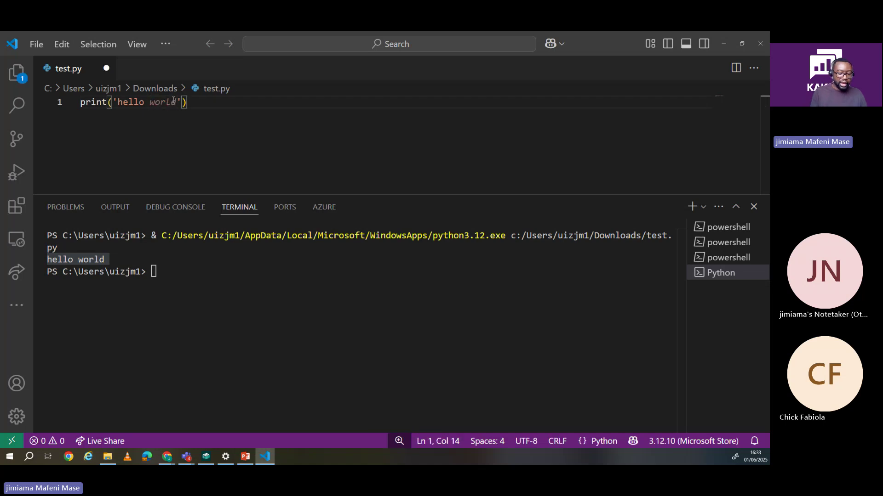
type("Jimiama")
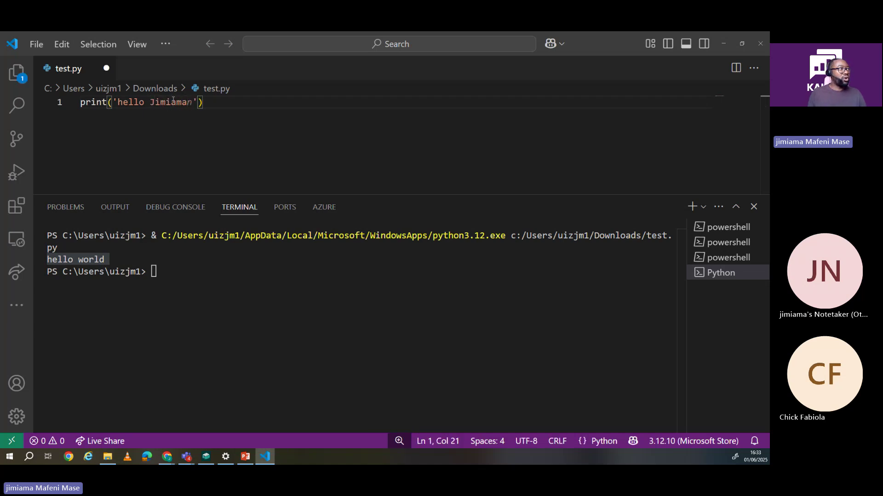
key("End")
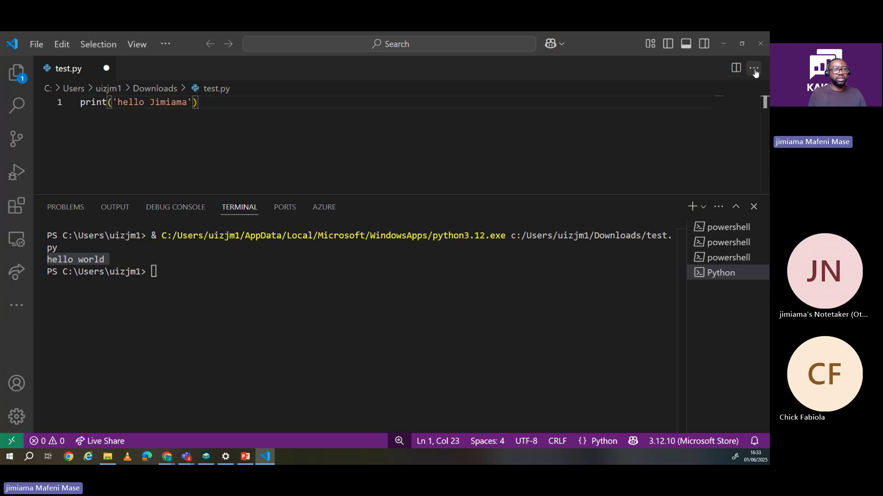
Step: Rerun test.py with Run Python File, check the new greeting output, and open a blank file
left_click(755, 69)
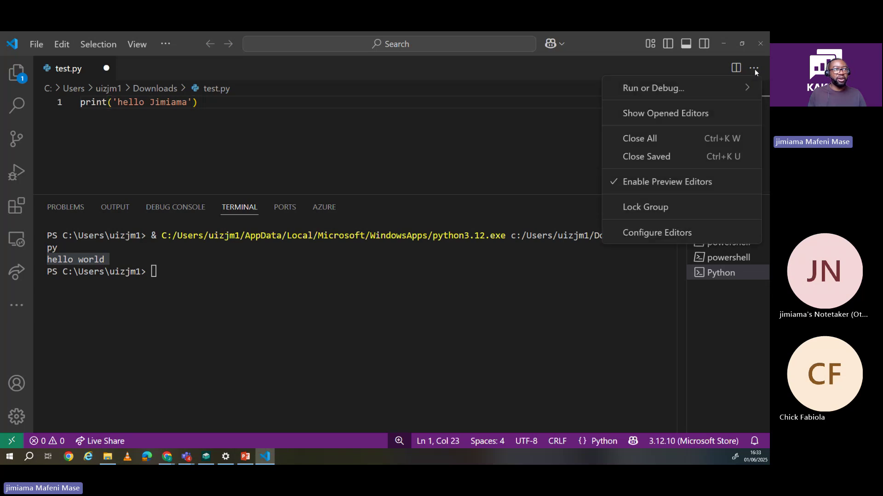
mouse_move(673, 89)
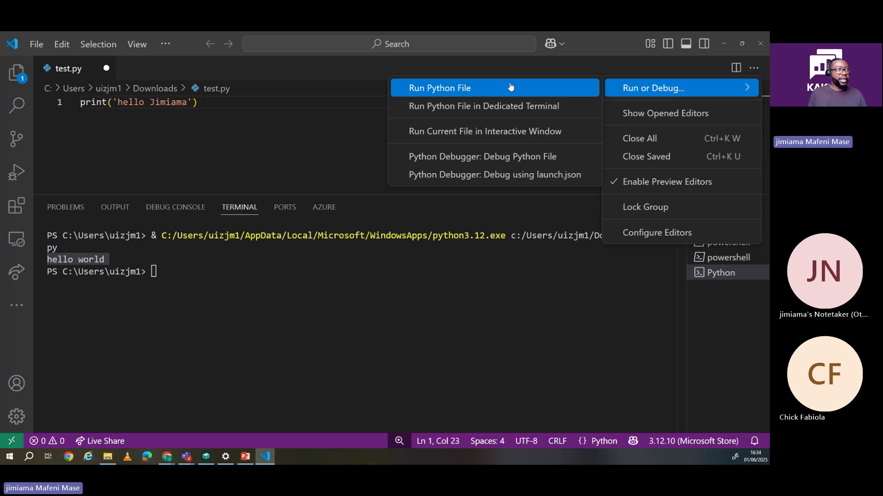
left_click(464, 89)
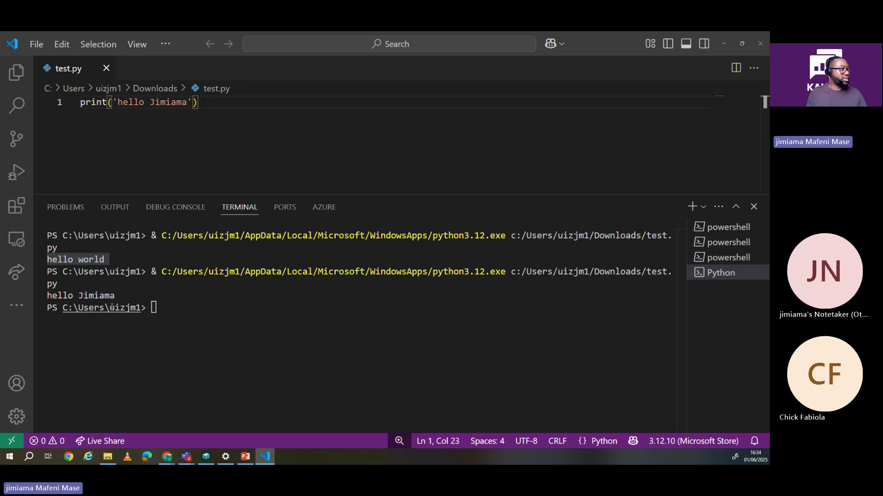
left_click_drag(116, 296, 45, 300)
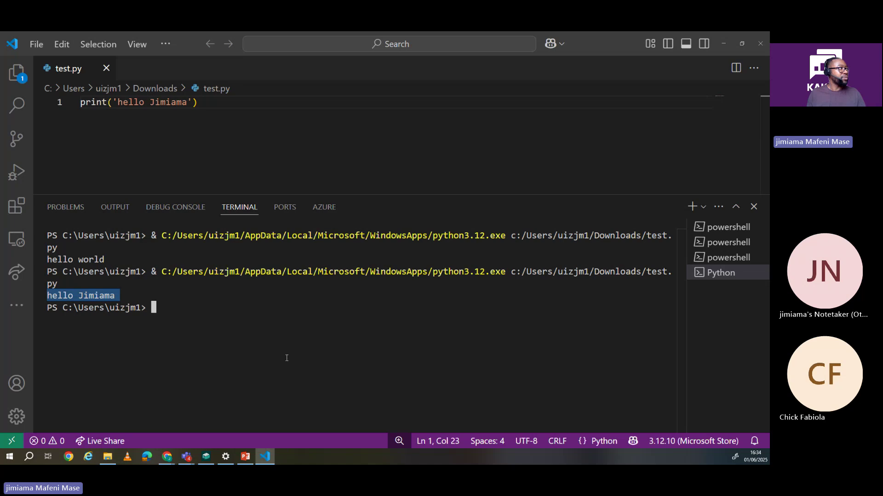
key("ctrl+n")
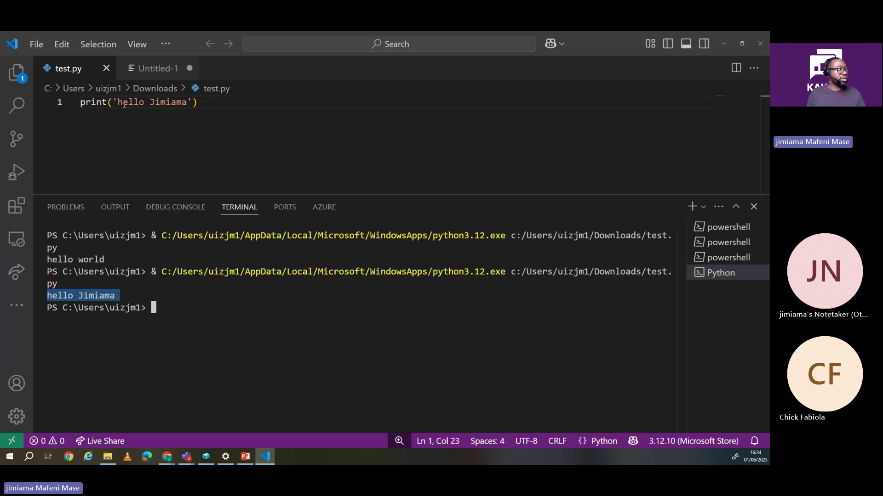
Step: Create a new Jupyter Notebook from File > New File
left_click(38, 45)
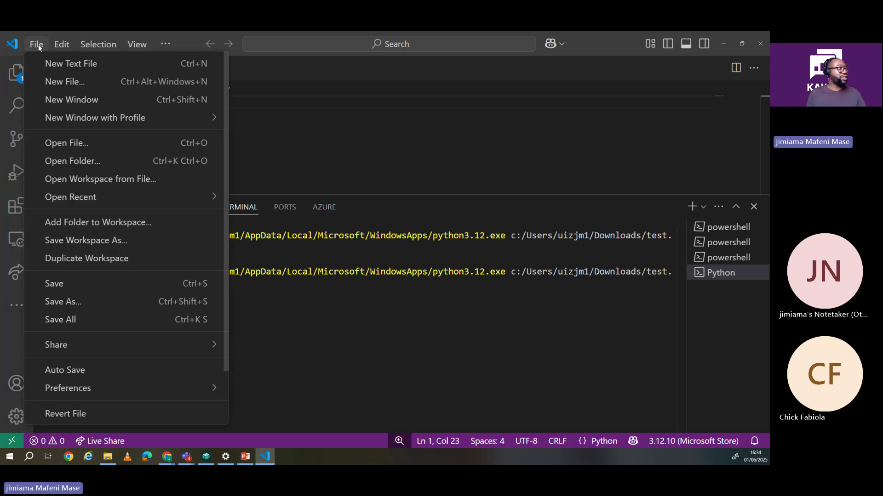
left_click(51, 84)
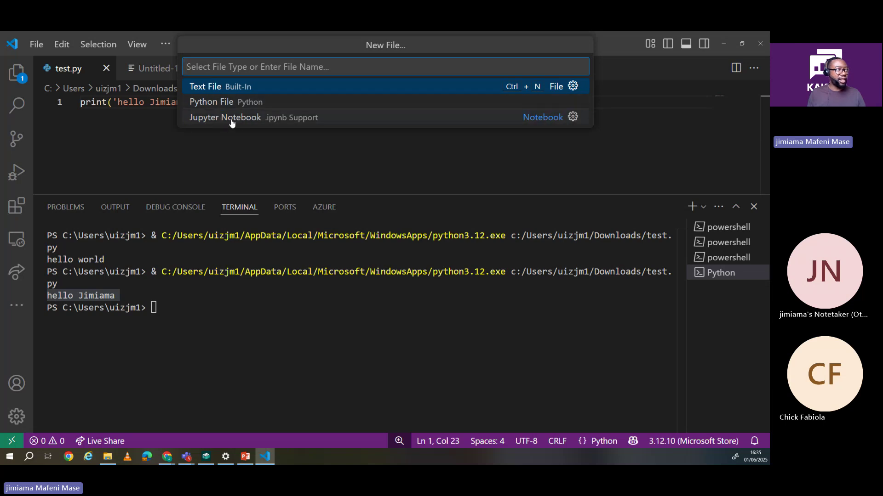
left_click(231, 118)
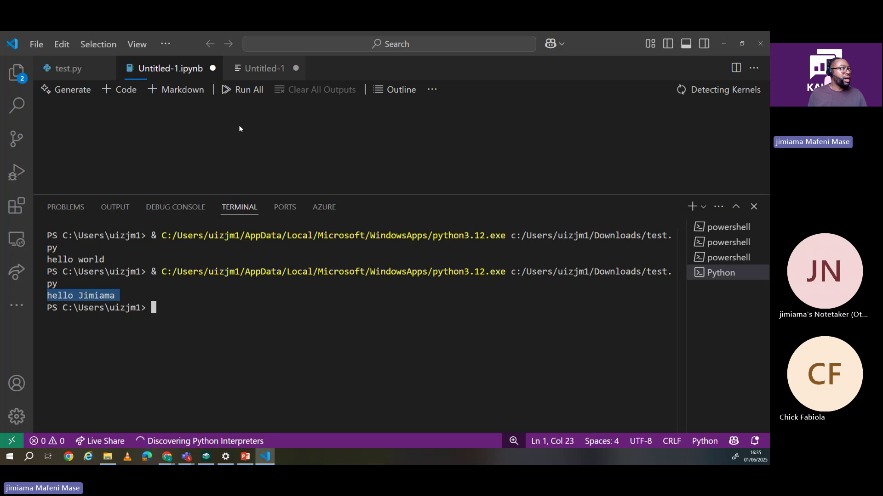
Step: Close the blank Untitled-1 file without saving, and close test.py
left_click(295, 68)
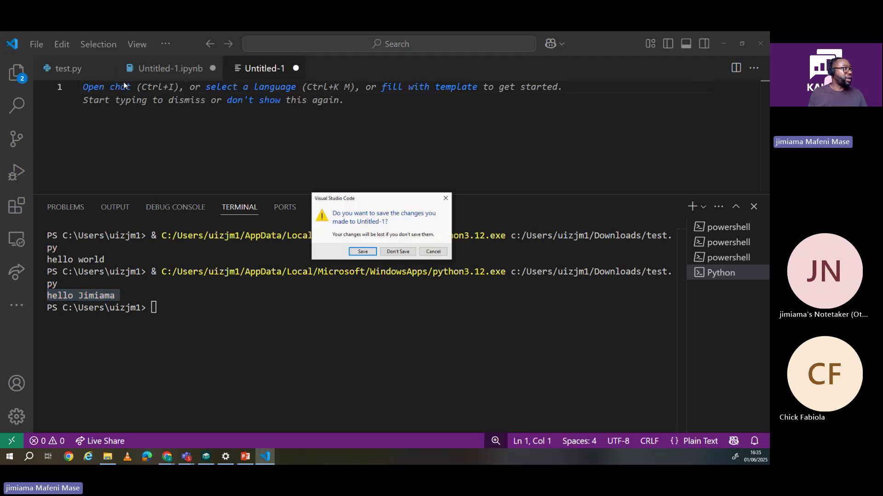
key("Escape")
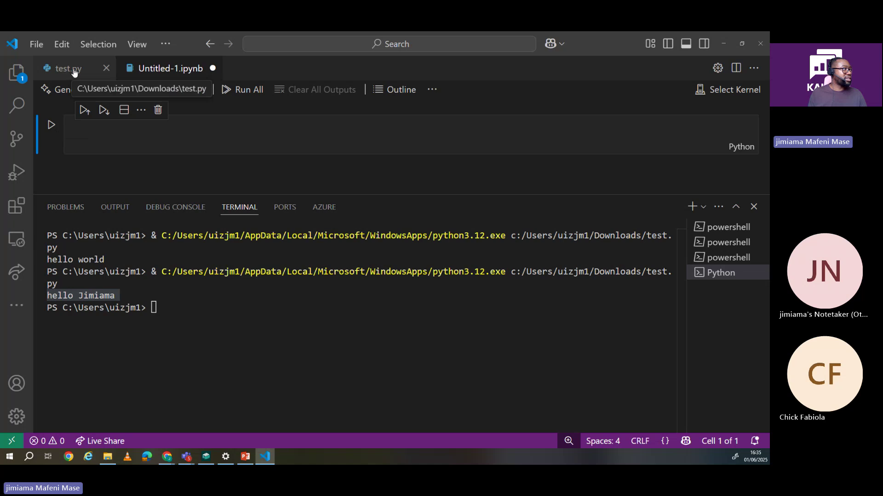
left_click(106, 68)
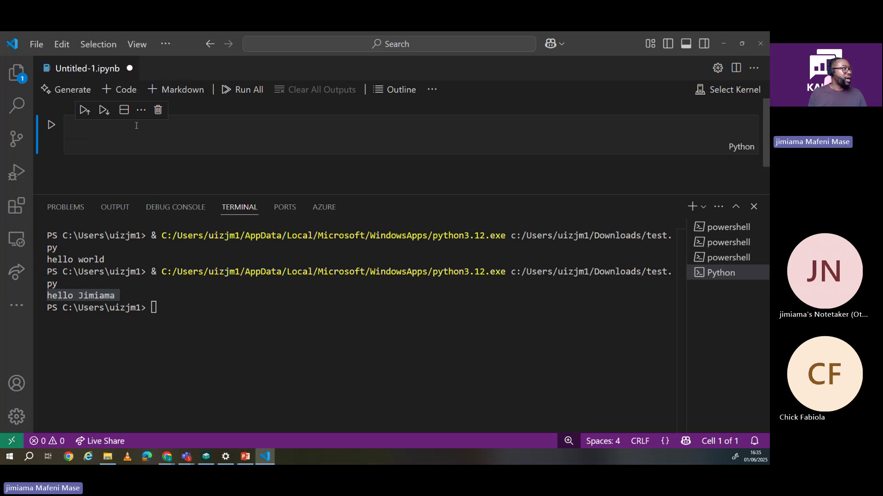
Step: Close the terminal panel and place the caret in the notebook's empty code cell
left_click(753, 207)
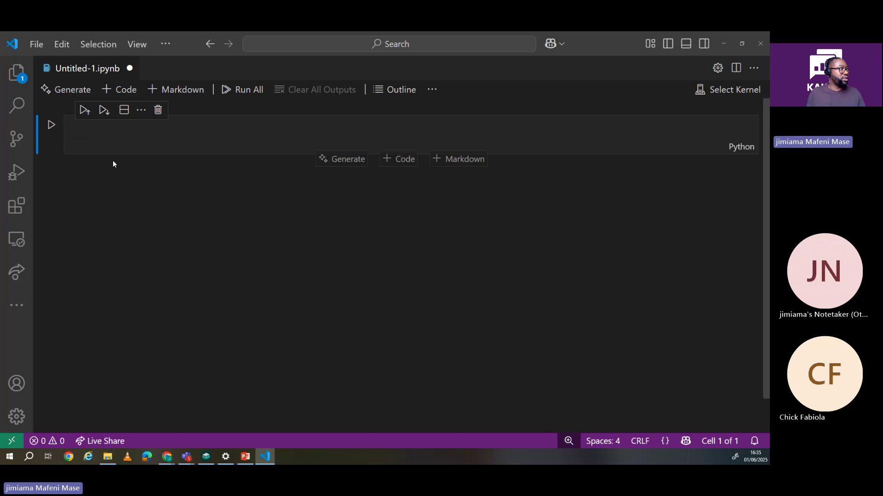
left_click(321, 130)
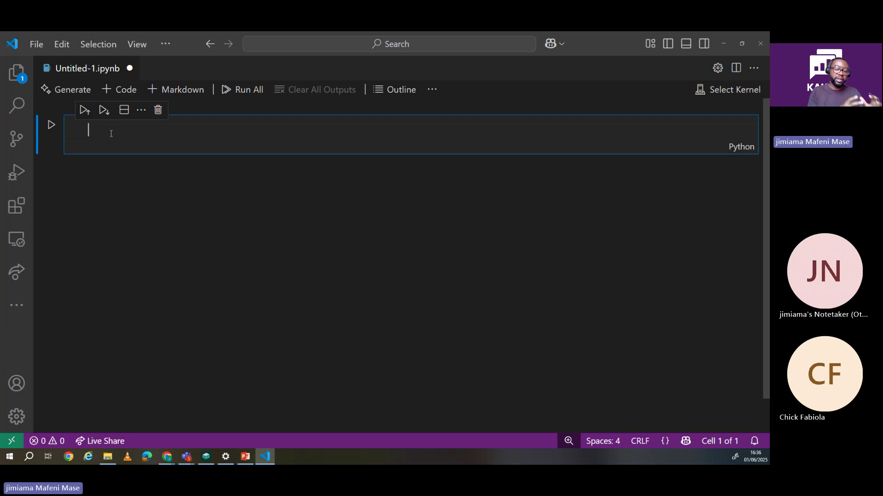
Step: Write a print line greeting the presenter's first name, discarding the suggested second line
type("int('")
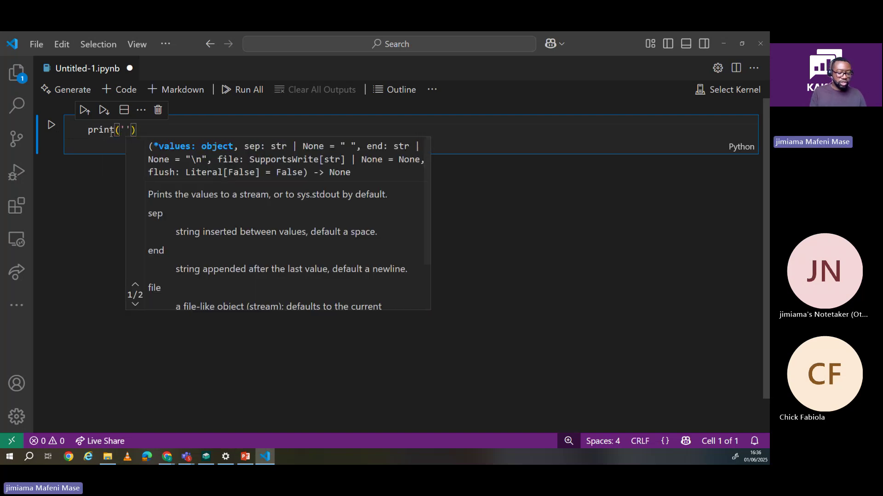
type("hello world')")
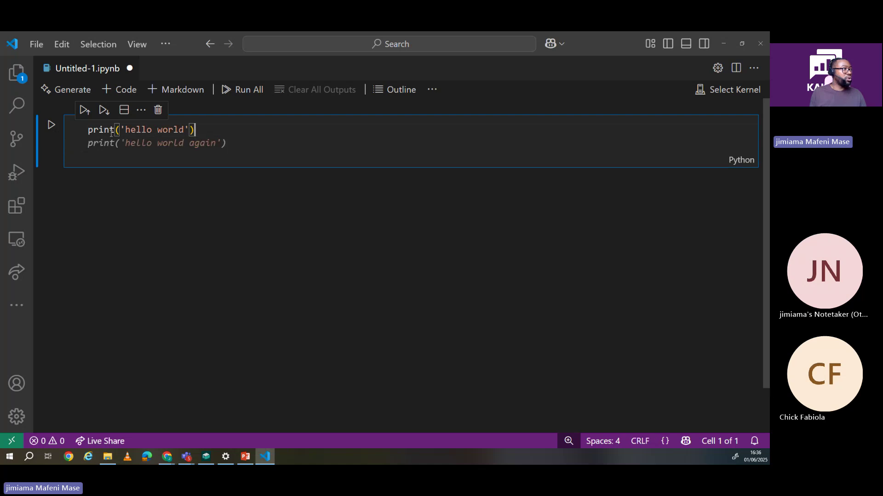
key("BackSpace")
key("BackSpace")
key("BackSpace")
key("BackSpace")
key("BackSpace")
key("BackSpace")
key("BackSpace")
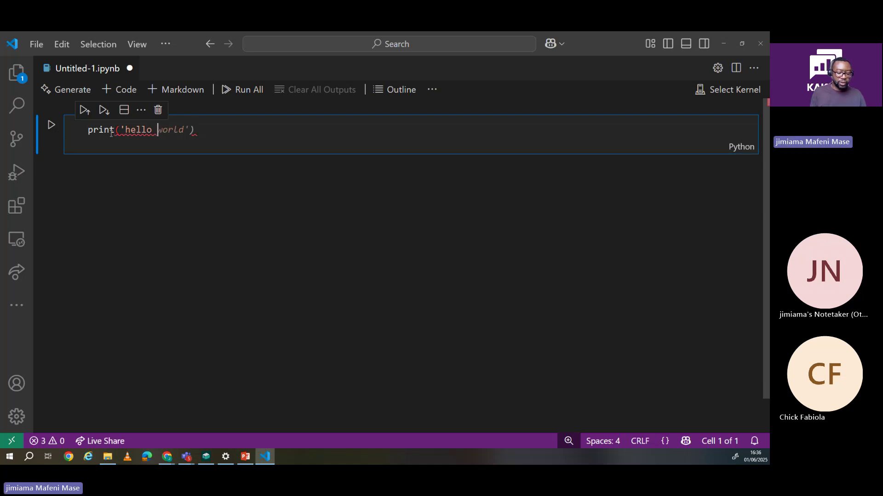
type("Jimiama")
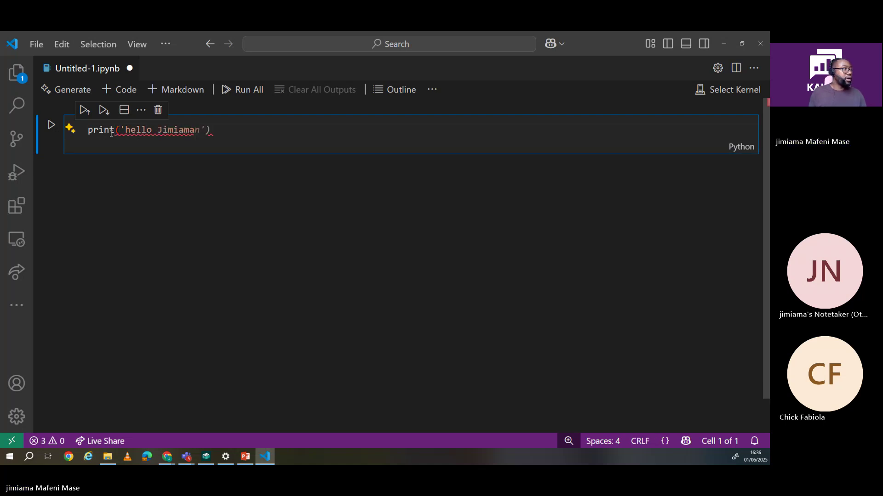
key("Delete")
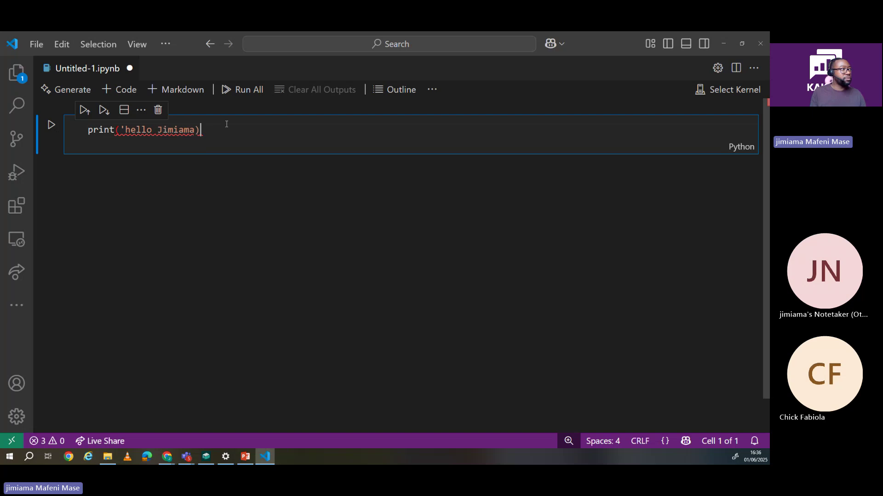
type("'")
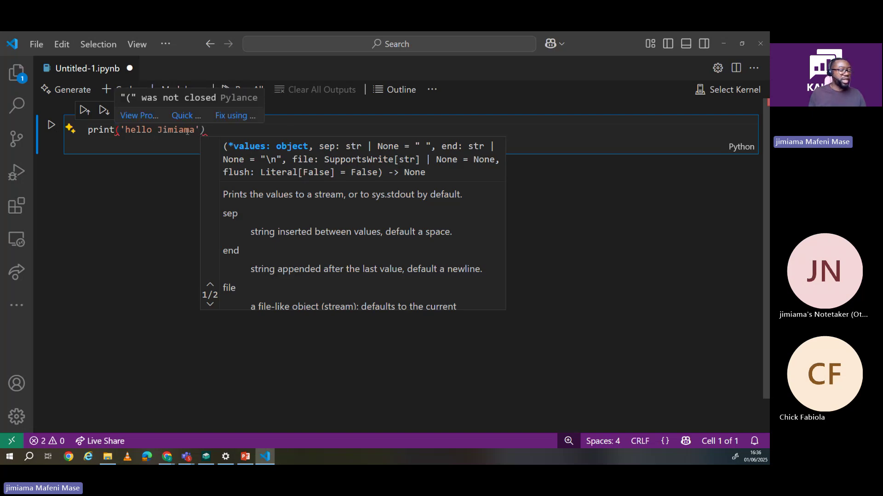
type(")")
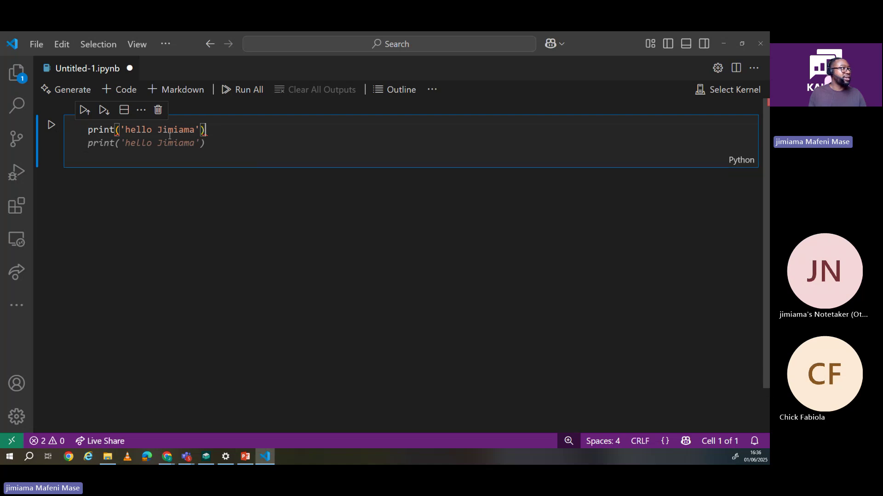
left_click(191, 188)
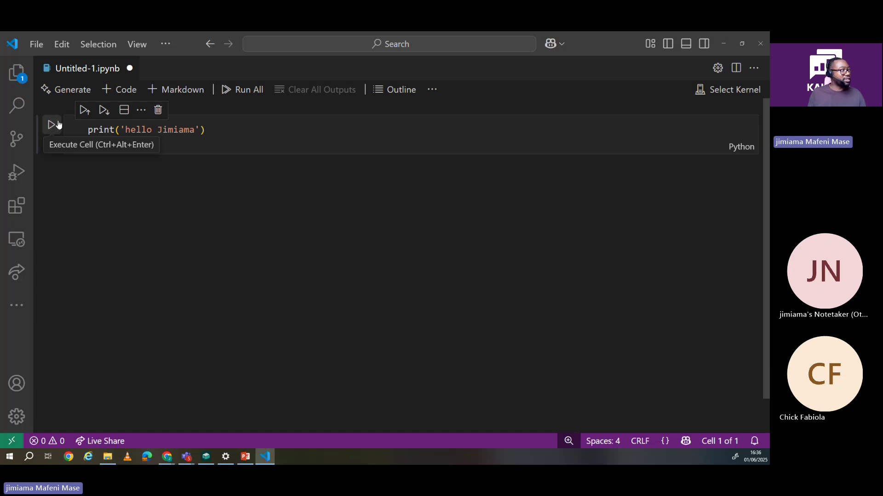
Step: Run the first cell, choosing the Python 3.12.10 environment as the notebook kernel
left_click(52, 125)
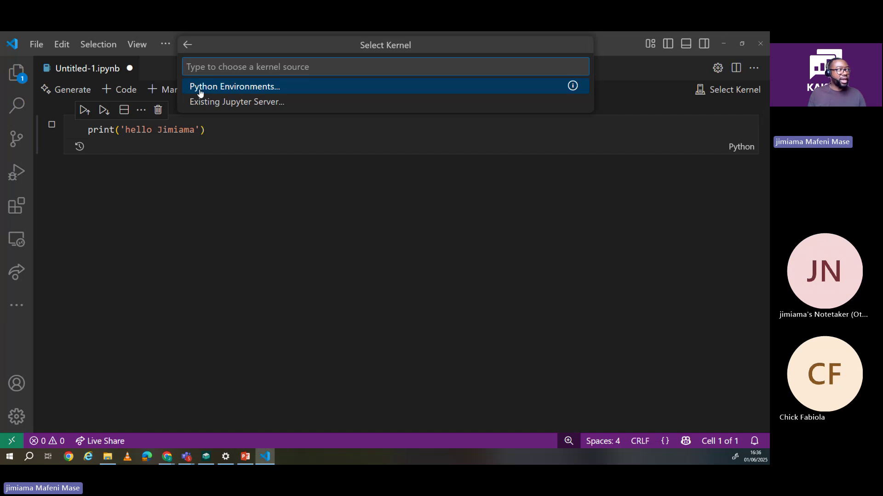
left_click(230, 91)
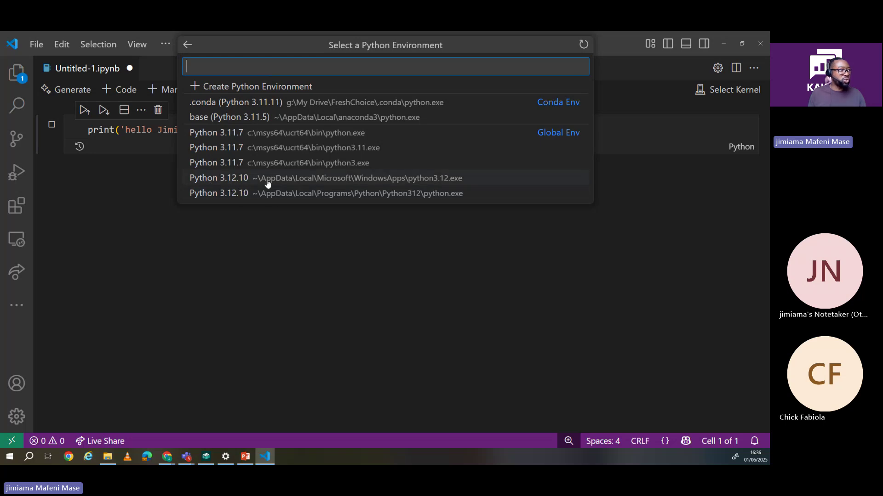
left_click(285, 178)
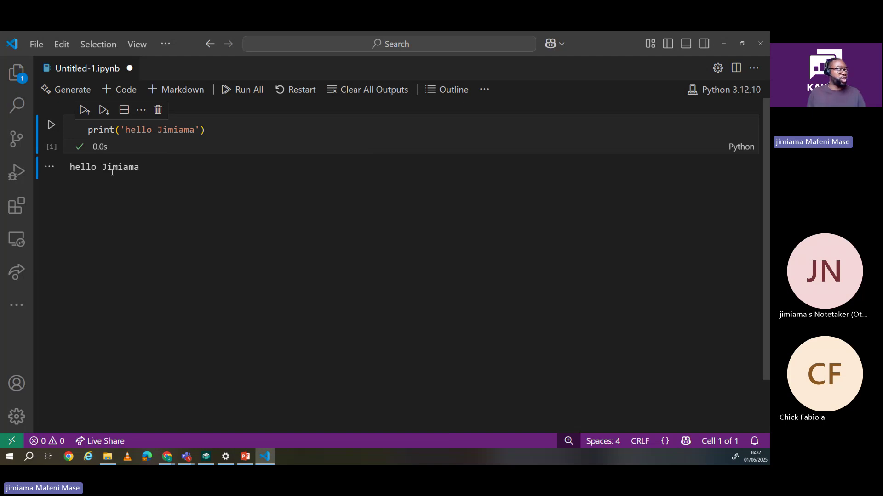
Step: Add a second cell printing the suggested greeting ending in 2, run it, and open a blank file
left_click(116, 93)
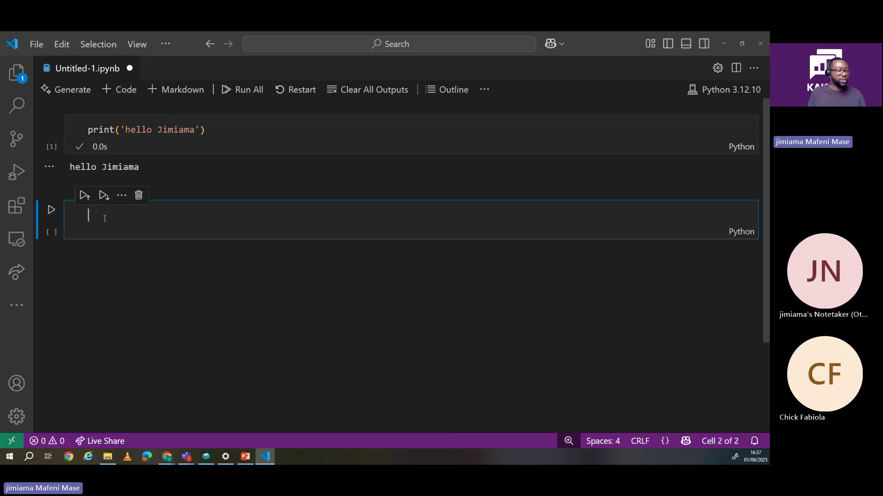
type("print")
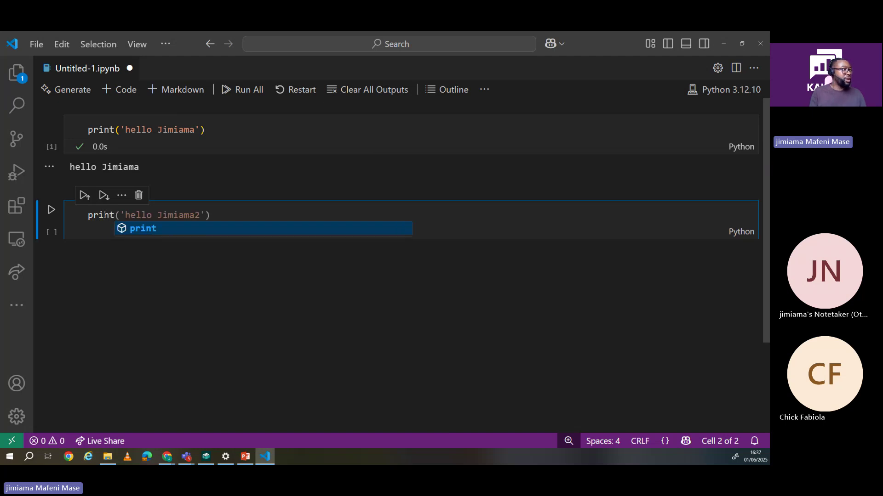
key("Escape")
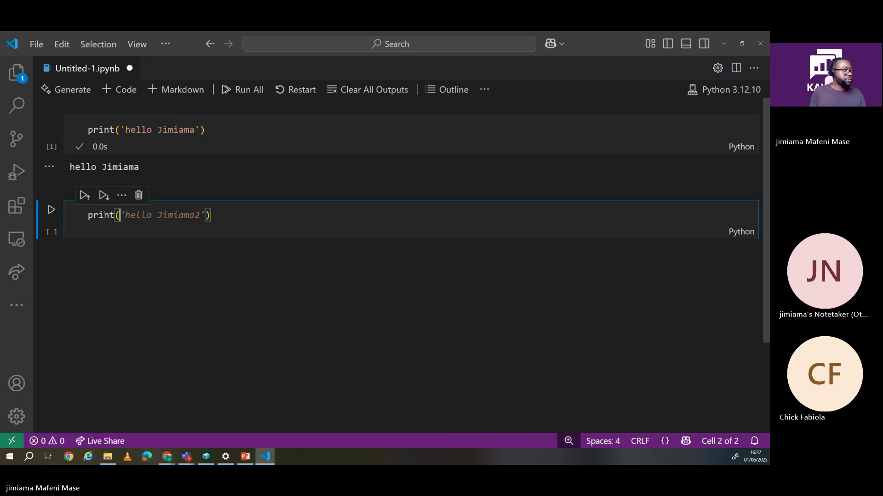
type("(")
key("Tab")
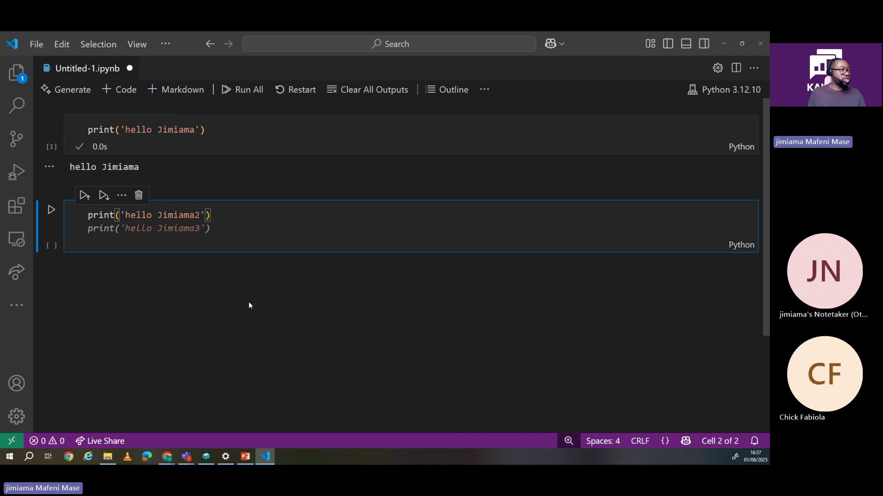
key("Escape")
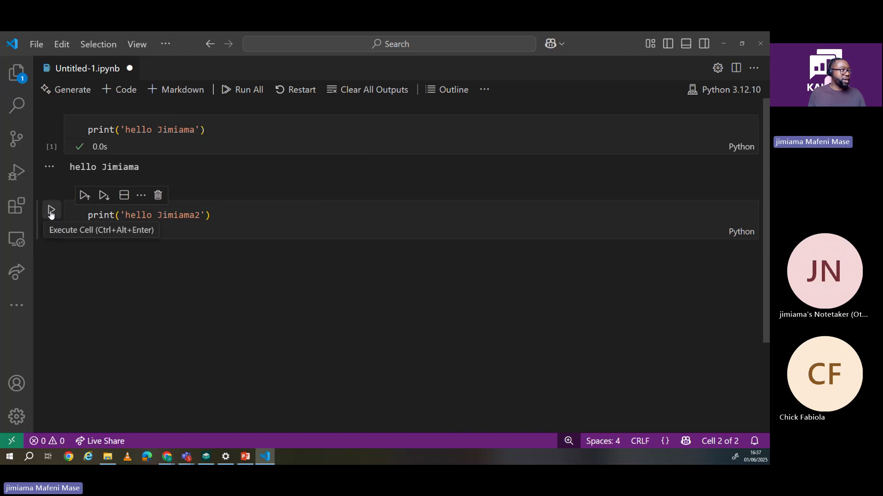
left_click(51, 211)
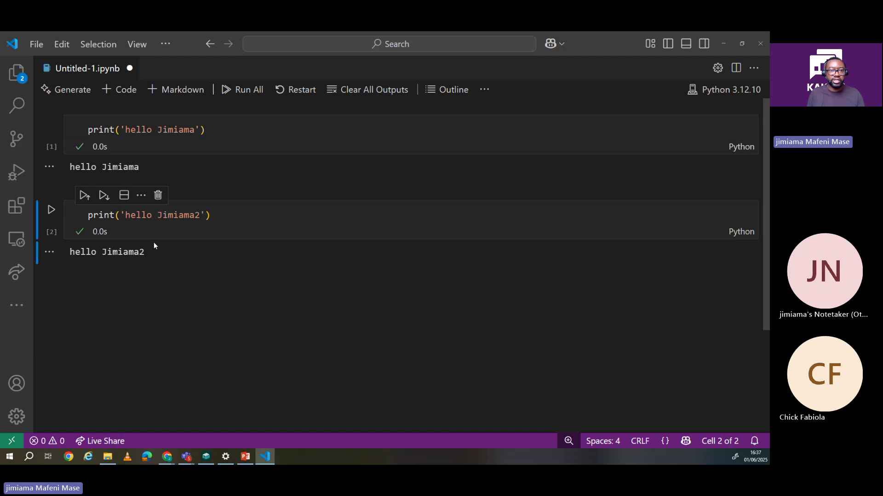
key("ctrl+n")
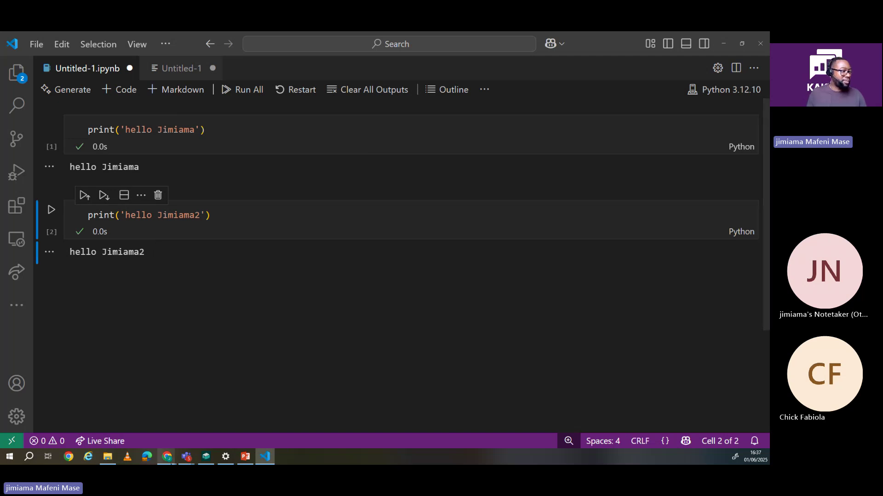
mouse_move(170, 461)
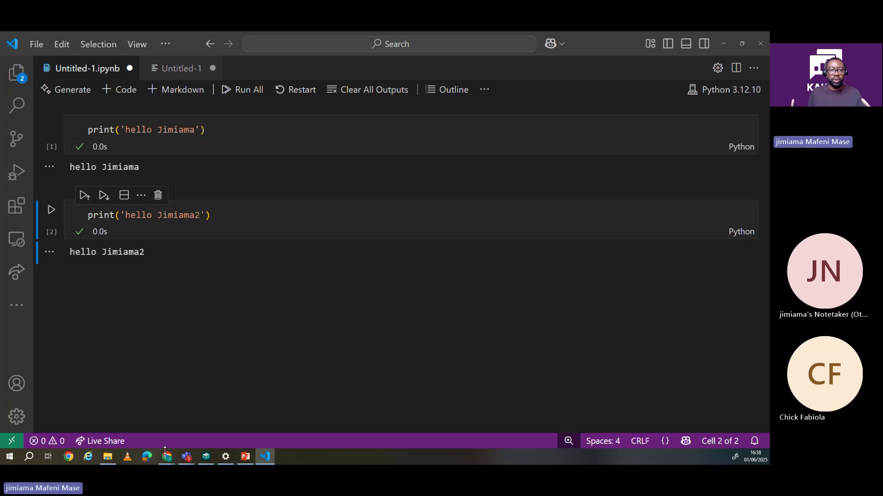
Step: Switch to the Python releases Chrome window and search Google for 'Tableau public' in a new tab
left_click(168, 460)
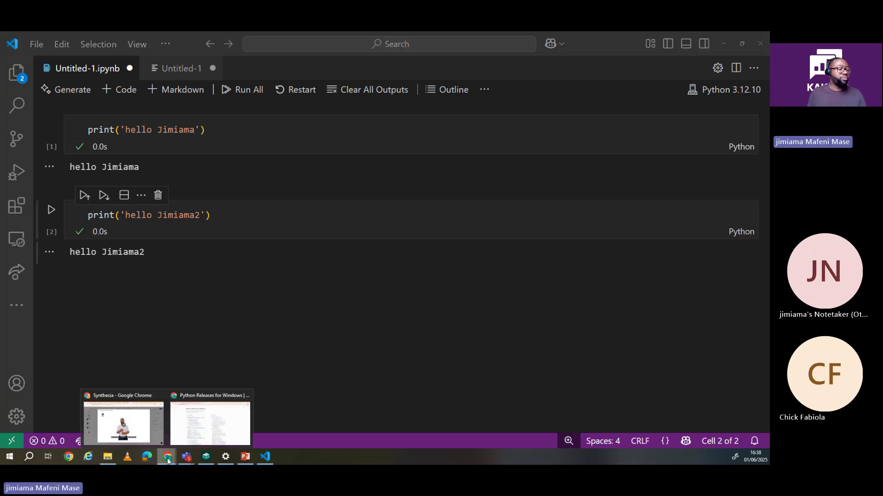
left_click(209, 406)
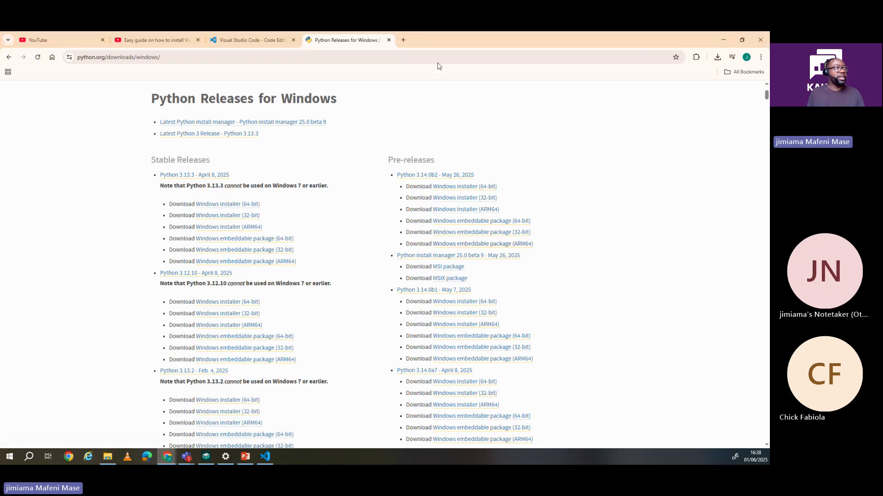
left_click(404, 40)
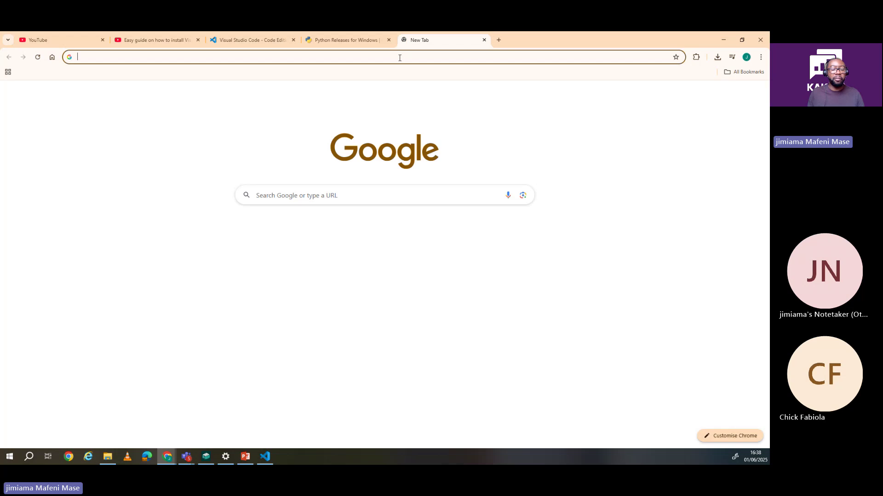
type("Tab")
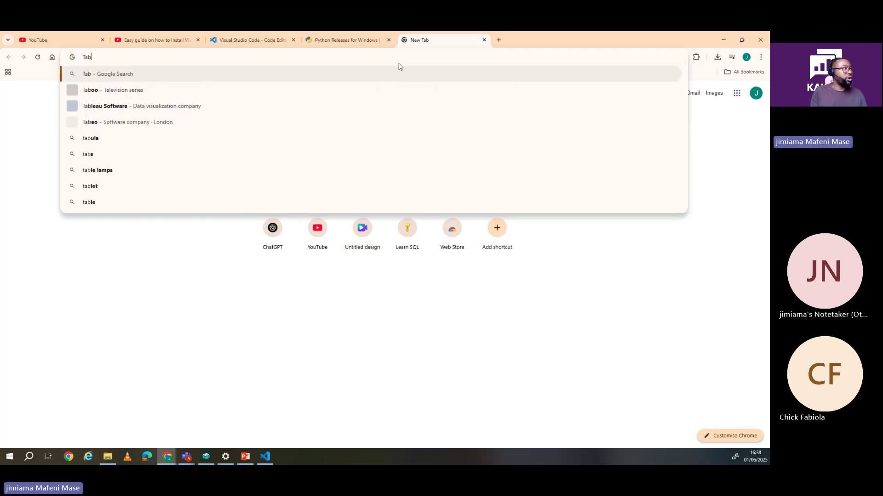
type("leau ")
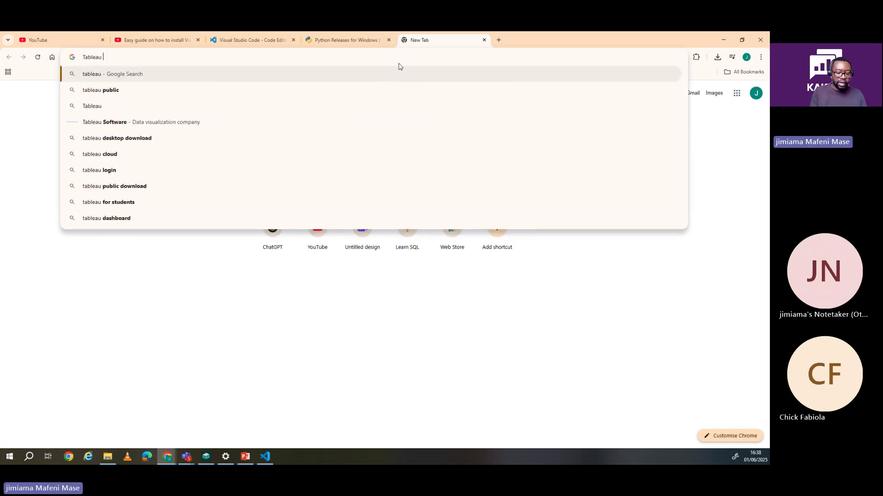
type("public")
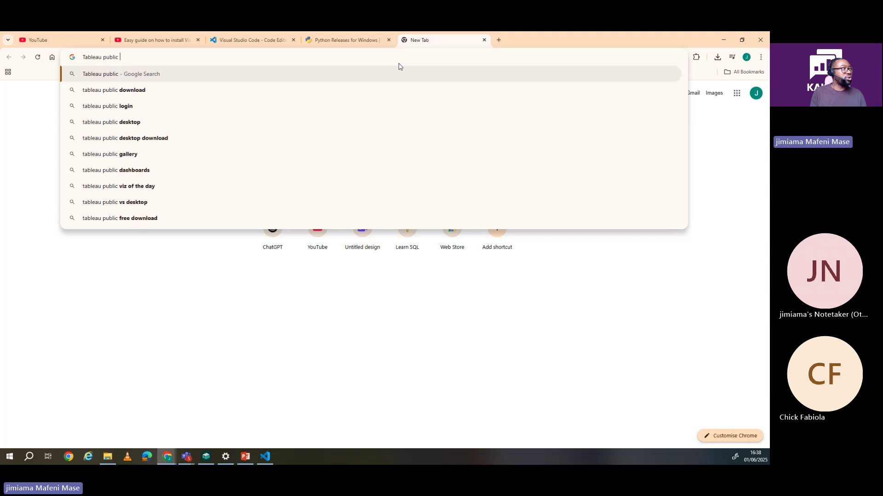
key("Return")
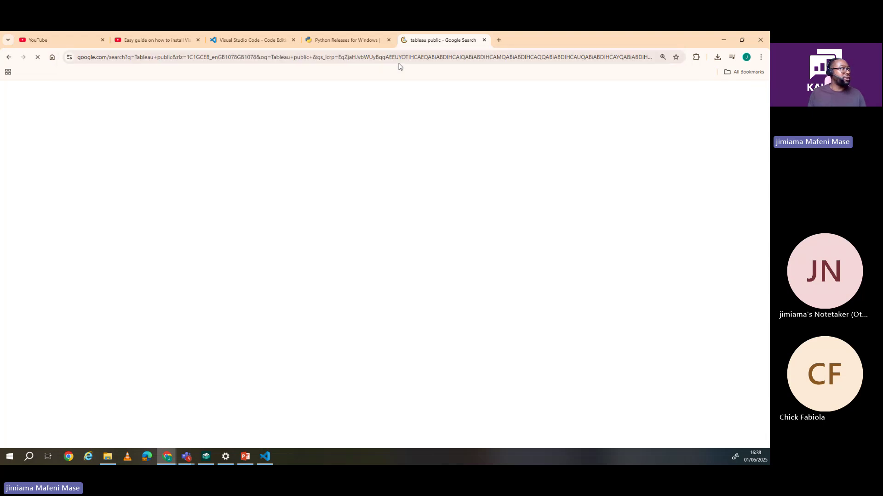
Step: Refine the search to 'tableau public download' and open the Download Tableau Public result
left_click(249, 112)
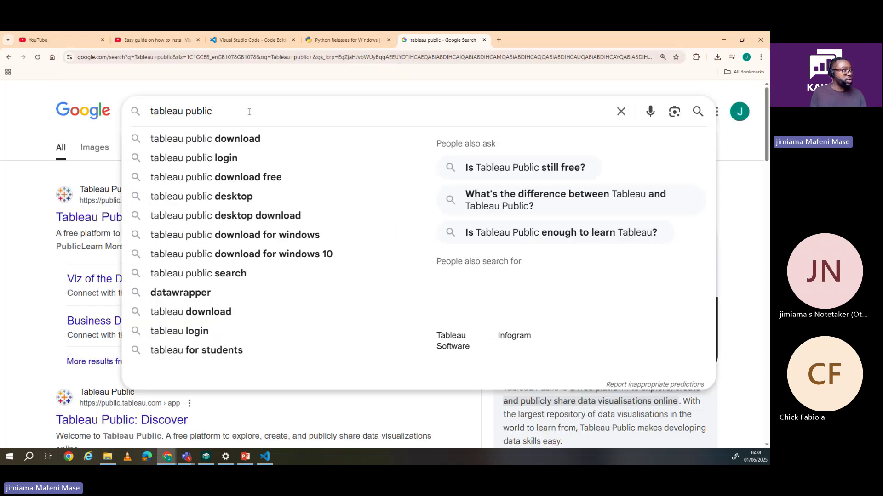
type("downl")
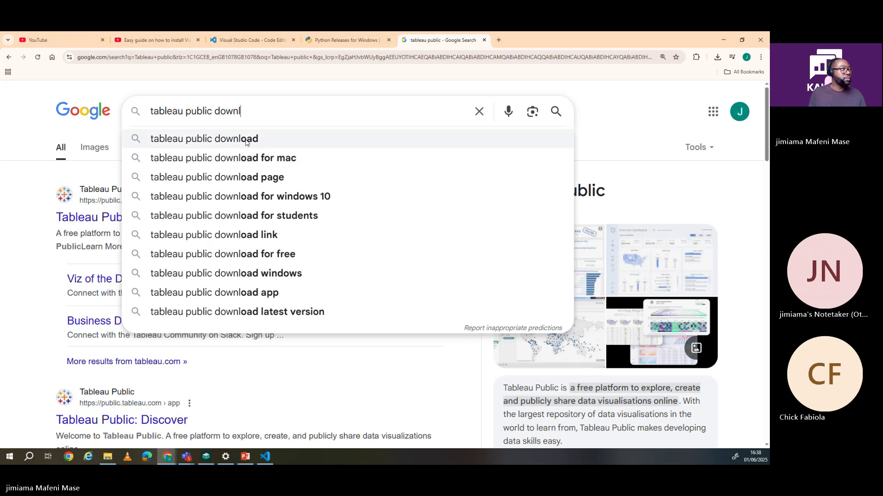
left_click(246, 140)
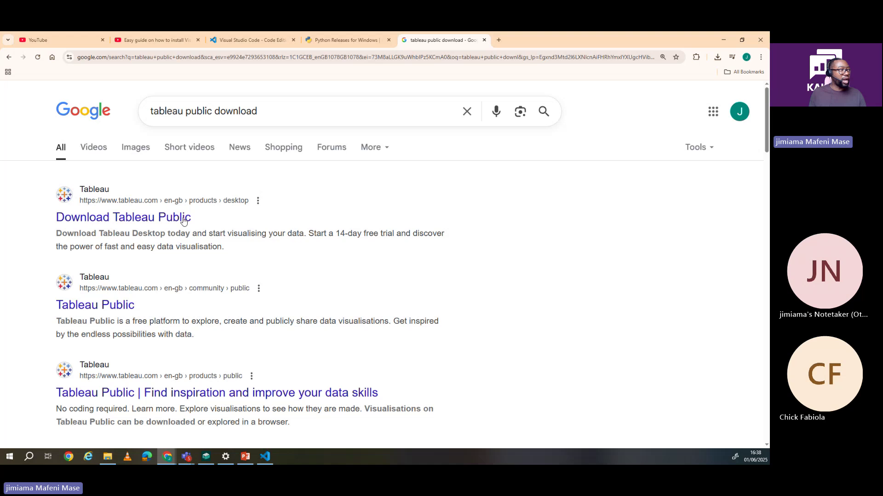
left_click(97, 220)
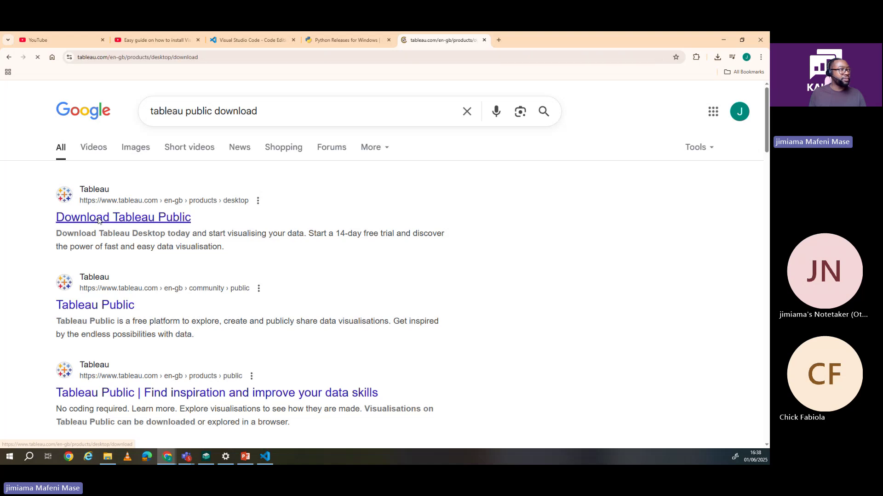
Step: Dismiss the cookie banner on the Tableau Desktop trial page, then return to the 'tableau public download' results
scroll(416, 233, "down", 3)
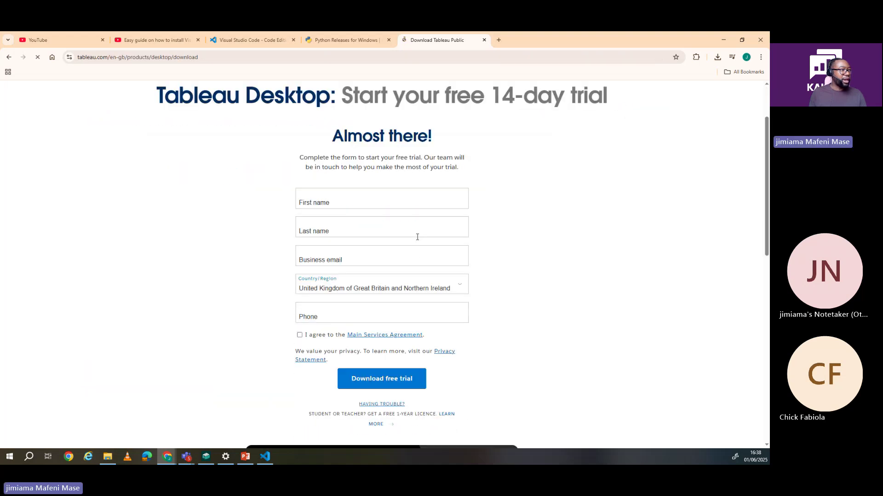
left_click(475, 178)
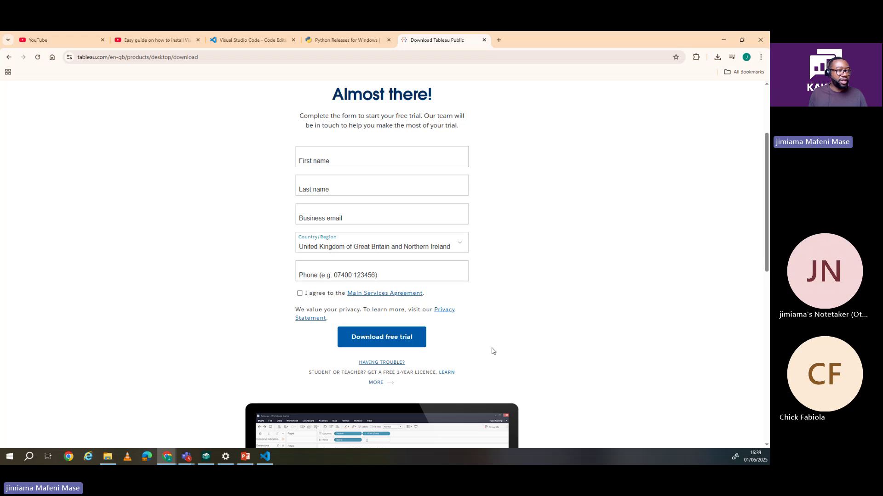
scroll(448, 342, "down", 5)
scroll(444, 339, "up", 7)
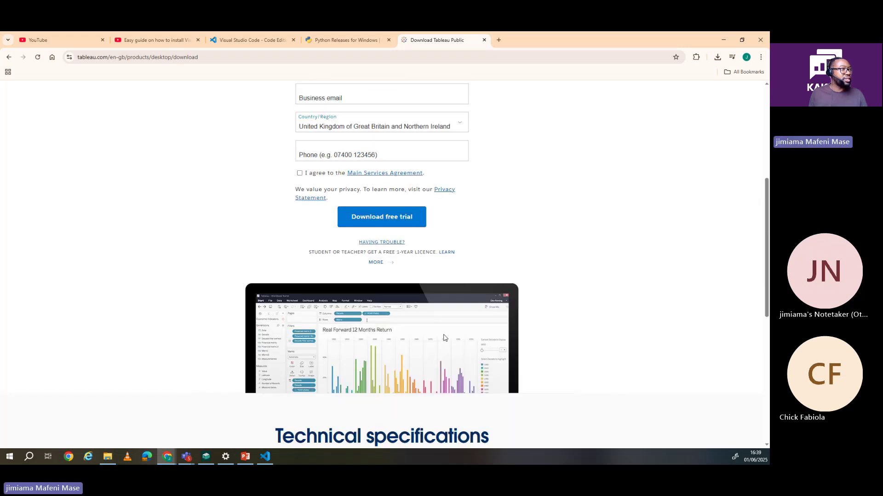
scroll(442, 335, "up", 1)
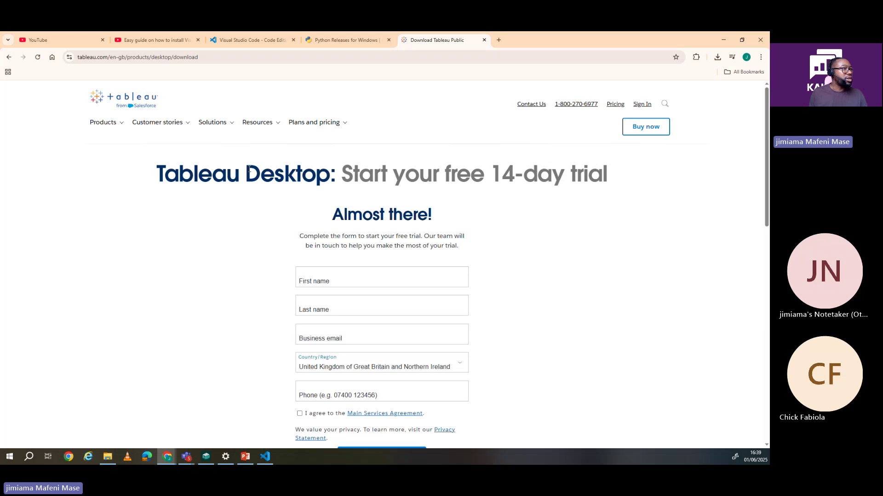
left_click(8, 58)
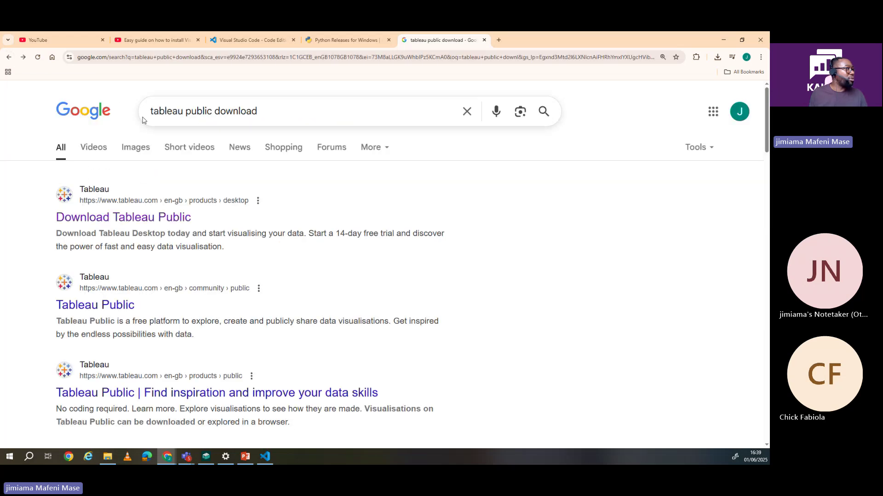
scroll(170, 290, "down", 4)
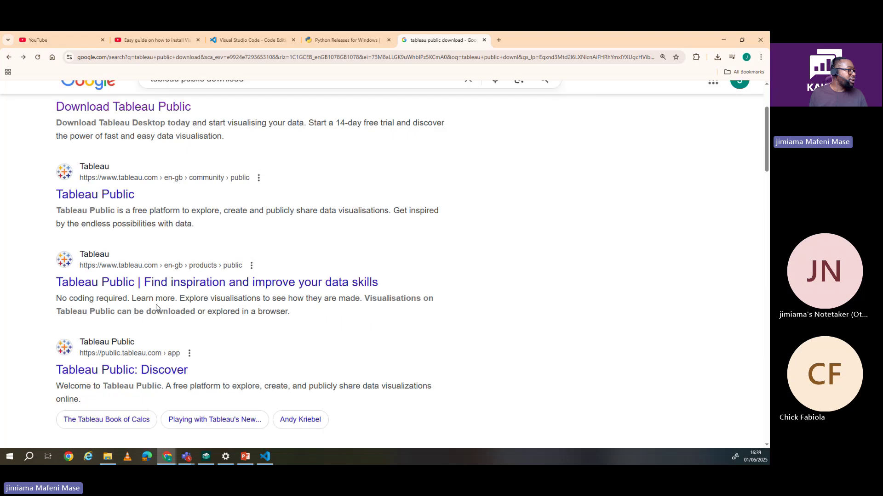
scroll(152, 288, "up", 2)
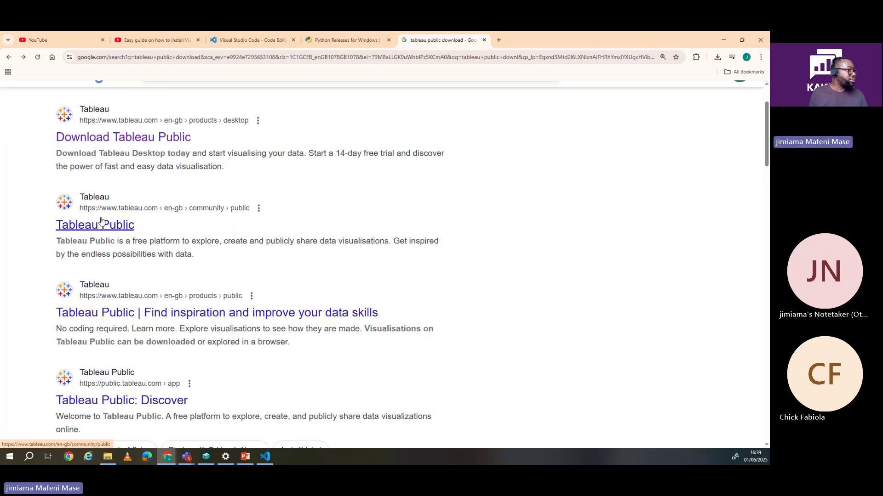
Step: Open the Tableau Public result, scroll down to the footer, and reopen the Tableau Public page from the top
left_click(109, 203)
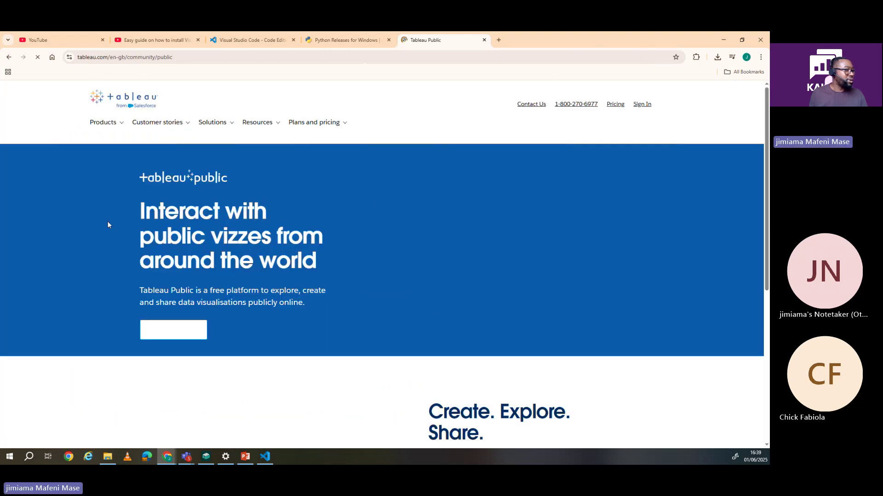
scroll(344, 221, "down", 2)
scroll(346, 221, "down", 15)
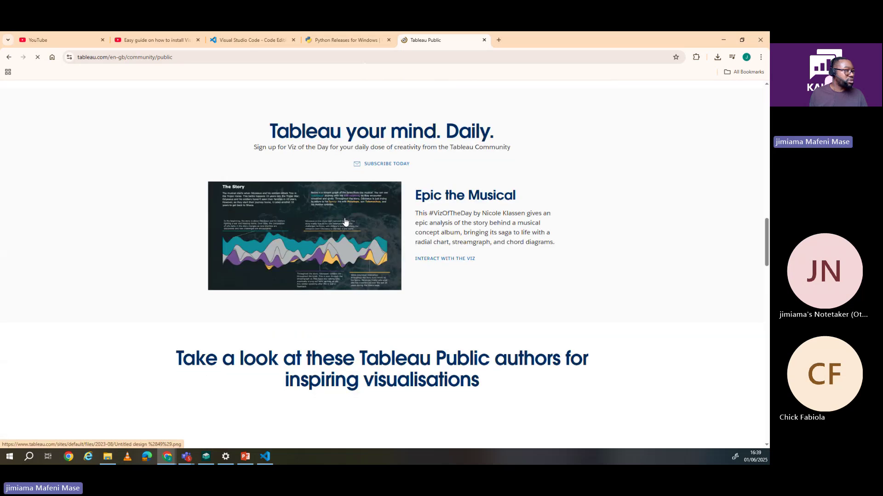
scroll(345, 222, "down", 12)
scroll(345, 217, "down", 15)
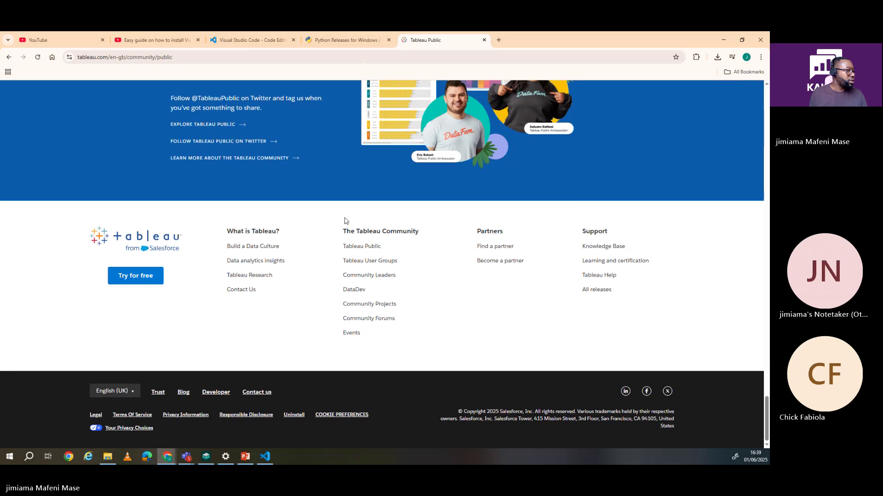
scroll(345, 219, "up", 2)
scroll(312, 221, "up", 1)
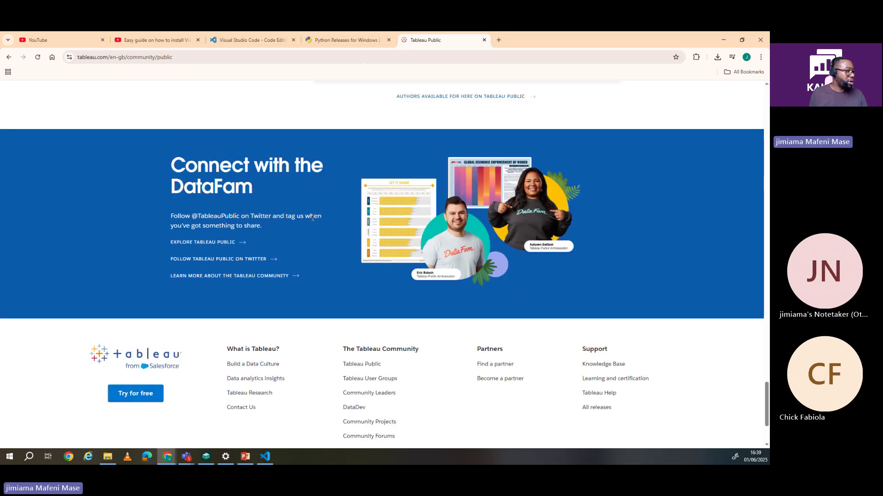
scroll(312, 219, "down", 1)
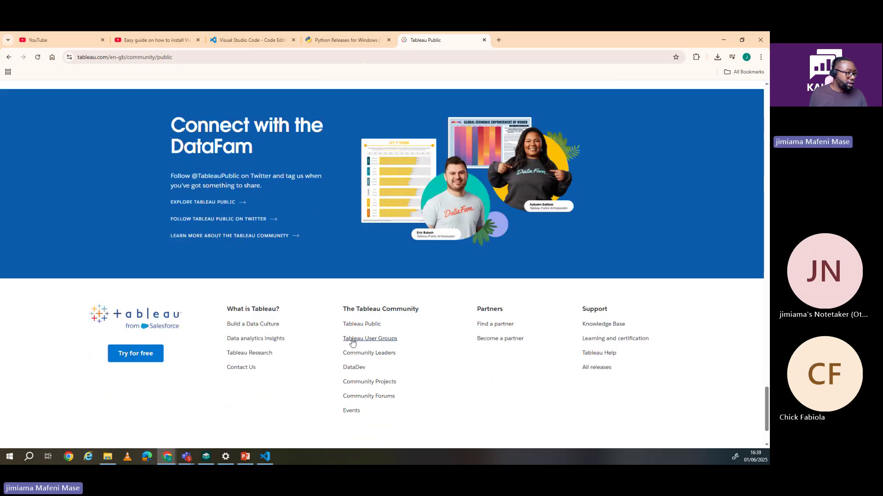
left_click(362, 325)
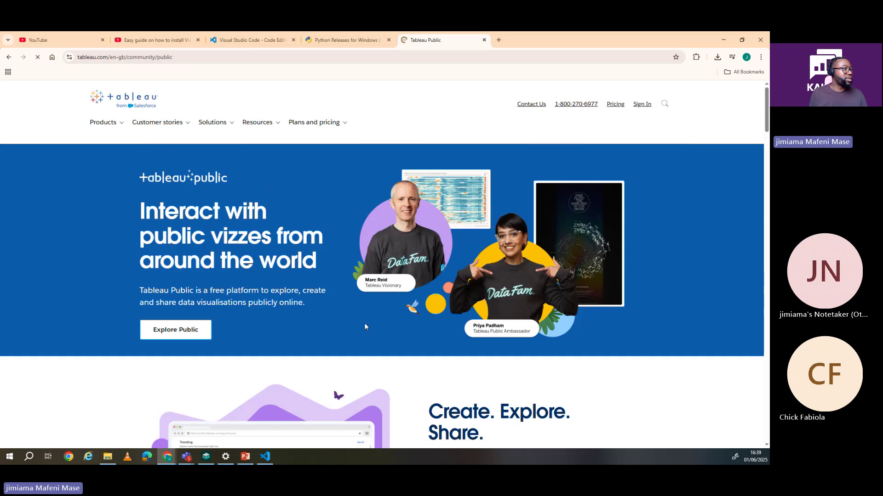
scroll(328, 283, "down", 5)
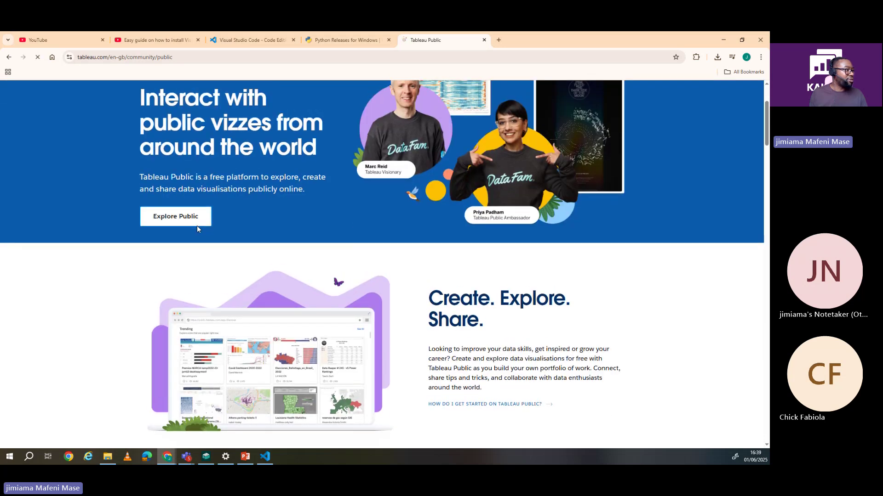
scroll(187, 288, "up", 4)
Step: Open Explore Public and browse Discover galleries like Business dashboards and Education, then return to the top
left_click(187, 289)
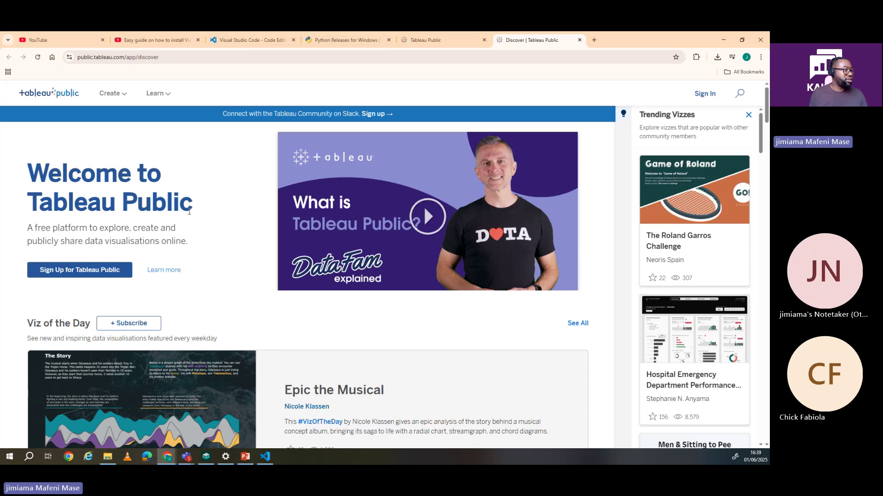
scroll(219, 224, "down", 7)
scroll(272, 233, "down", 15)
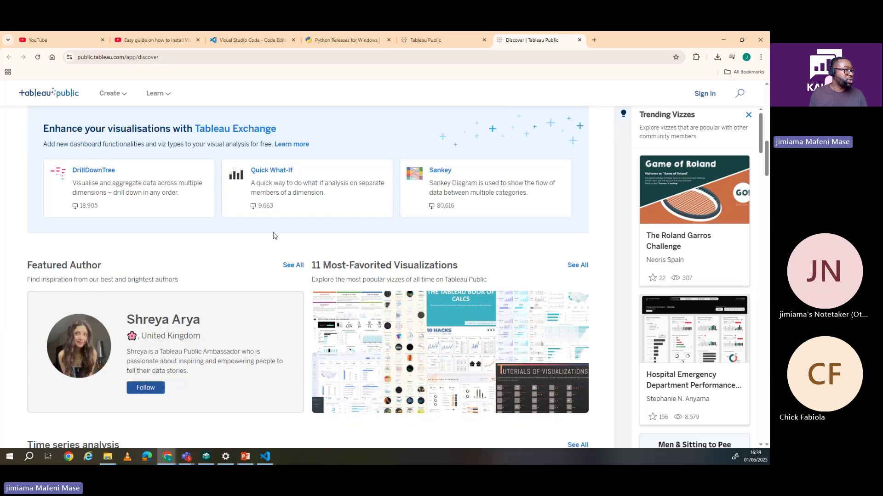
scroll(273, 237, "down", 10)
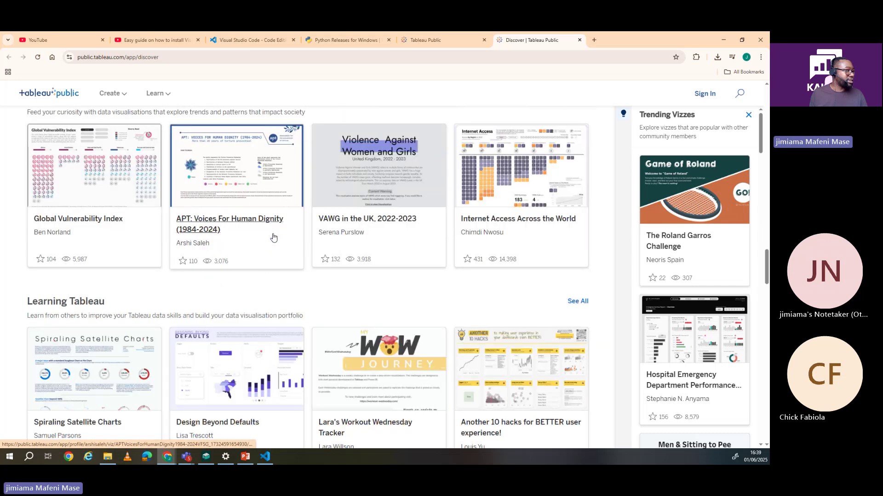
scroll(241, 240, "down", 15)
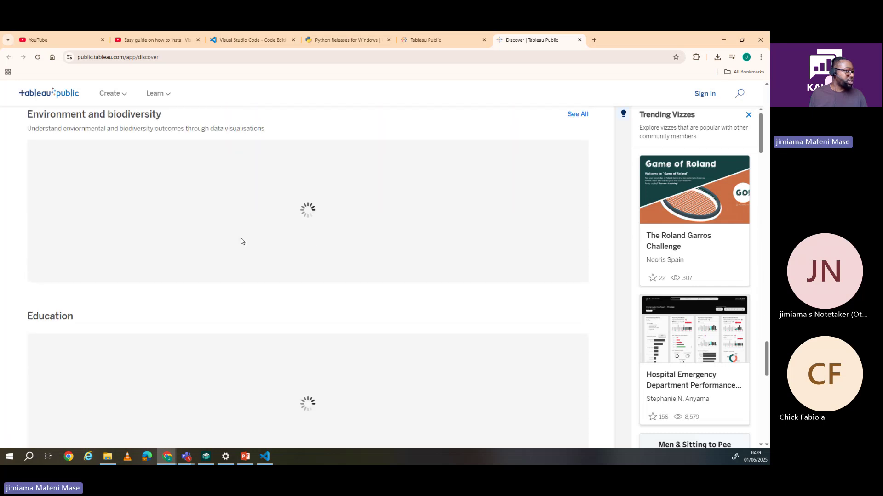
scroll(242, 242, "down", 8)
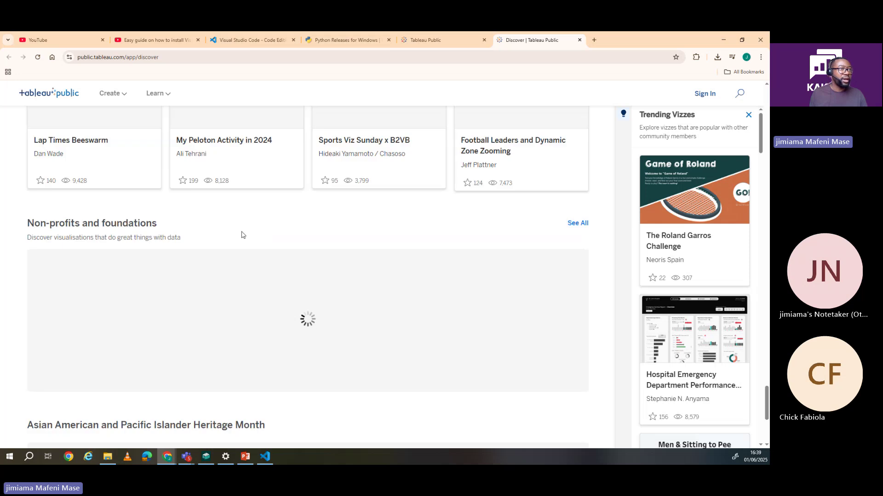
scroll(243, 235, "up", 5)
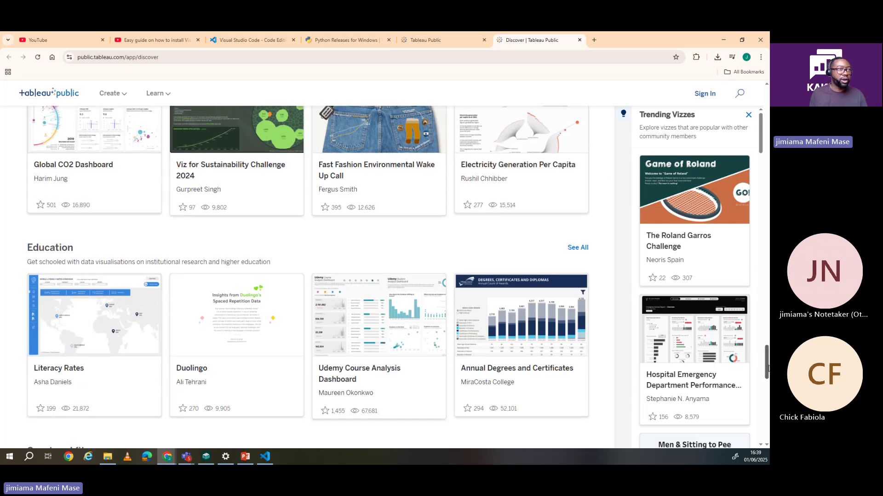
left_click_drag(767, 367, 762, 129)
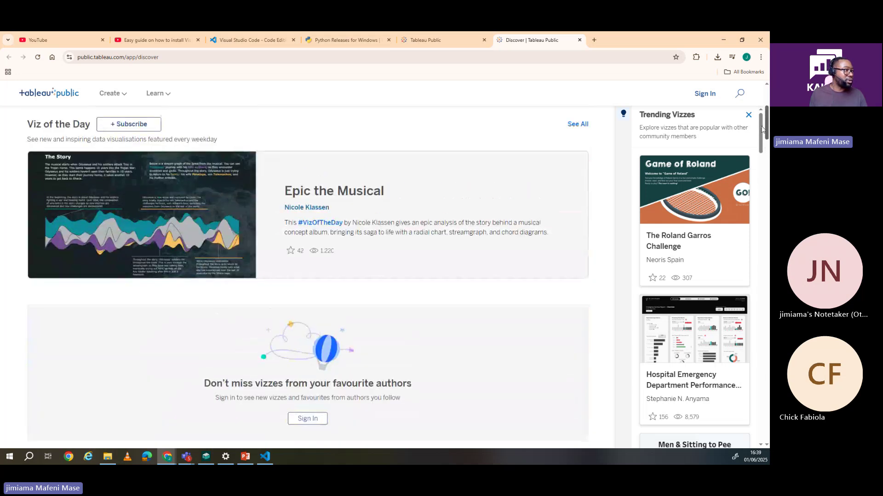
scroll(761, 129, "up", 4)
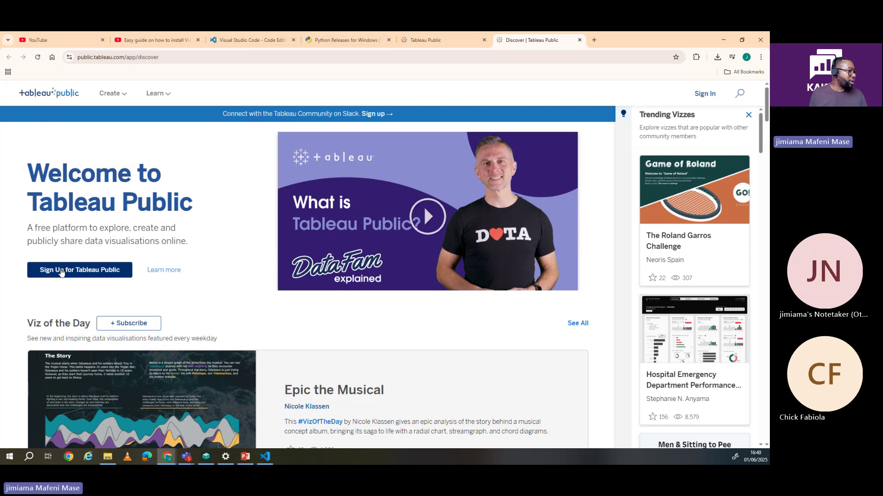
Step: Open the 'Create your Tableau Account' sign-up form and scroll over its empty fields
left_click(78, 274)
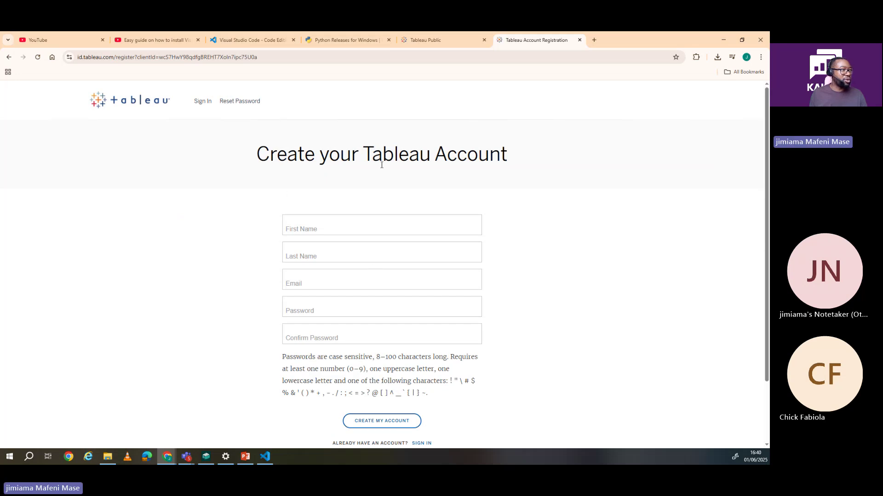
scroll(382, 165, "down", 2)
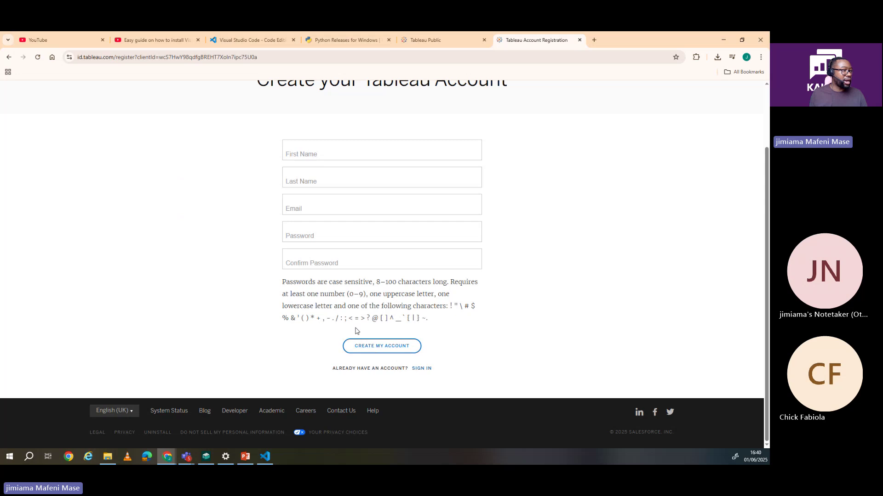
scroll(375, 325, "up", 2)
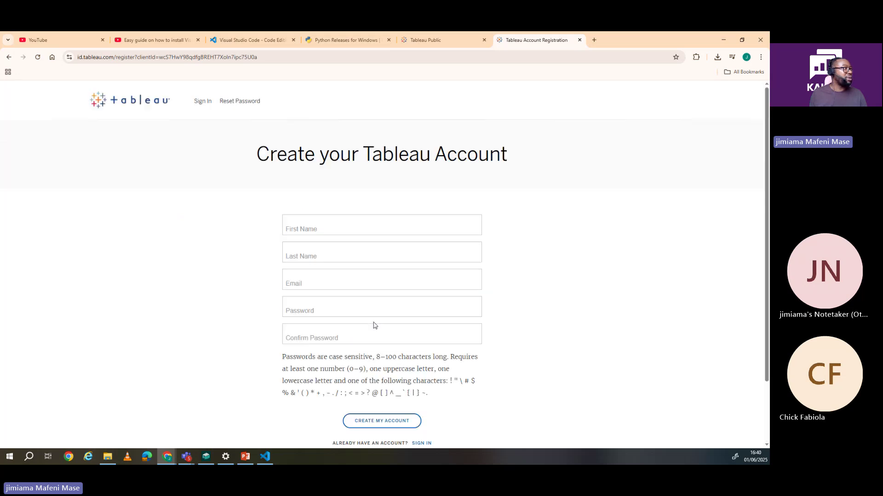
scroll(351, 299, "down", 2)
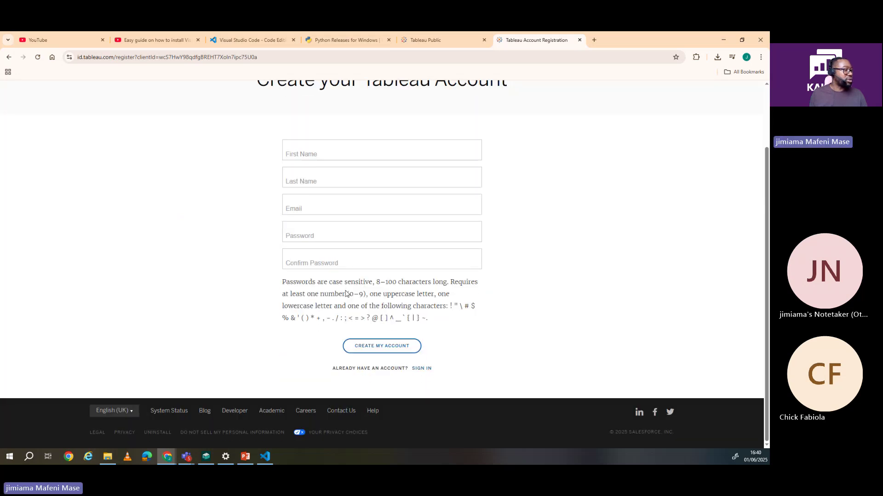
scroll(345, 291, "up", 2)
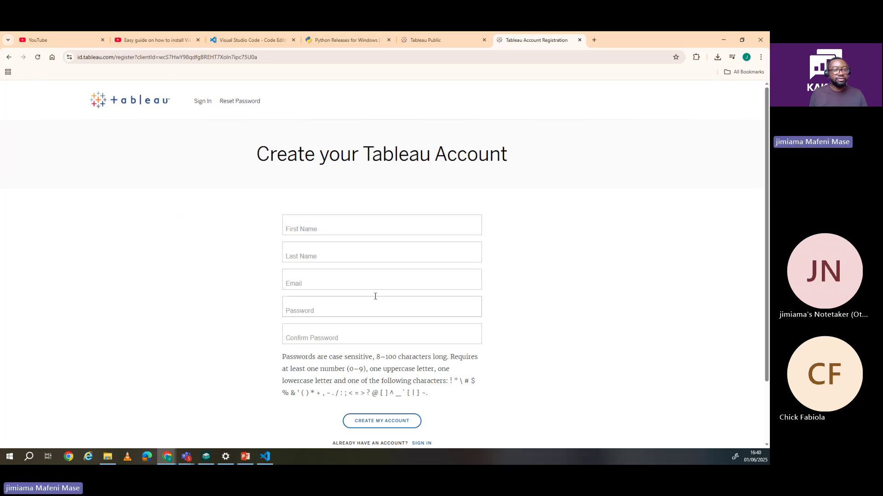
Step: Search Windows for 'tab' and launch the installed Tableau Public 2024.3 app
left_click(30, 460)
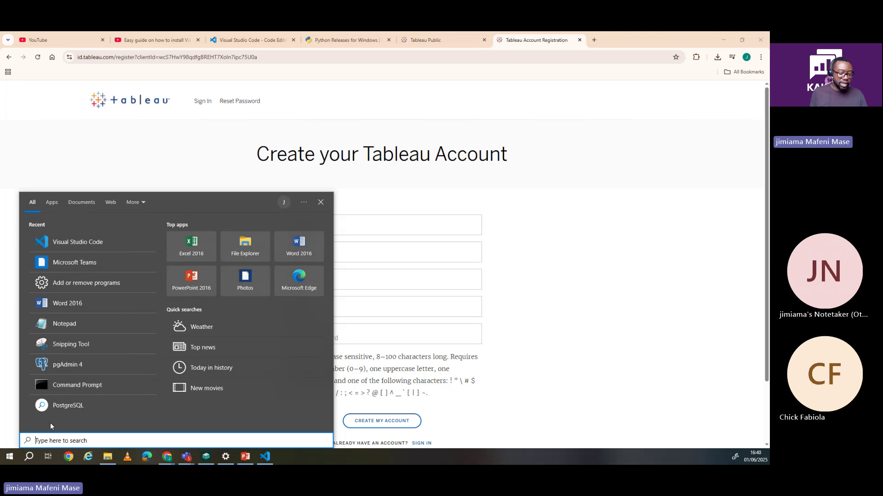
type("tab")
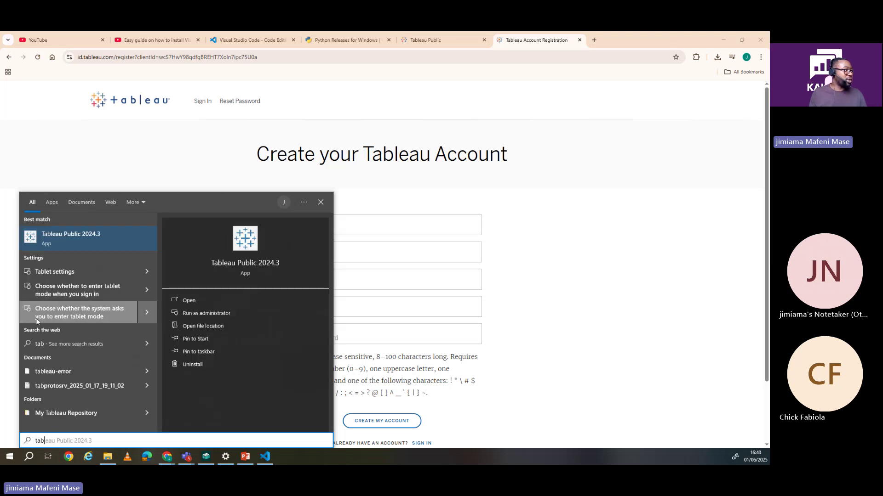
left_click(86, 242)
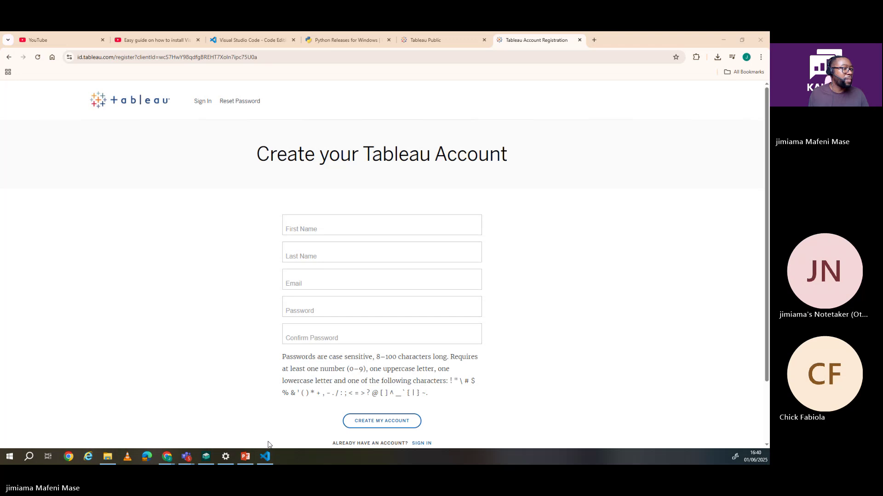
Step: Return to the Tableau Public Discover page and browse its About page
left_click(9, 57)
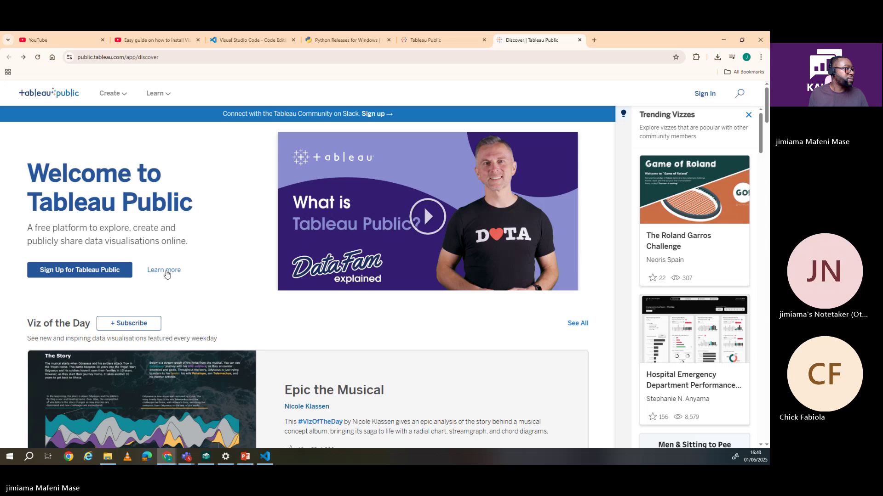
left_click(166, 271)
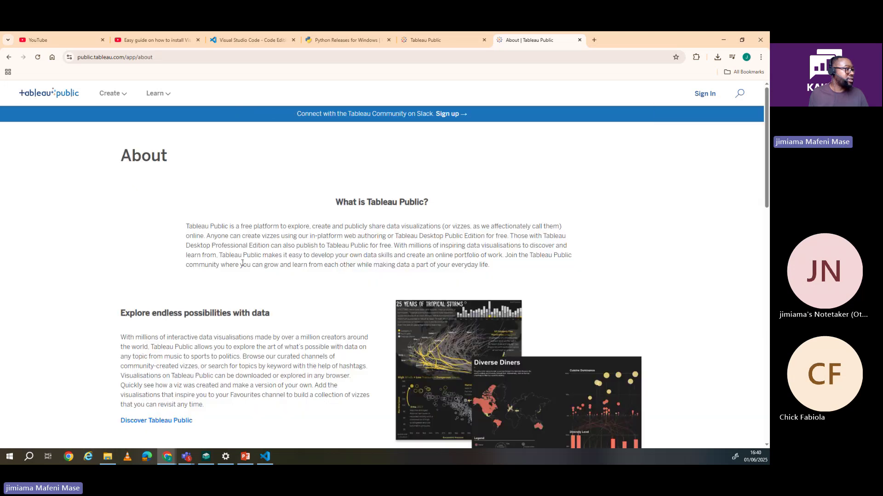
scroll(290, 263, "down", 5)
scroll(291, 263, "down", 10)
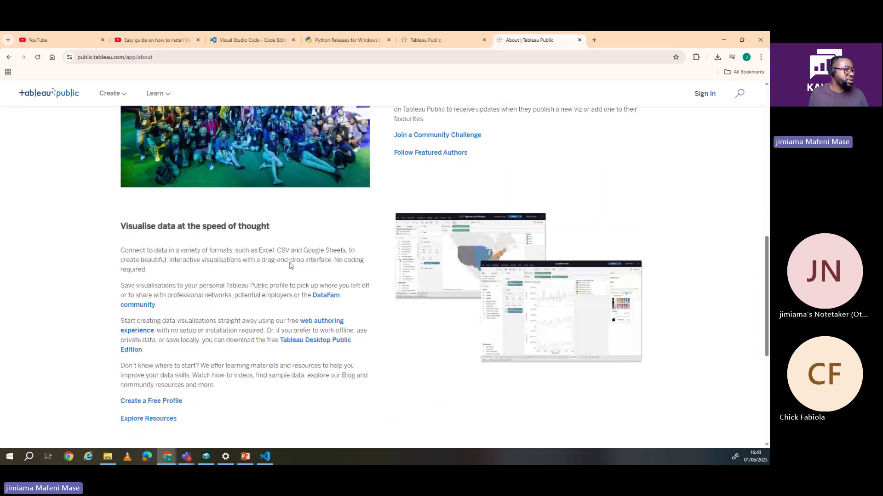
scroll(290, 266, "down", 2)
scroll(290, 266, "up", 1)
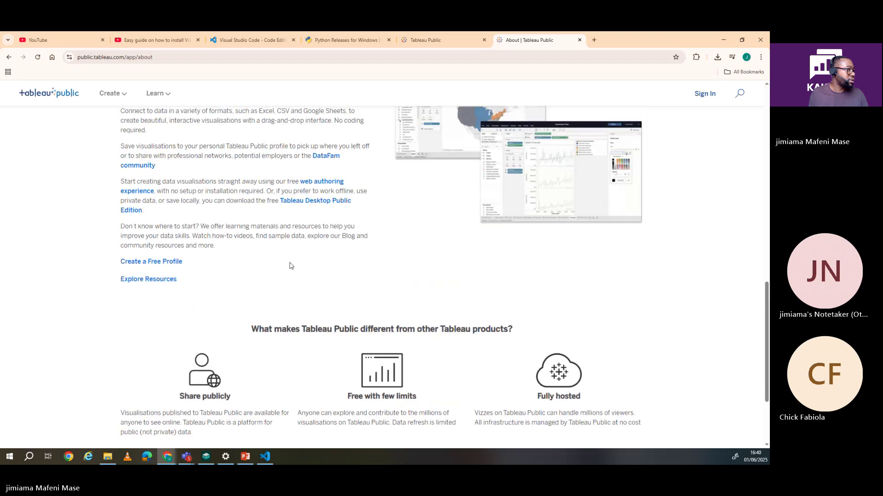
scroll(290, 266, "up", 2)
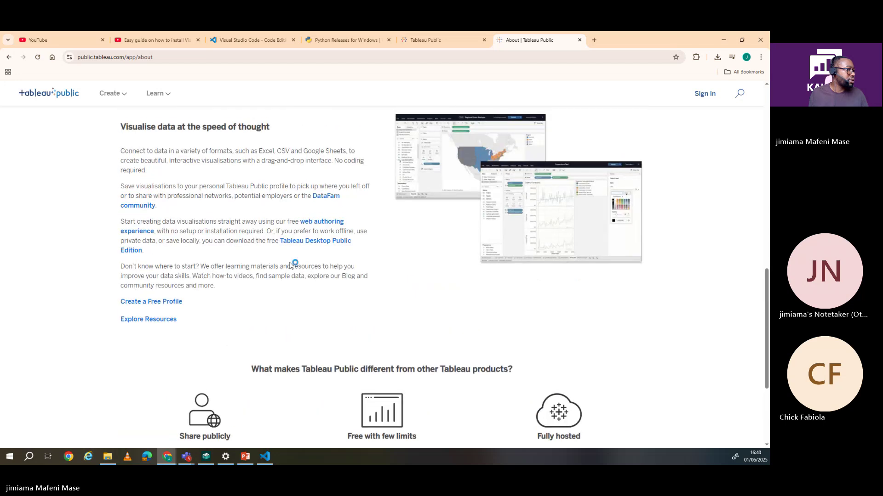
scroll(291, 266, "up", 4)
scroll(259, 243, "down", 4)
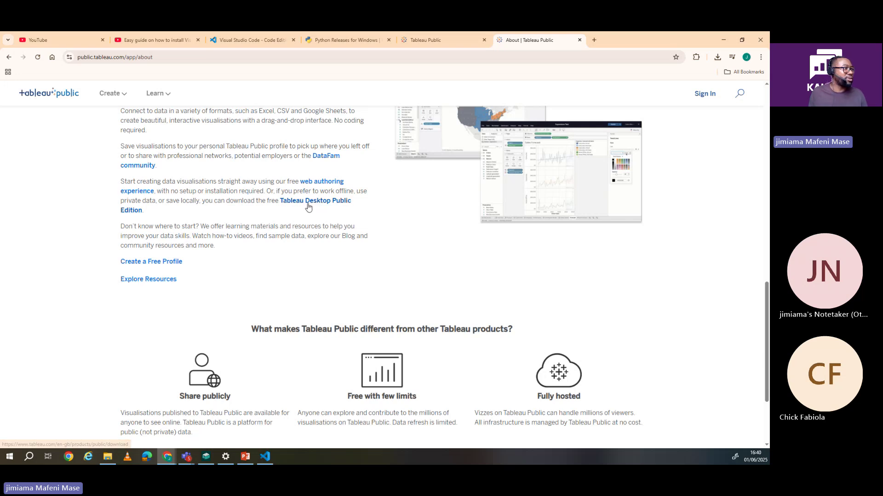
Step: Open the Tableau Desktop Public Edition download page and review its 'Almost there!' 2025.1.2 form
left_click(309, 205)
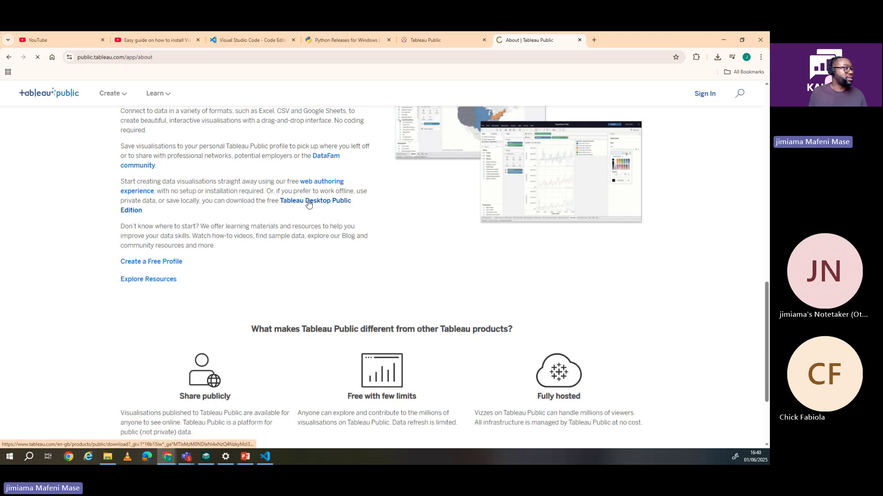
scroll(393, 223, "down", 4)
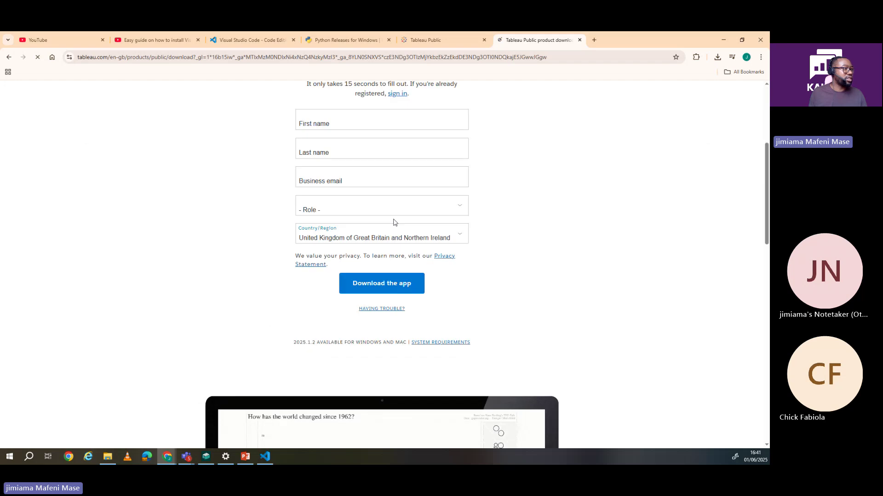
scroll(389, 268, "up", 1)
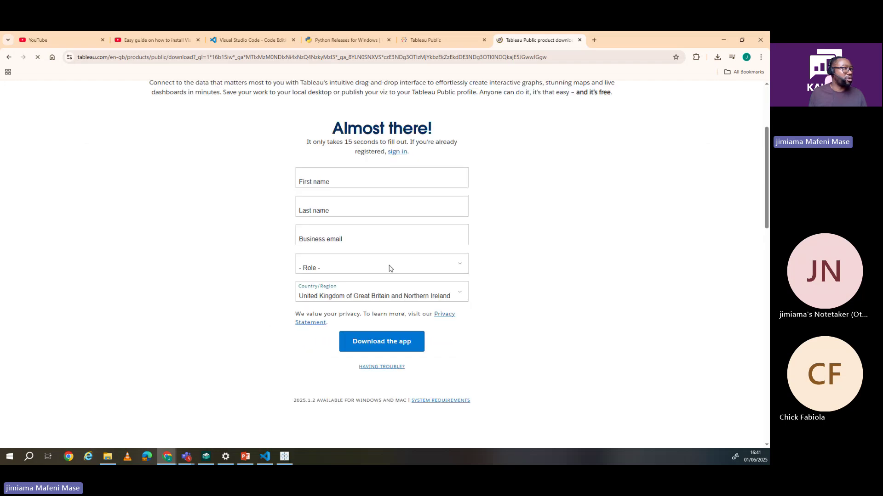
scroll(389, 269, "up", 3)
left_click(575, 57)
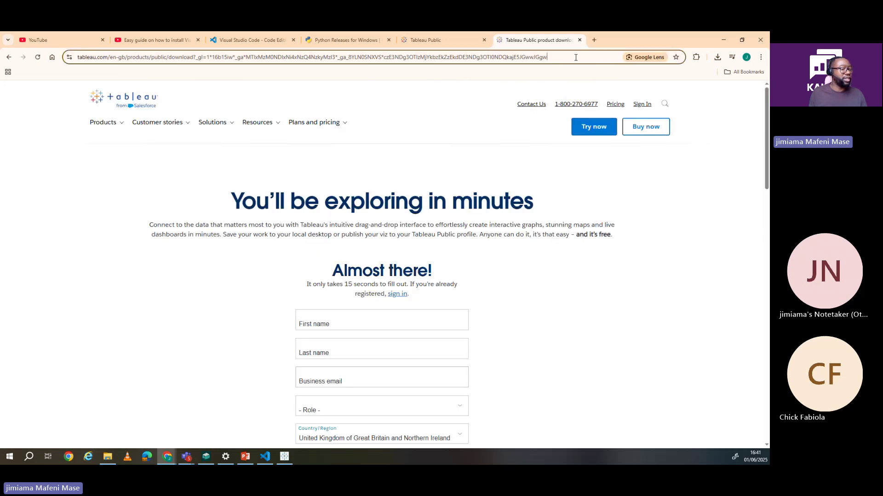
key("ctrl+a")
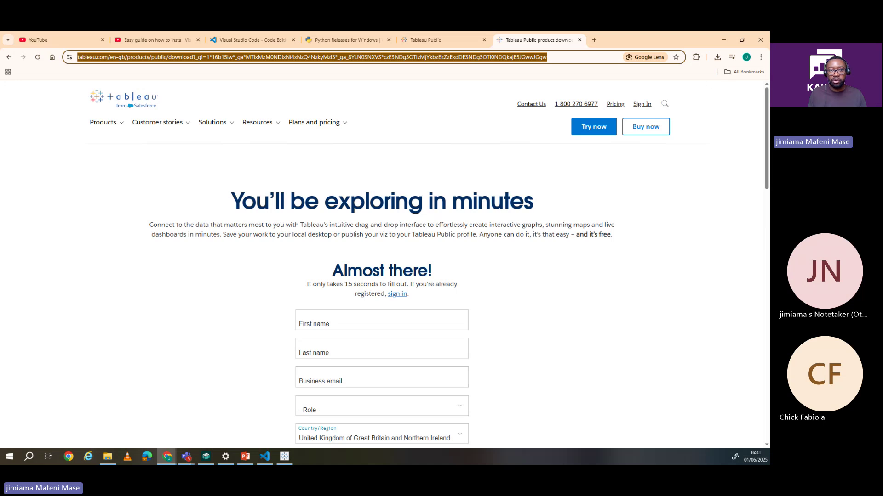
key("alt+Tab")
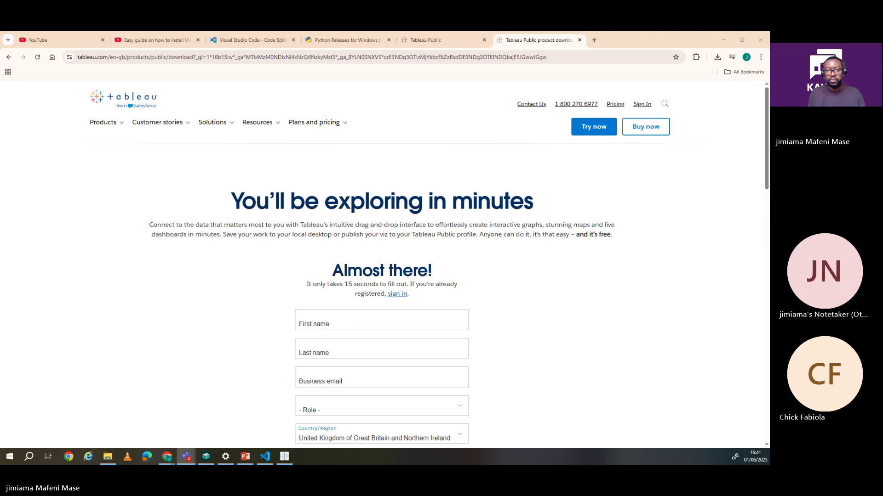
scroll(378, 255, "down", 3)
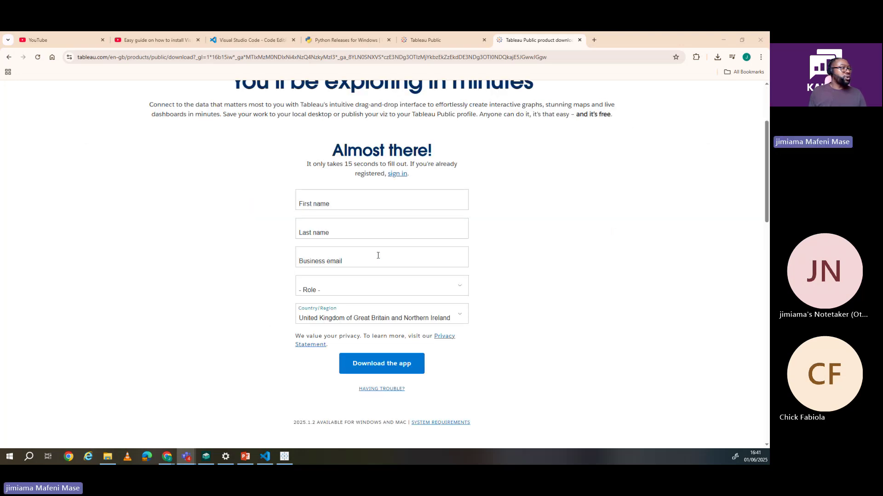
scroll(378, 256, "down", 1)
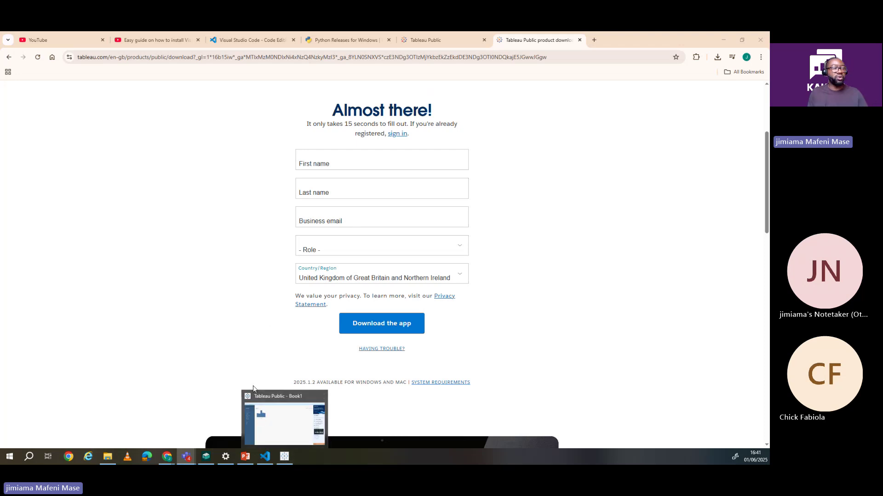
scroll(290, 280, "up", 3)
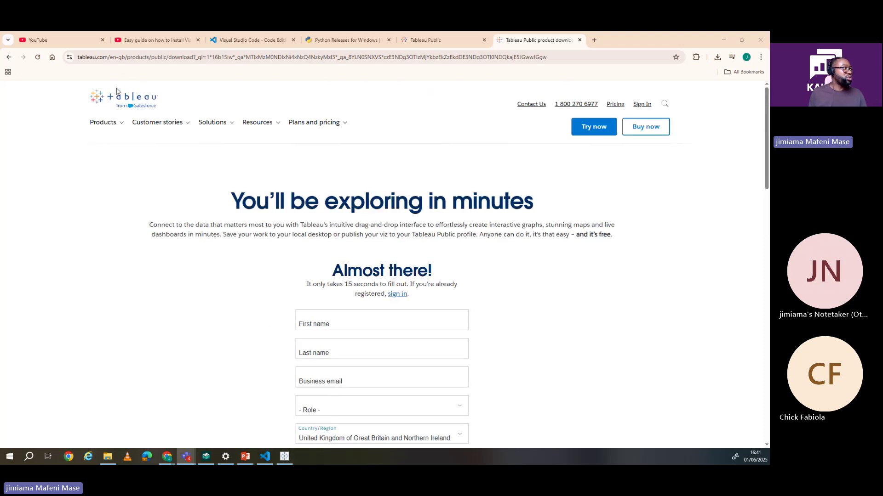
Step: Run a Google search for 'tableau public download' from the address bar
left_click(118, 60)
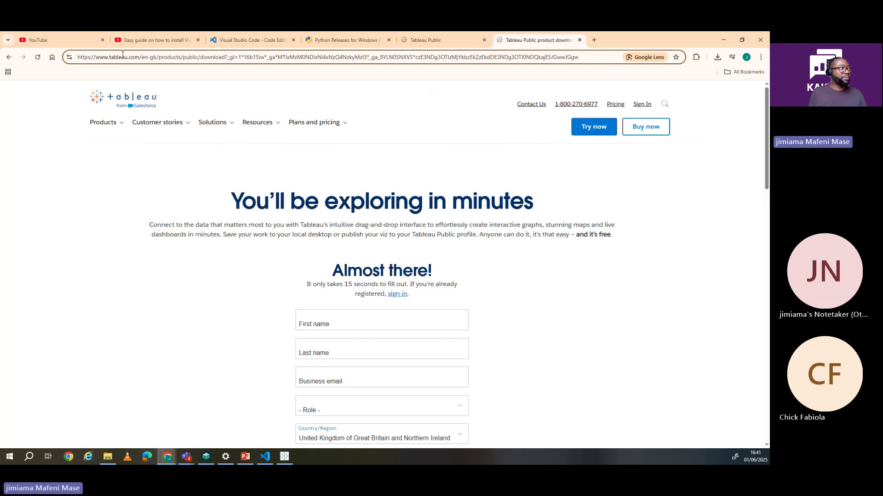
key("ctrl+a")
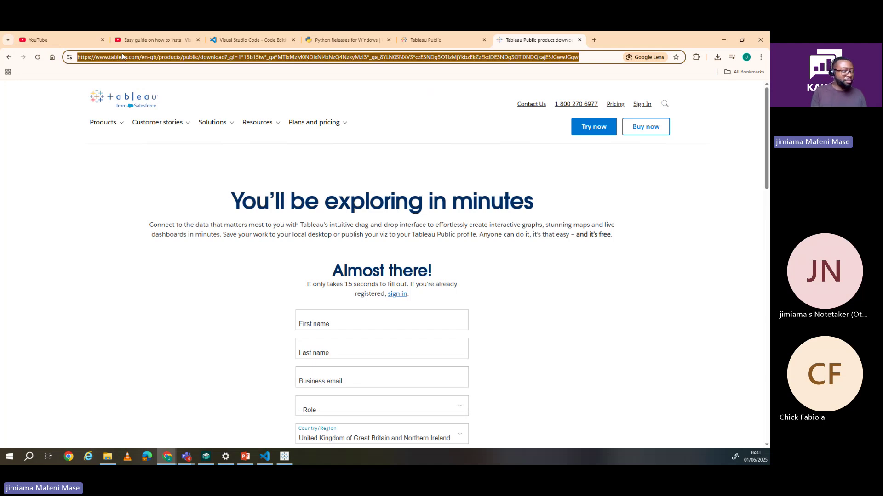
type("table")
key("Return")
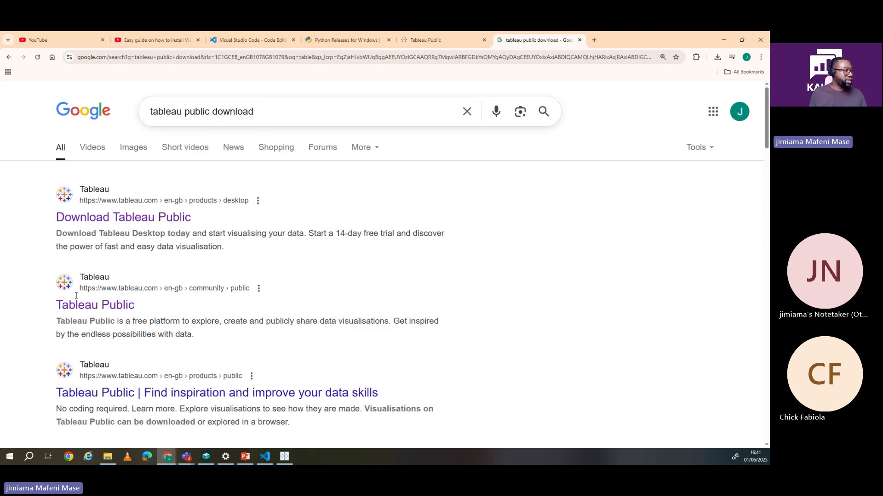
scroll(125, 279, "down", 2)
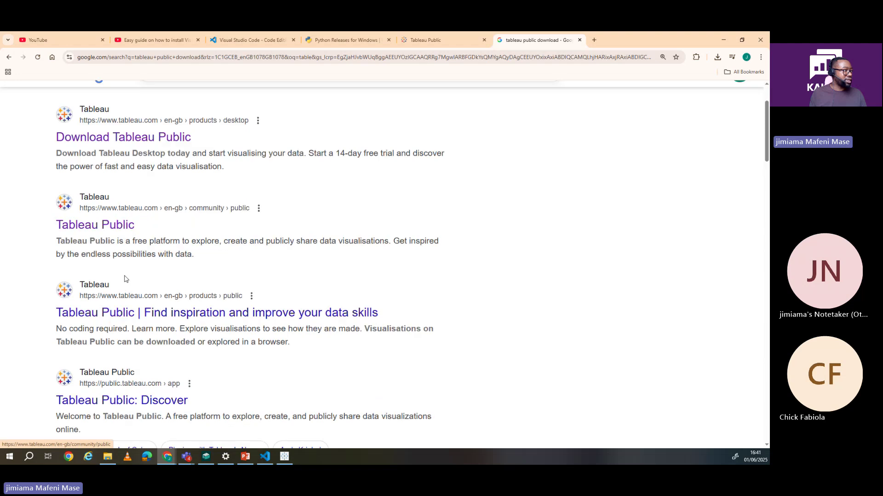
Step: Open the Tableau Public result and its Discover gallery in a new tab
left_click(109, 229)
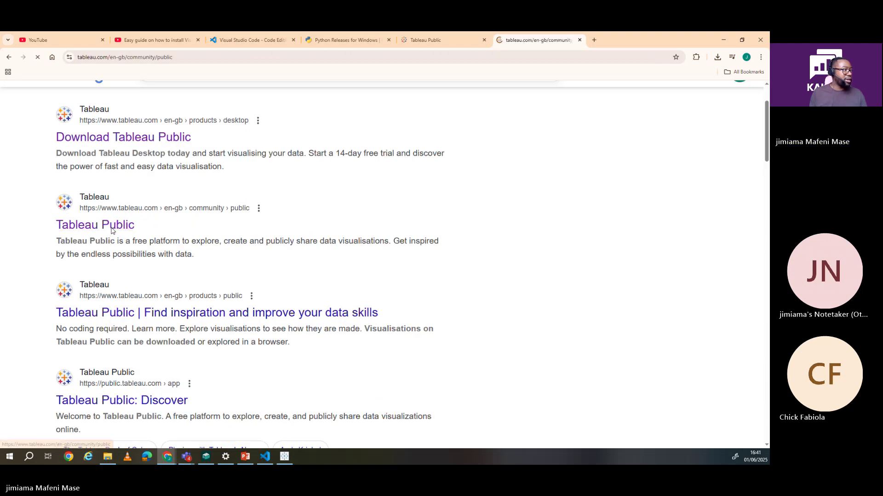
scroll(222, 253, "down", 2)
scroll(222, 252, "down", 7)
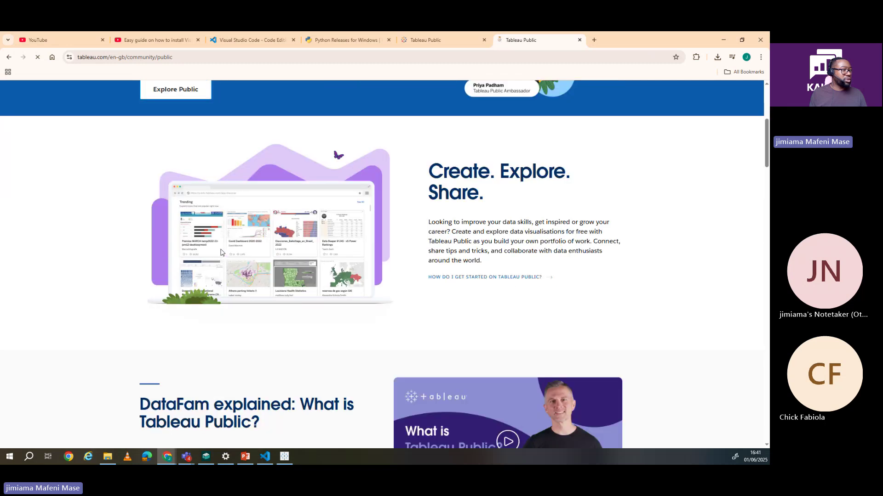
scroll(221, 250, "up", 9)
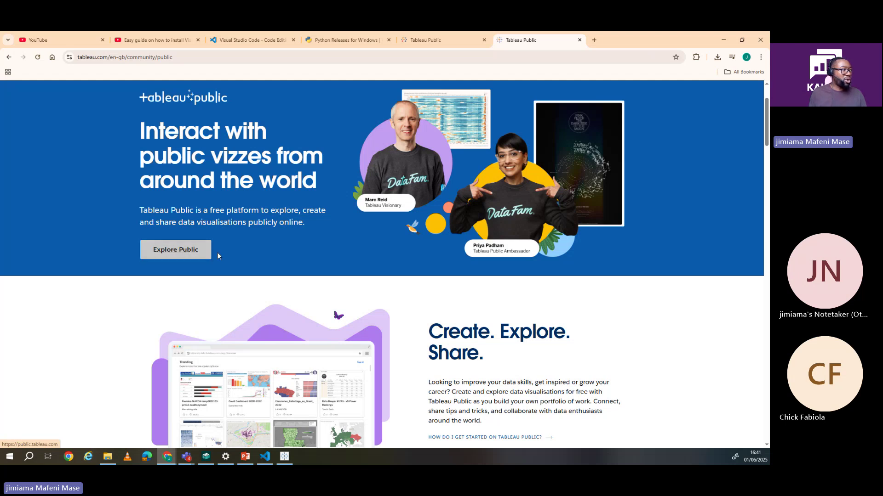
scroll(175, 256, "up", 1)
left_click(168, 299)
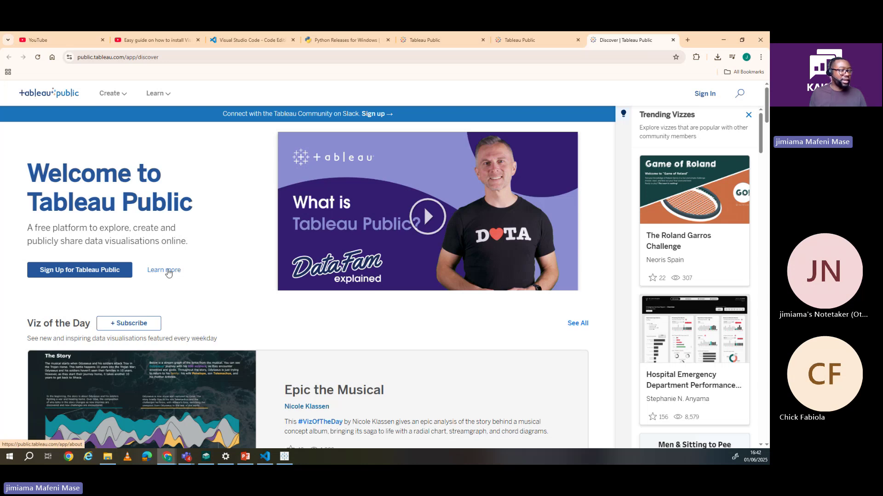
Step: Open Tableau Public's About page via 'Learn more' and read through it
left_click(169, 272)
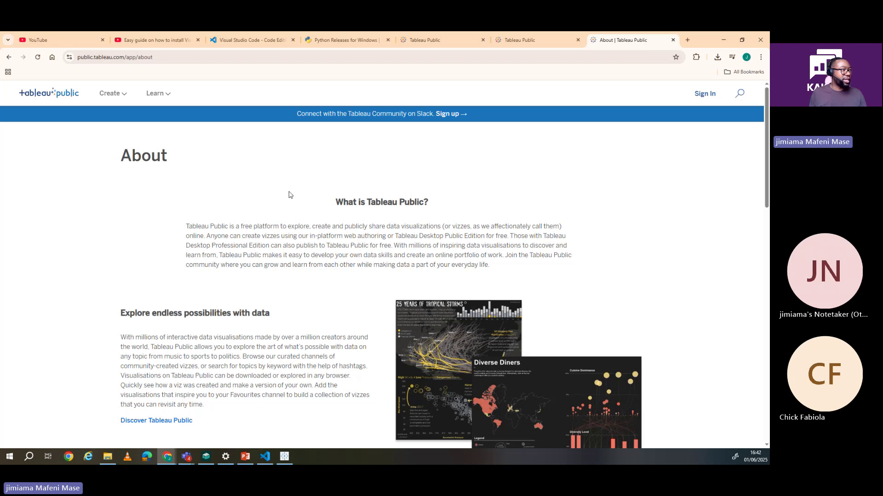
scroll(321, 197, "down", 1)
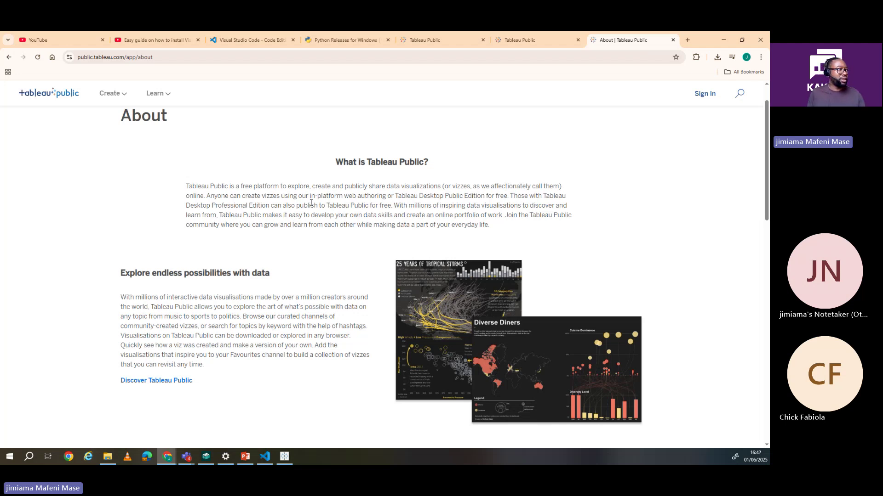
scroll(325, 143, "up", 1)
scroll(282, 205, "down", 15)
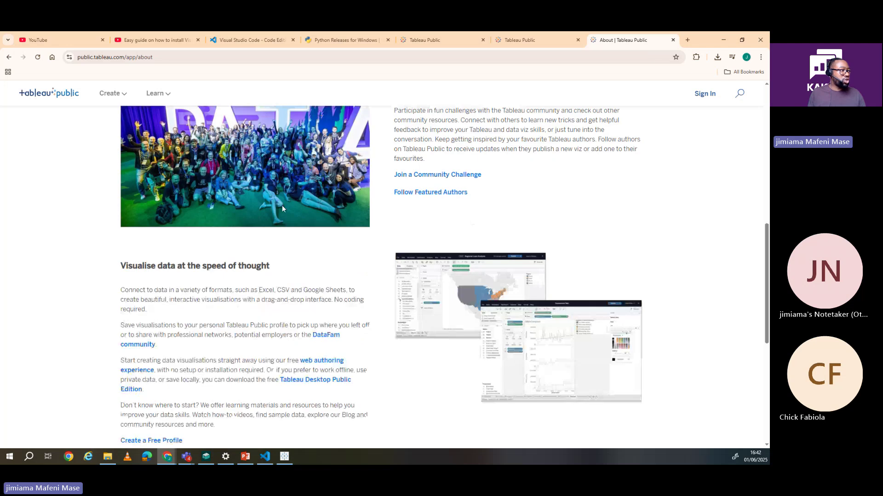
scroll(283, 206, "up", 3)
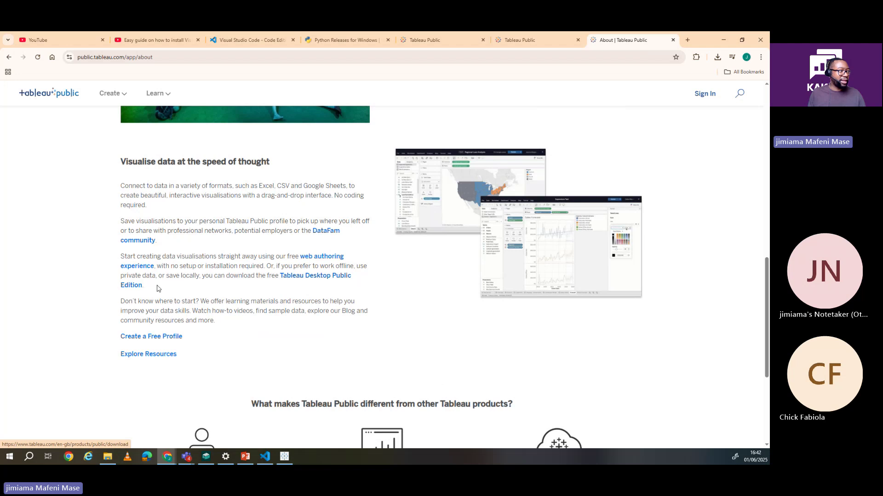
Step: Go to the Tableau Desktop Public Edition 'Almost there!' download form for version 2025.1.2
left_click(306, 278)
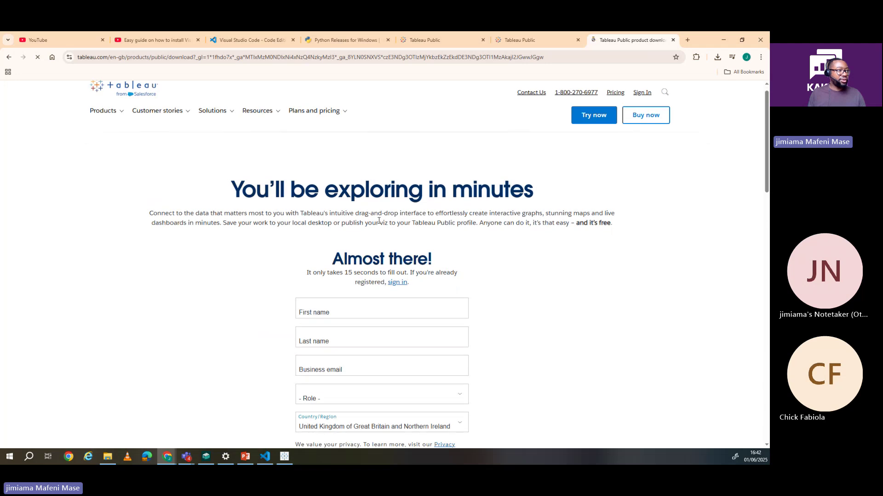
scroll(378, 221, "down", 3)
scroll(378, 220, "up", 2)
scroll(378, 221, "down", 2)
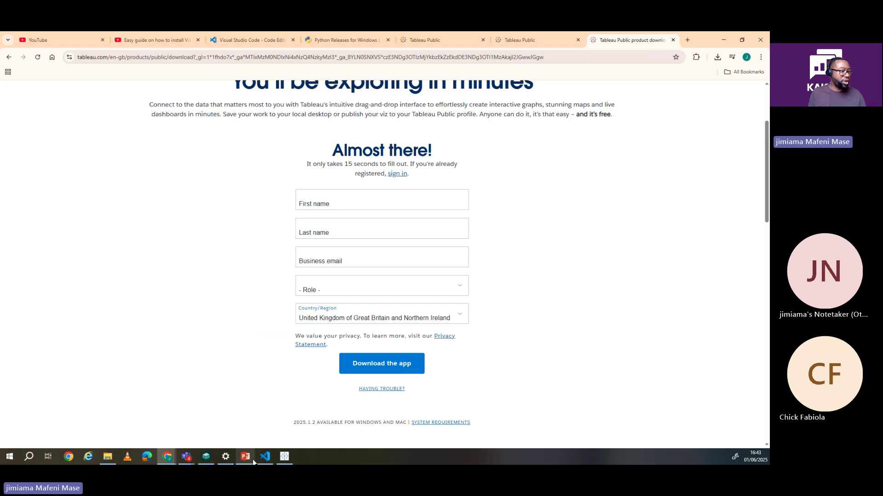
Step: Look over the Tableau Public desktop start page and File menu, then return to Untitled-1.ipynb
left_click(283, 457)
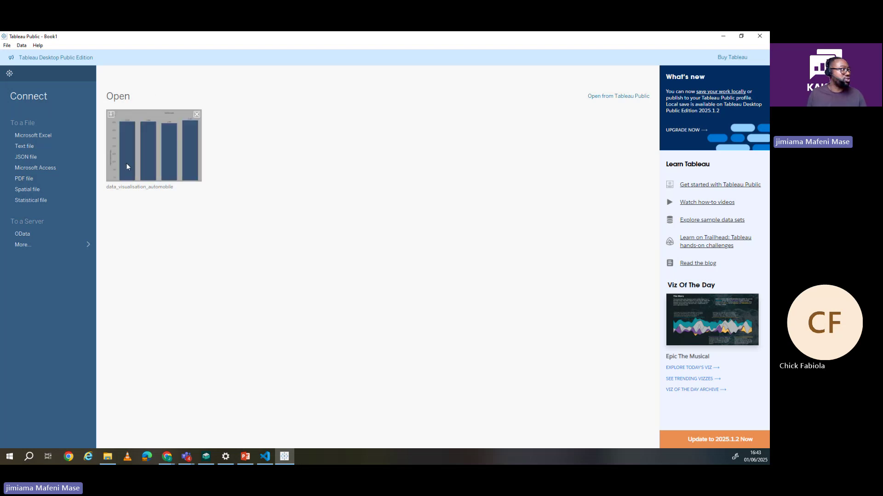
left_click(7, 45)
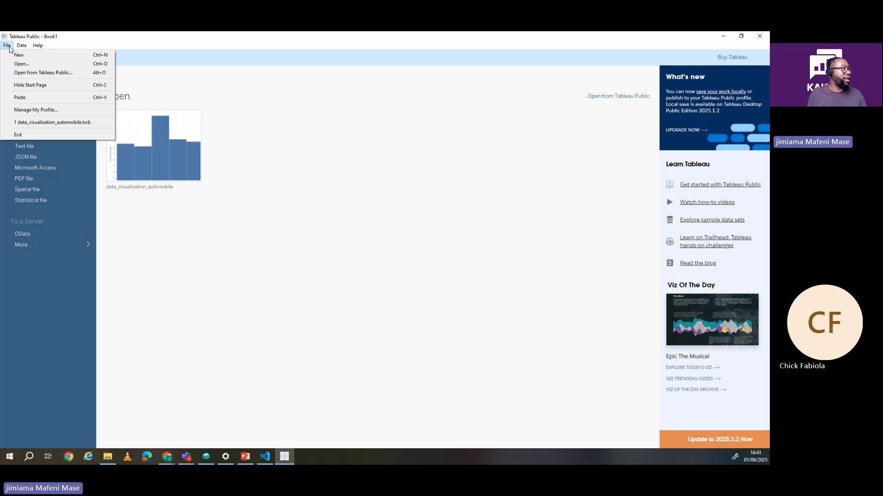
left_click(98, 156)
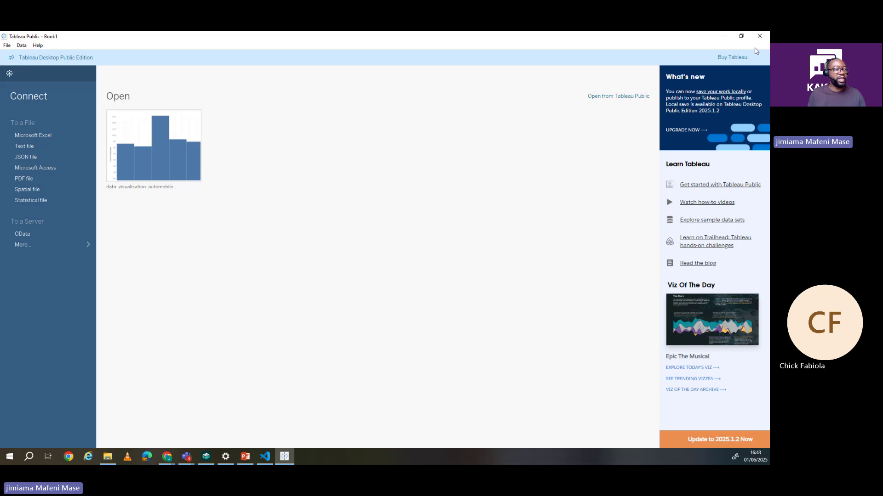
left_click(266, 454)
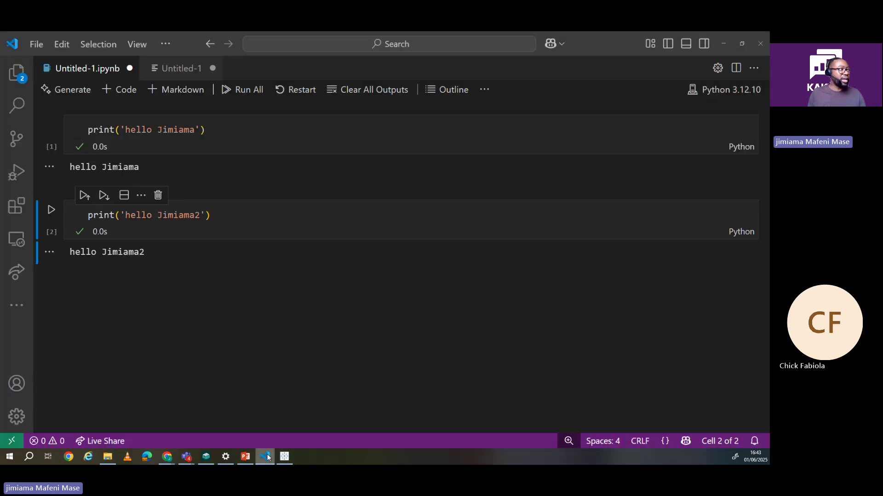
mouse_move(379, 191)
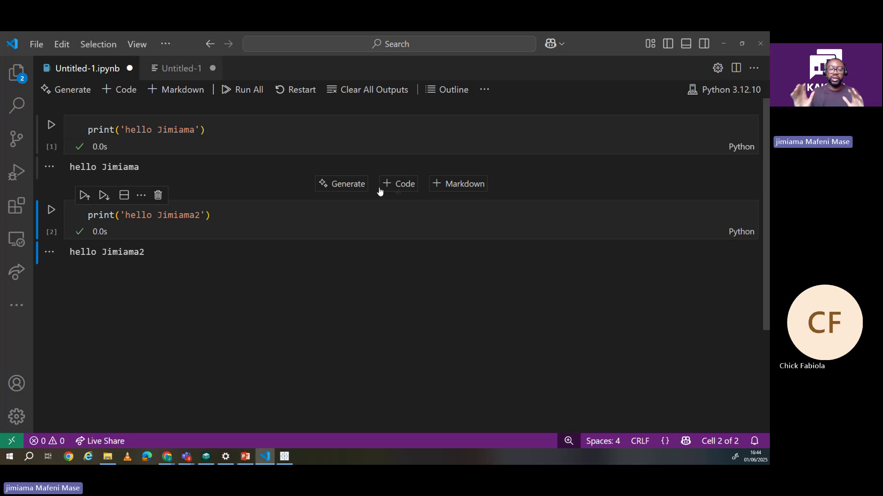
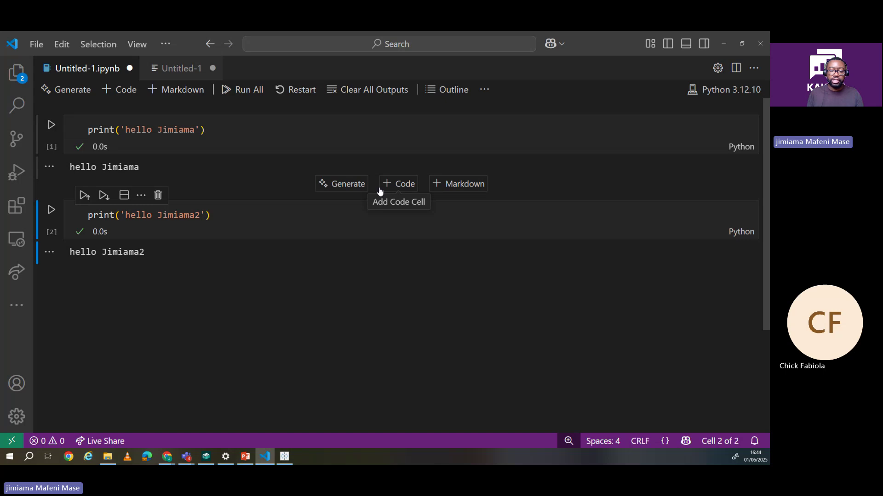
Step: Browse the File > New File type options, then bring Tableau Public's start page forward
left_click(36, 44)
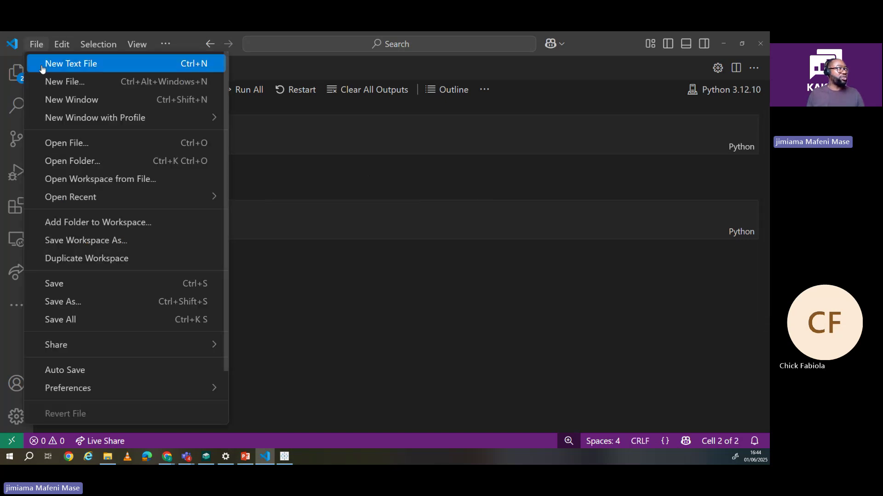
left_click(91, 81)
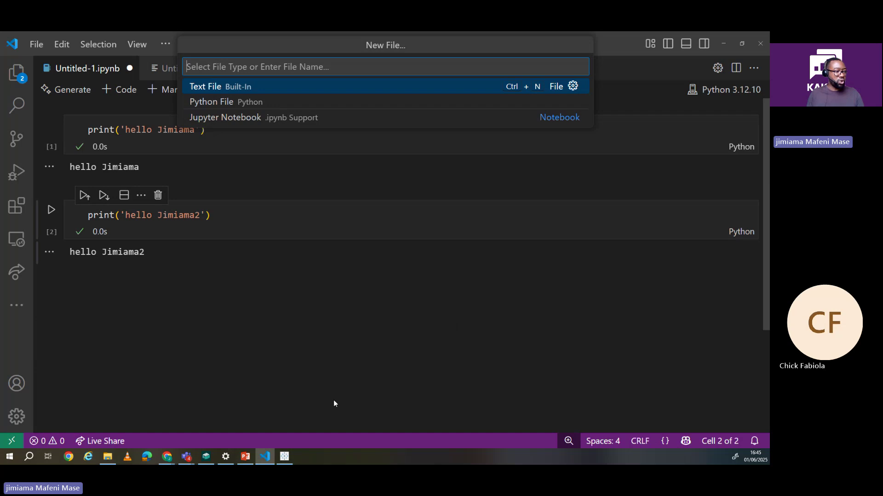
left_click(285, 457)
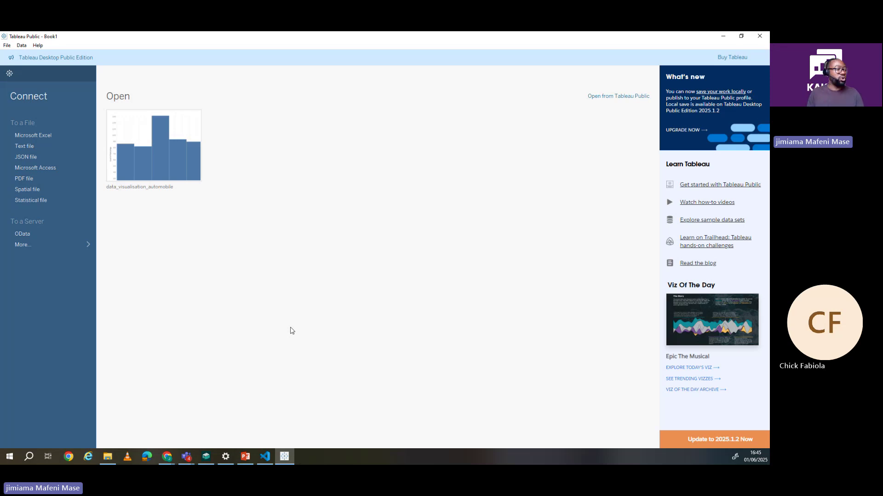
Step: Search Windows for 'exce' and launch Excel 2016
left_click(30, 460)
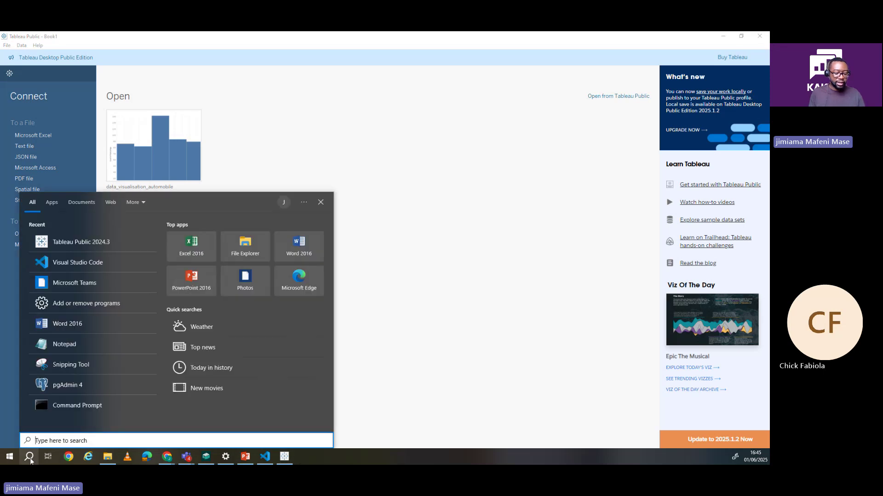
type("exce")
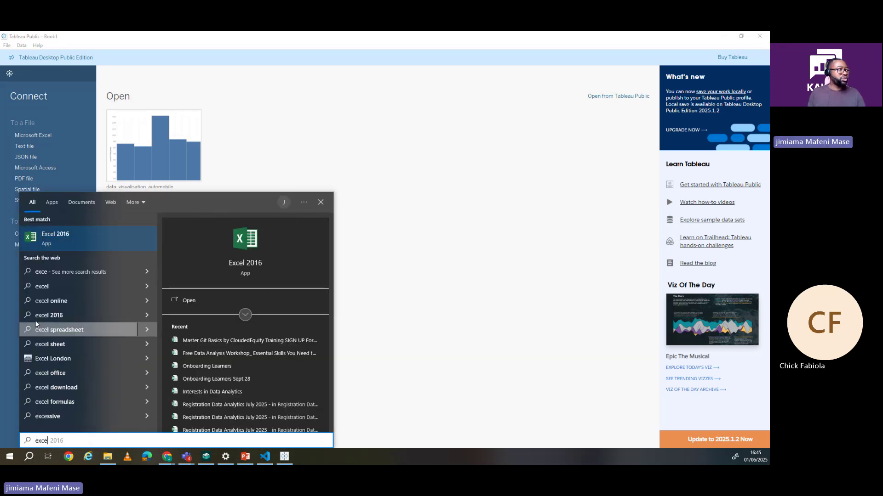
left_click(74, 244)
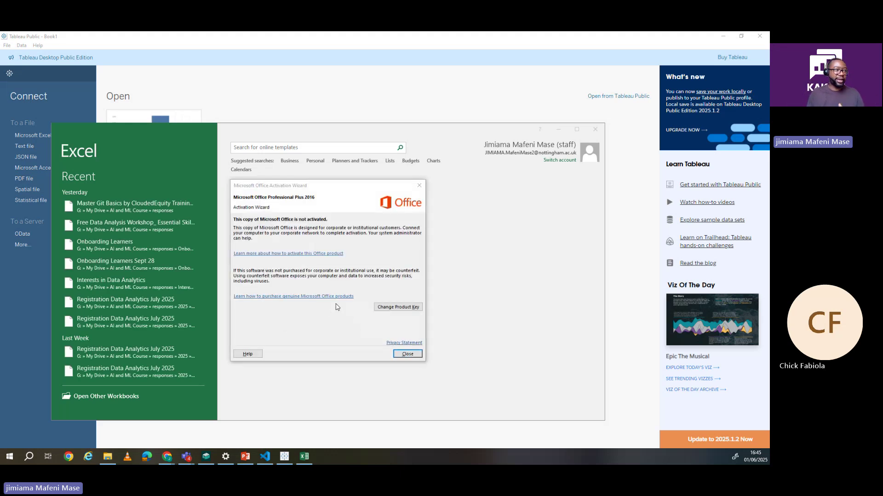
Step: Close the Office activation notice and create a blank workbook, Book1
left_click(402, 355)
left_click(401, 354)
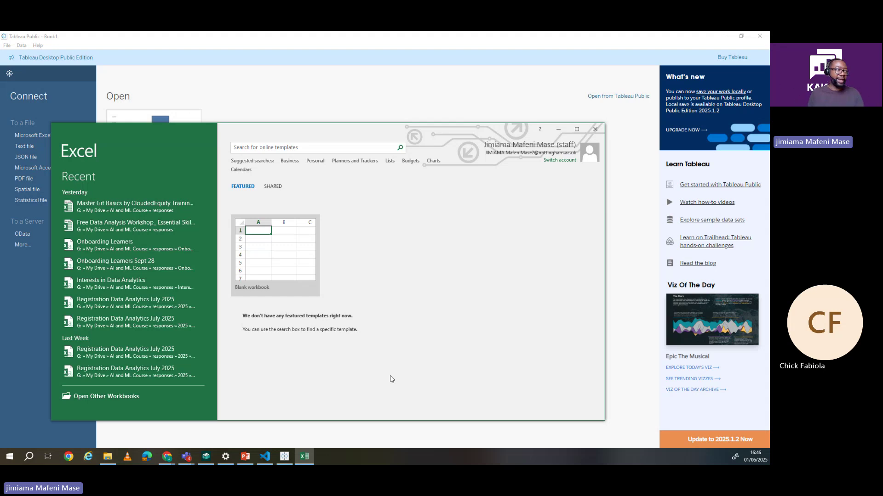
left_click(273, 262)
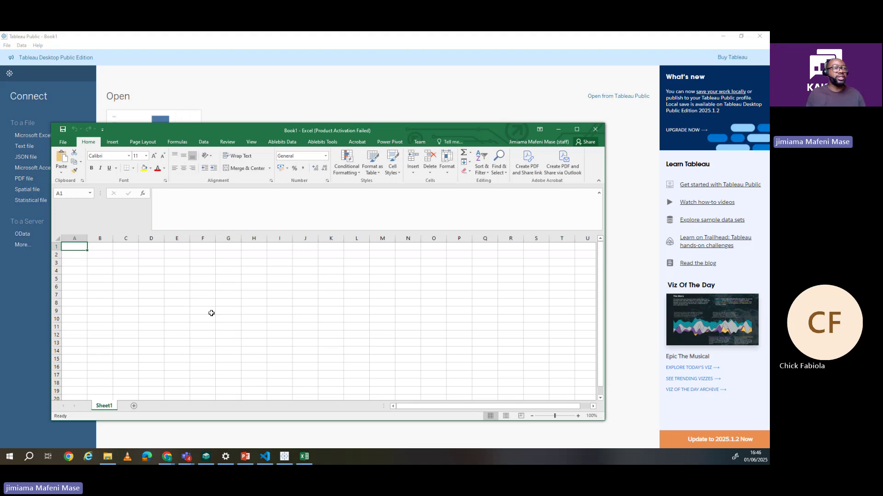
Step: Minimize Excel and bring up Chrome's Tableau Public download window
left_click(556, 131)
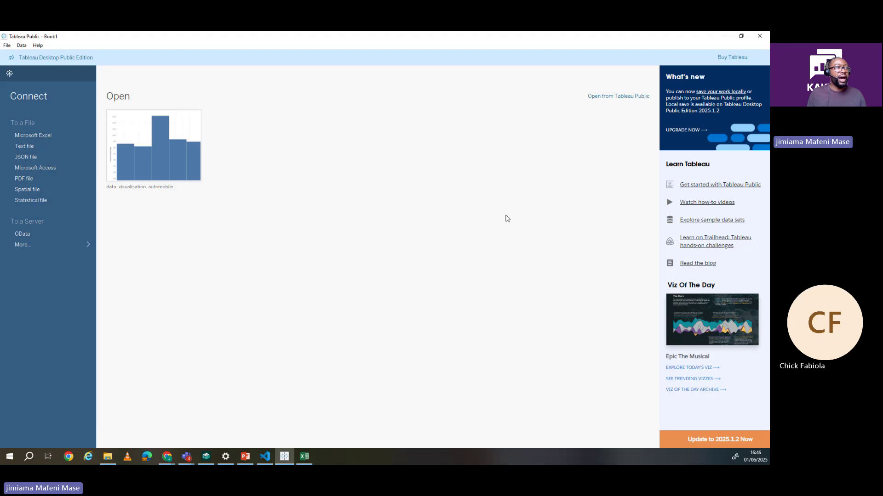
mouse_move(159, 458)
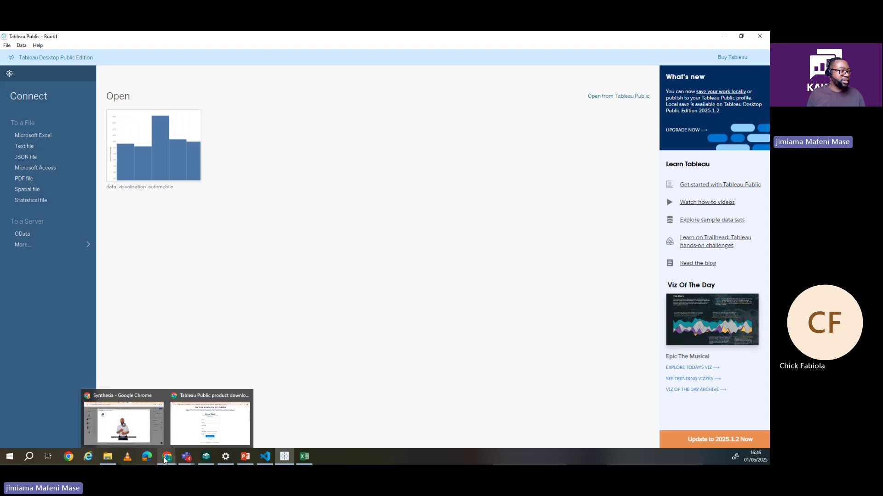
left_click(167, 457)
left_click(187, 433)
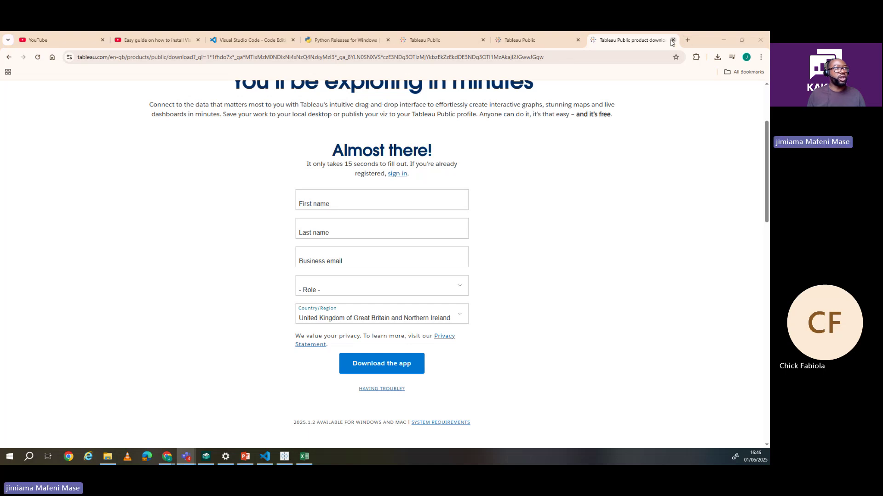
Step: Close the three Tableau Public tabs and the Python Releases tab
left_click(673, 40)
left_click(580, 40)
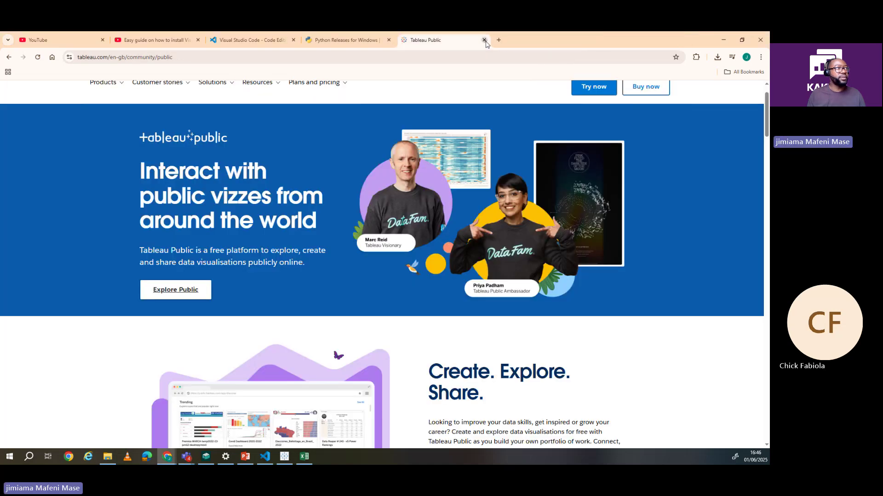
left_click(484, 40)
left_click(389, 41)
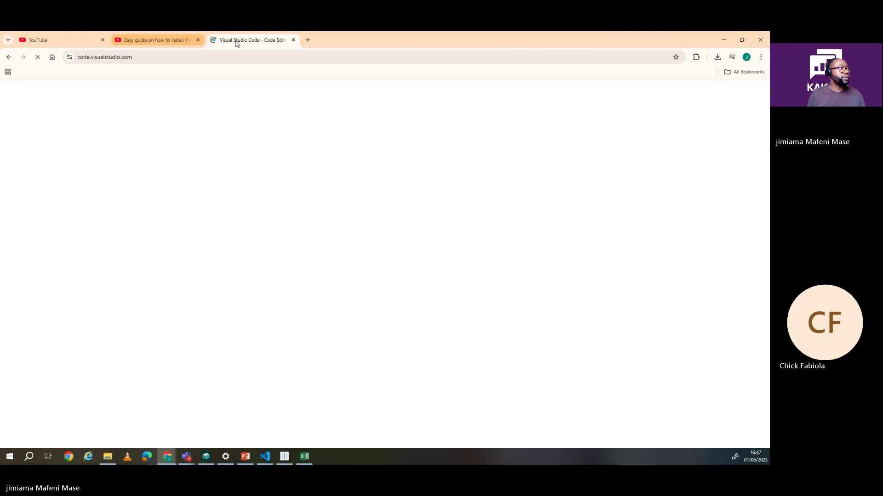
Step: Load sql-workbench.com in a fresh Chrome tab
left_click(307, 40)
left_click(291, 58)
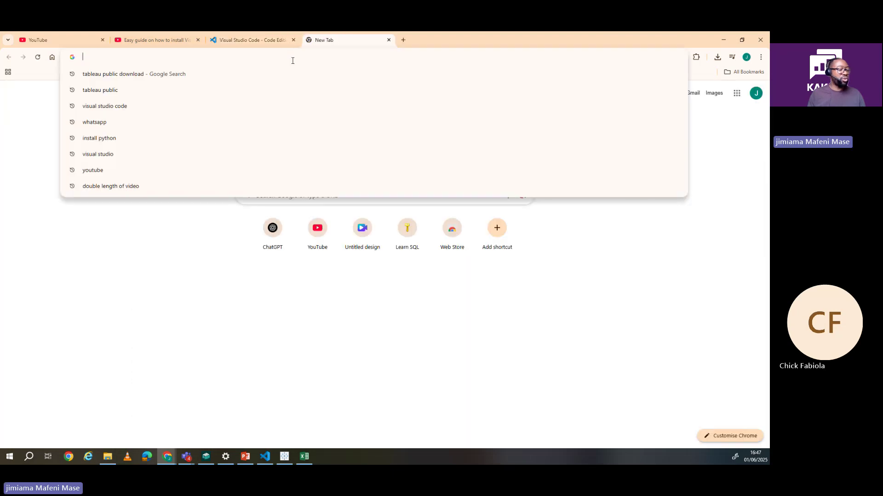
type("sql")
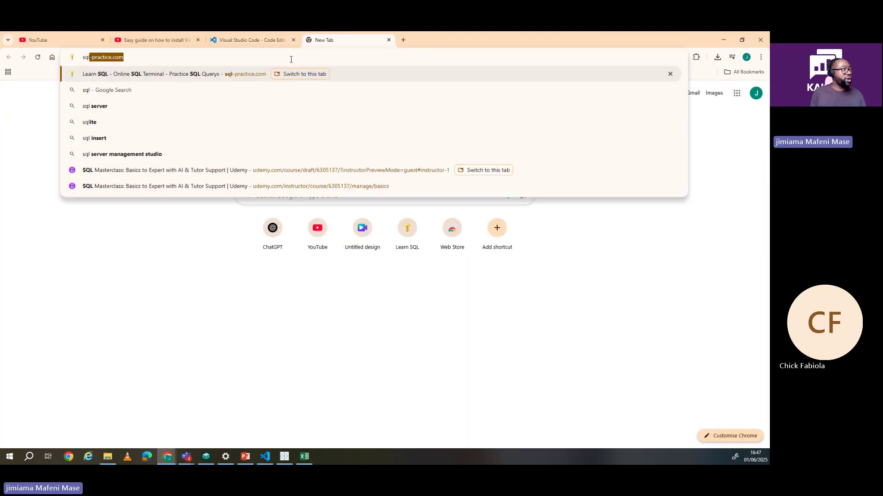
type("-wor")
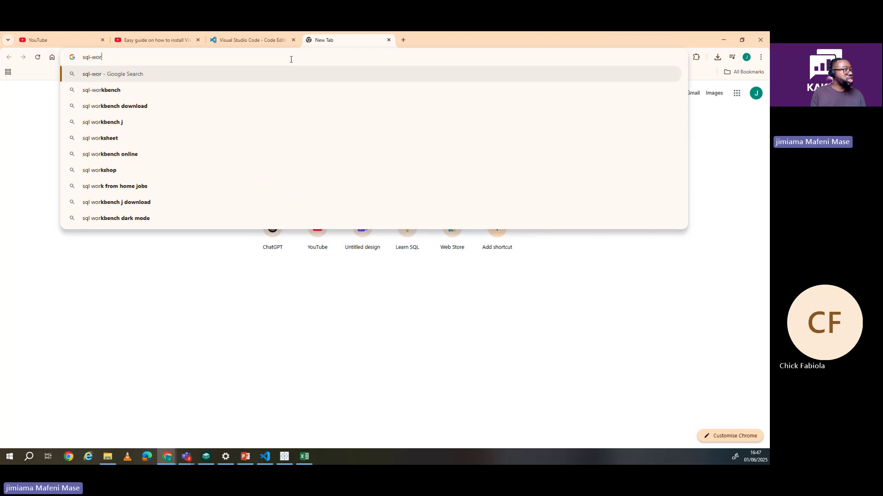
type("kb")
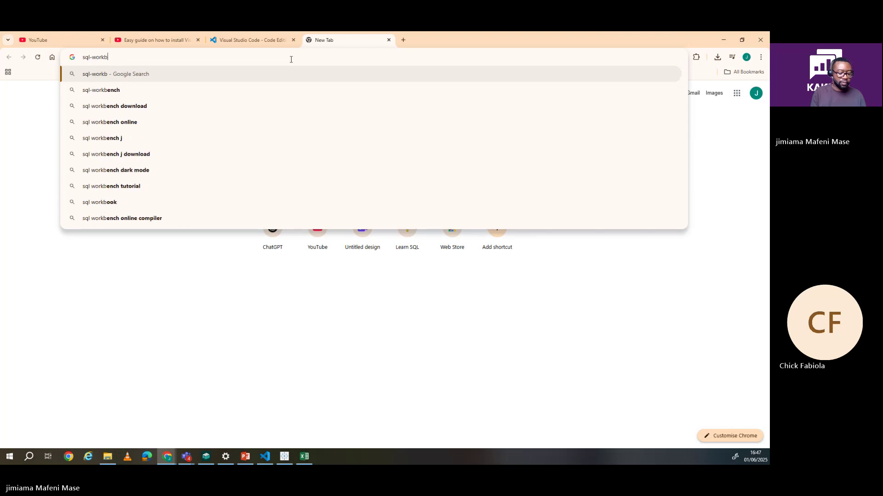
type("ench.com")
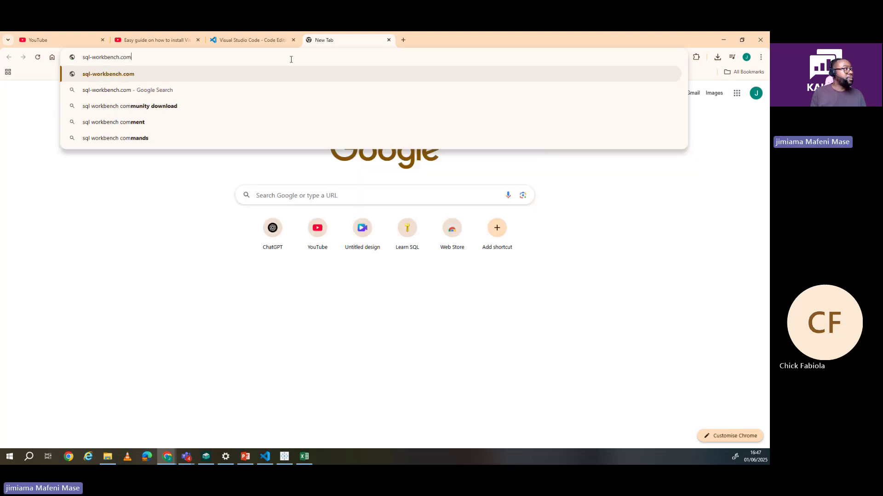
key("Return")
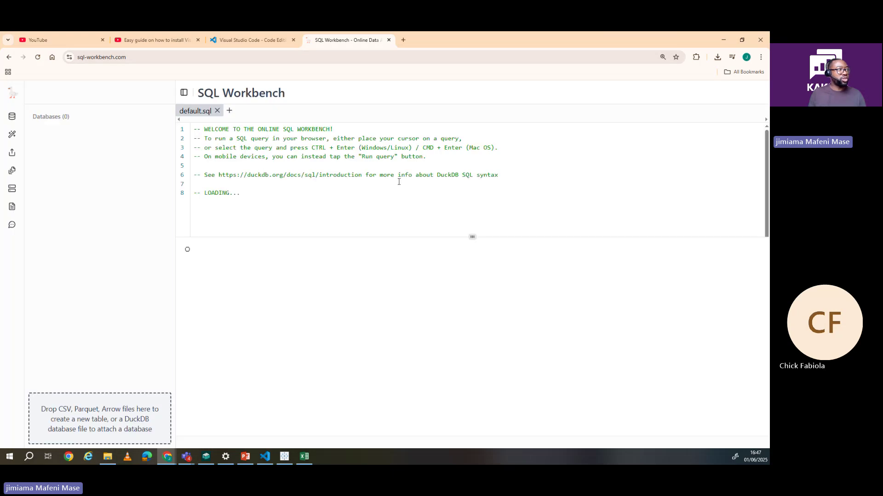
left_click(97, 58)
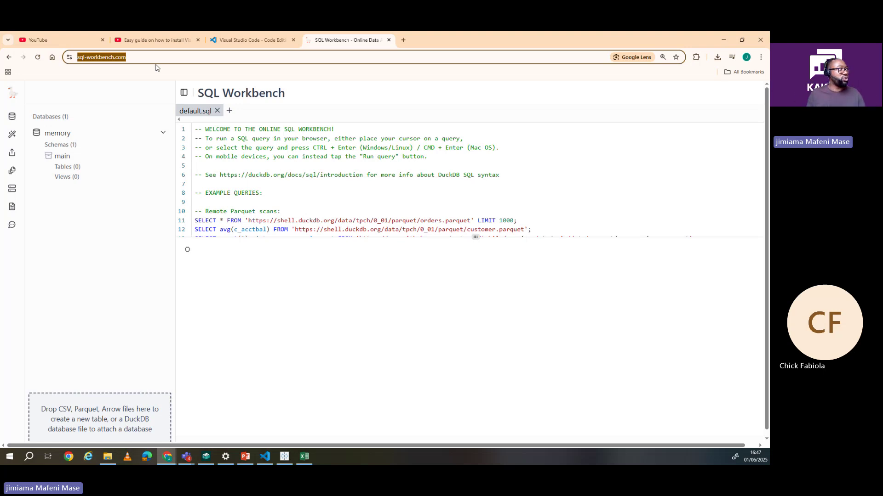
left_click(133, 58)
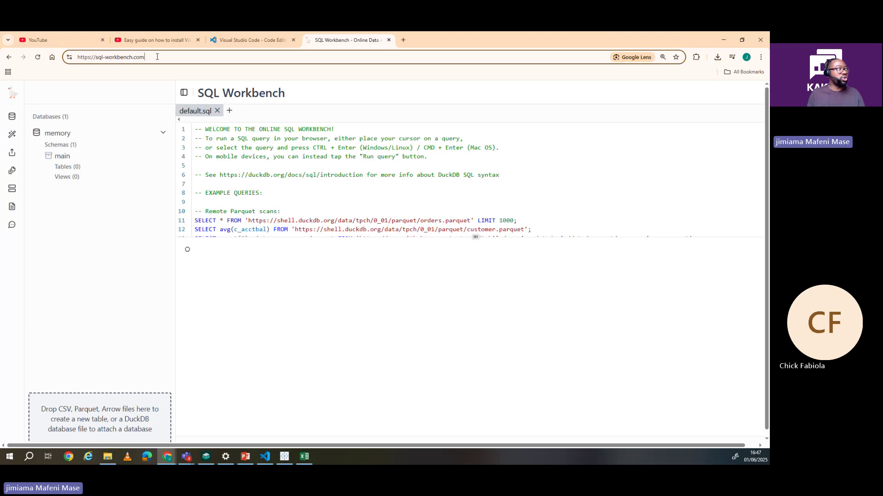
left_click_drag(159, 56, 60, 61)
Step: Enter sql-practice.com in the address bar to load the Learn SQL terminal
type("sql")
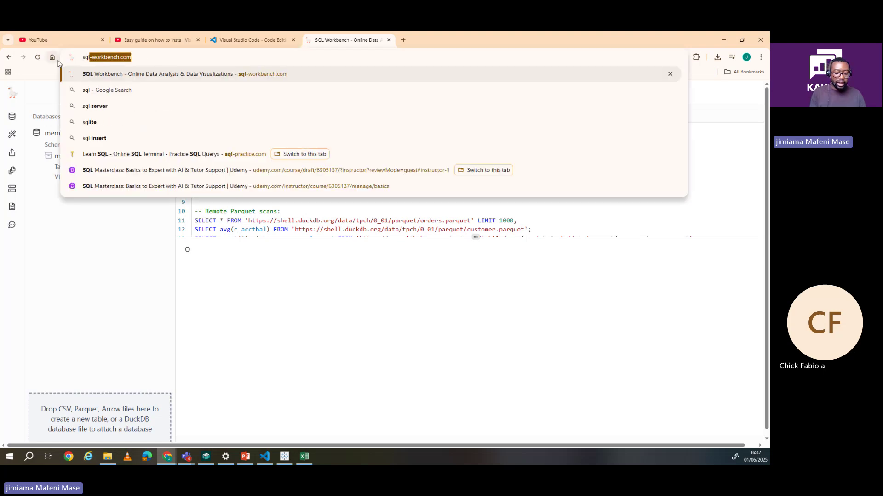
type("-practice")
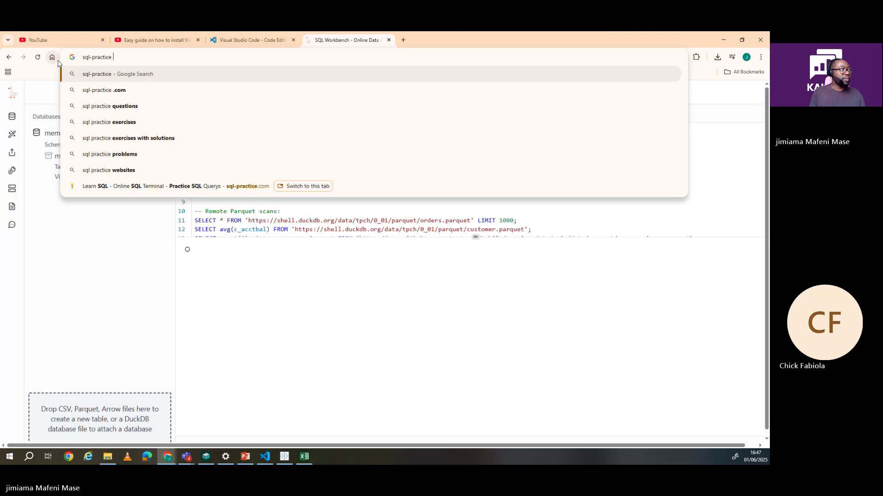
key("BackSpace")
type(".com")
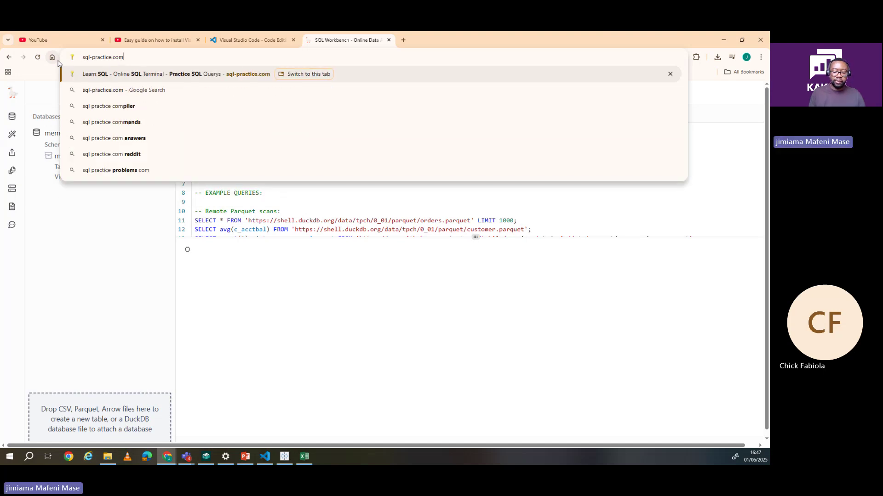
key("Return")
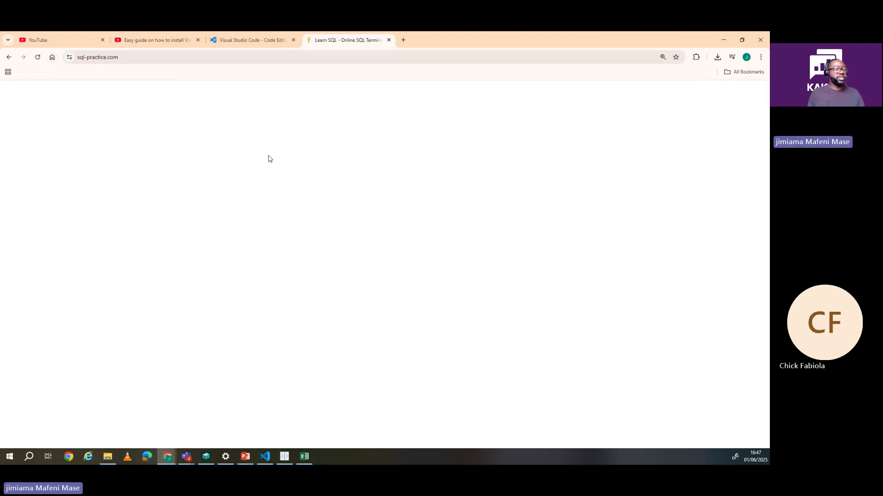